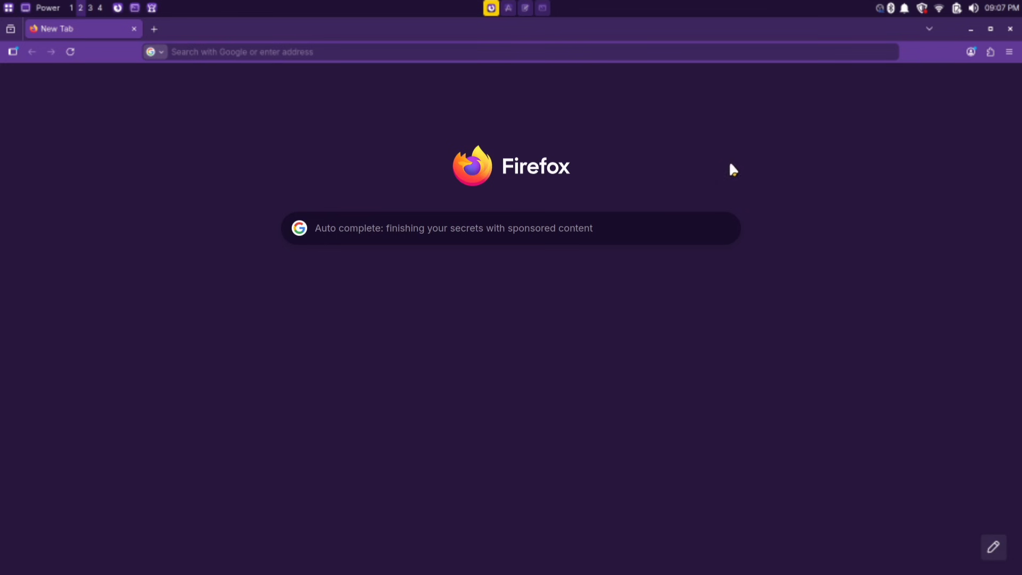
click(429, 50)
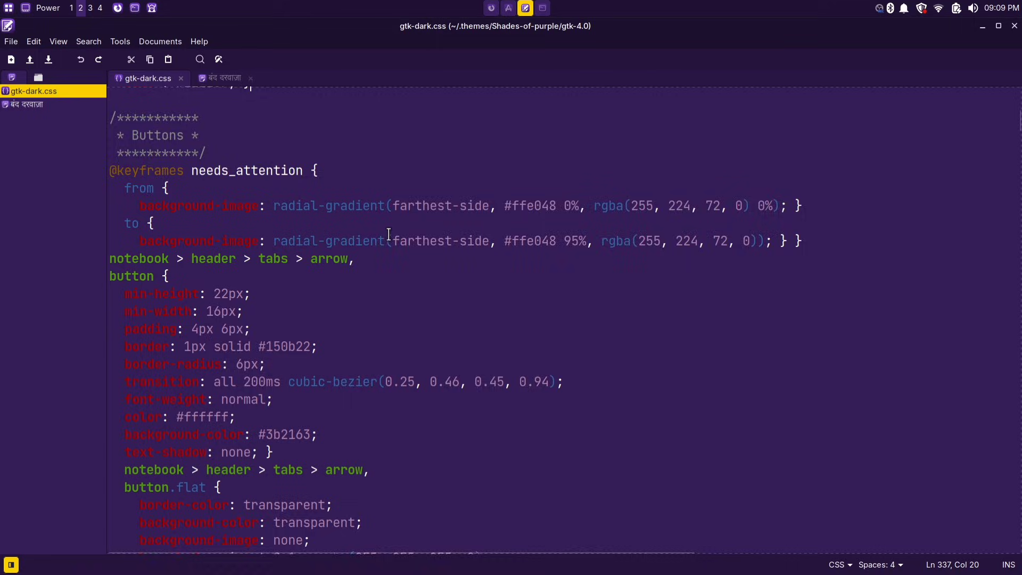
scroll(388, 234, down, 10)
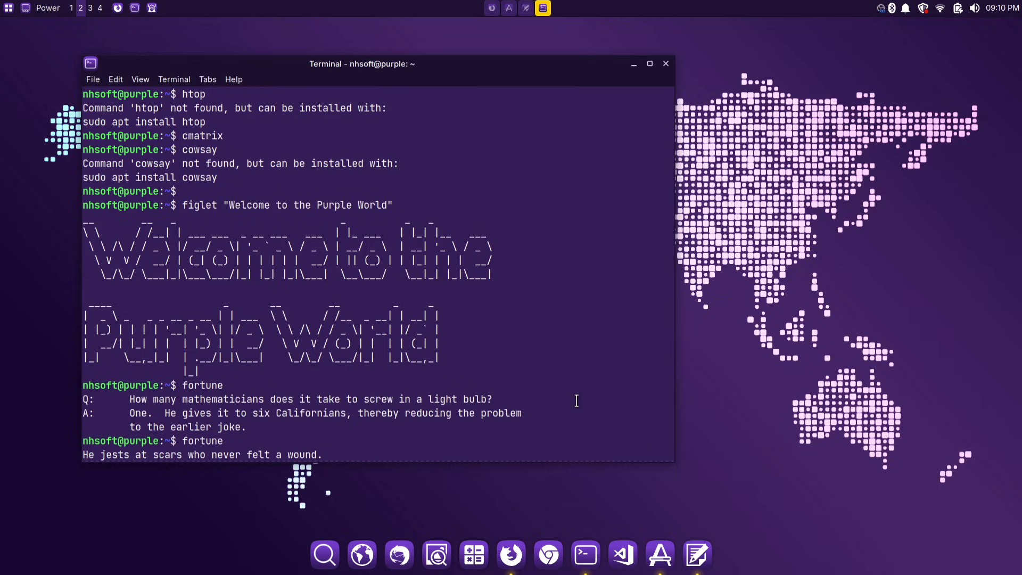
Step: Run the fortune and sl commands in the terminal
text(fortune)
key(Return)
text(s)
key(Return)
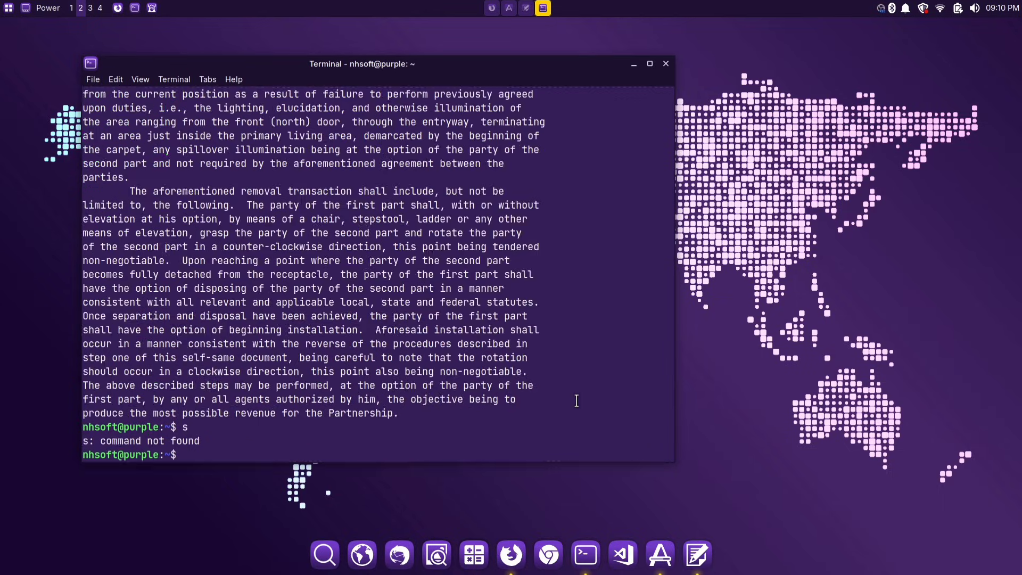
text(sl)
key(Return)
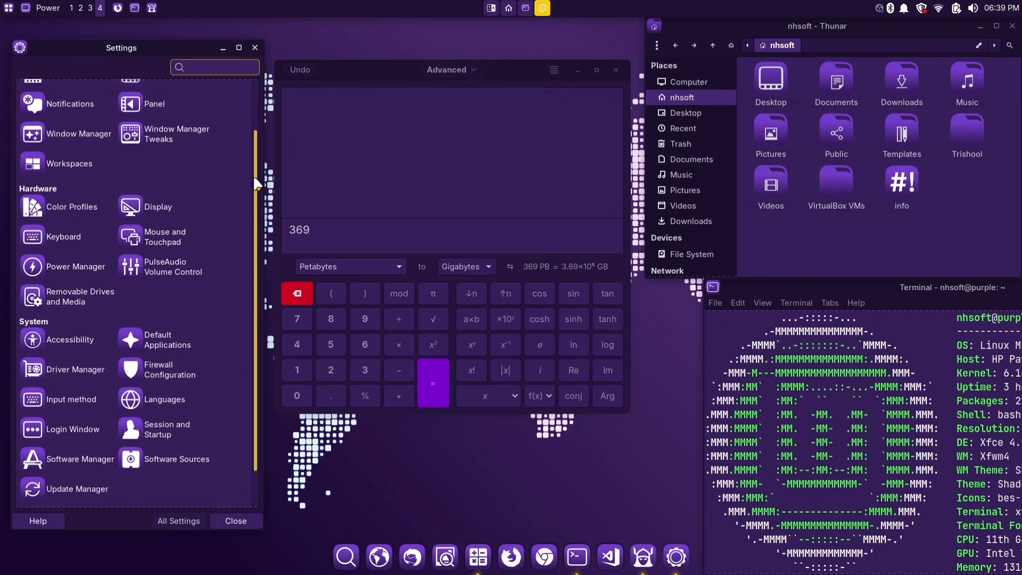
Step: Examine the purple theme across the settings, file manager and calculator windows, including the Documents folder's context menu
drag(253, 184, 253, 229)
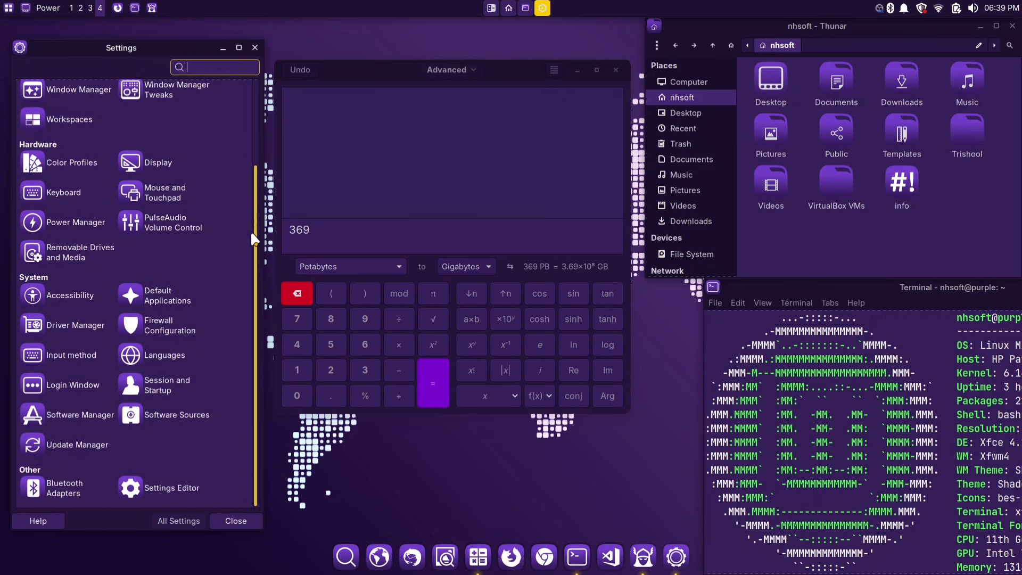
click(836, 85)
right_click(836, 85)
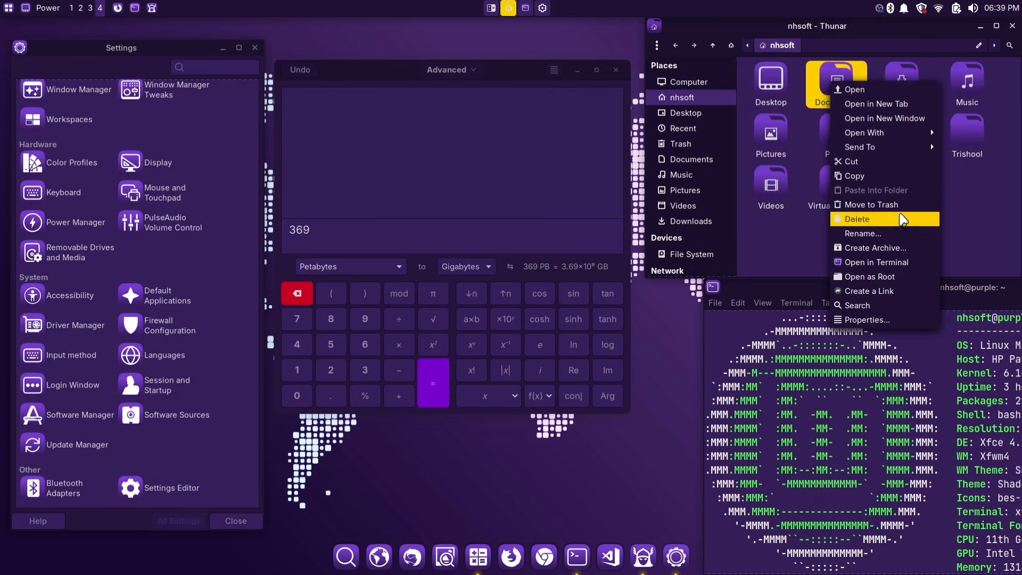
key(alt+Tab)
key(alt+Tab)
key(alt+Tab)
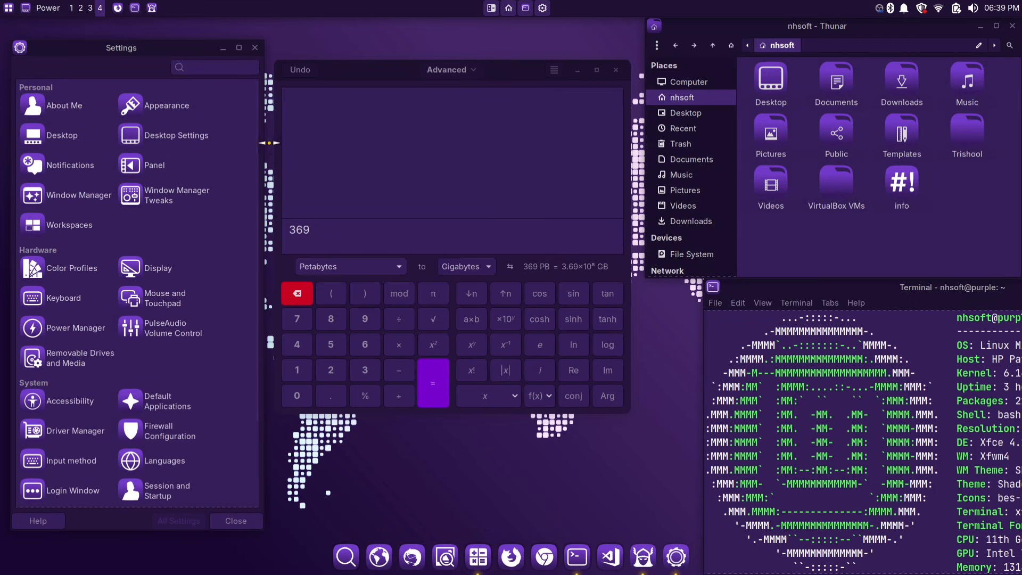
drag(259, 132, 259, 253)
click(399, 161)
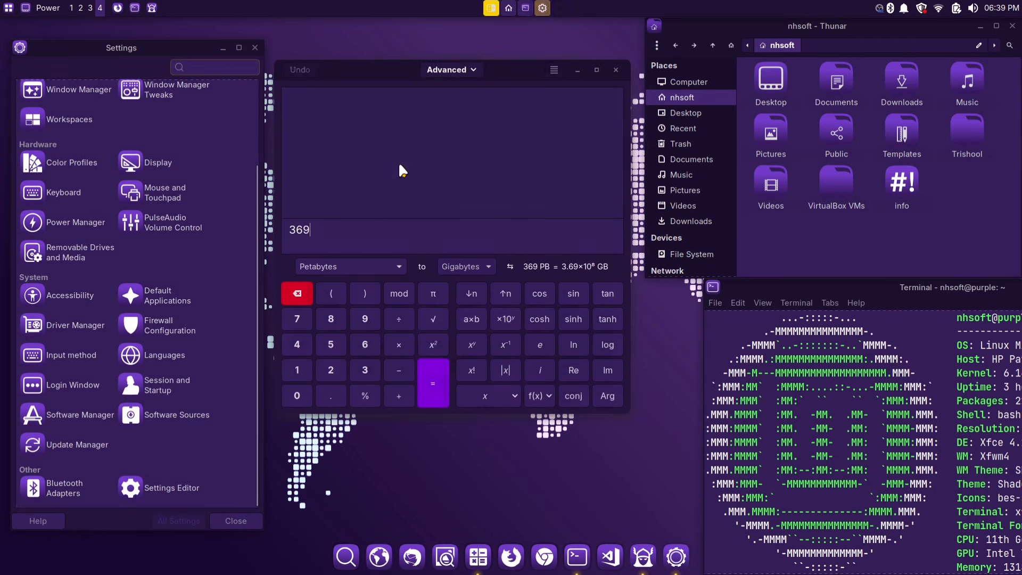
click(768, 230)
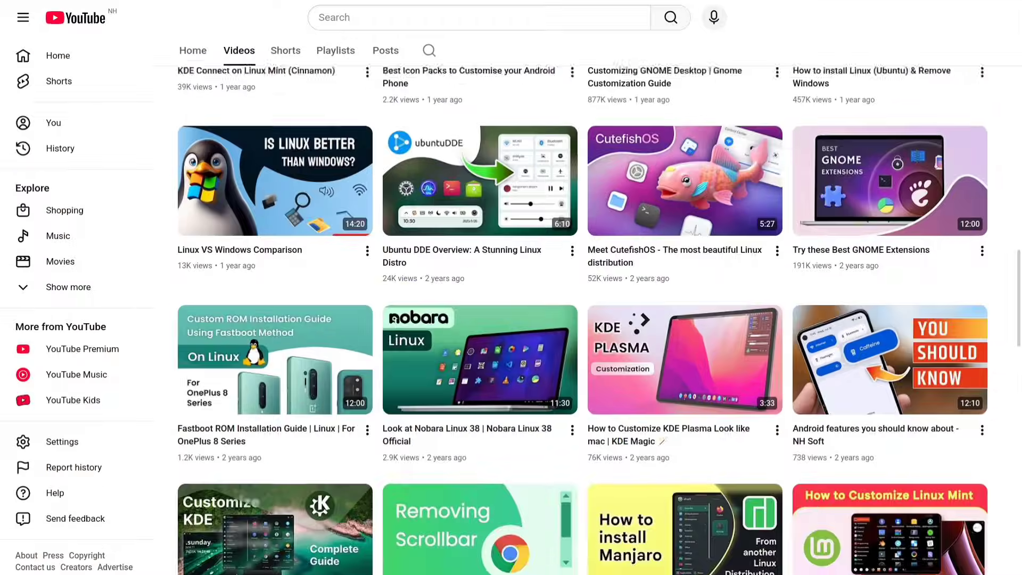
scroll(582, 319, down, 5)
scroll(582, 320, up, 11)
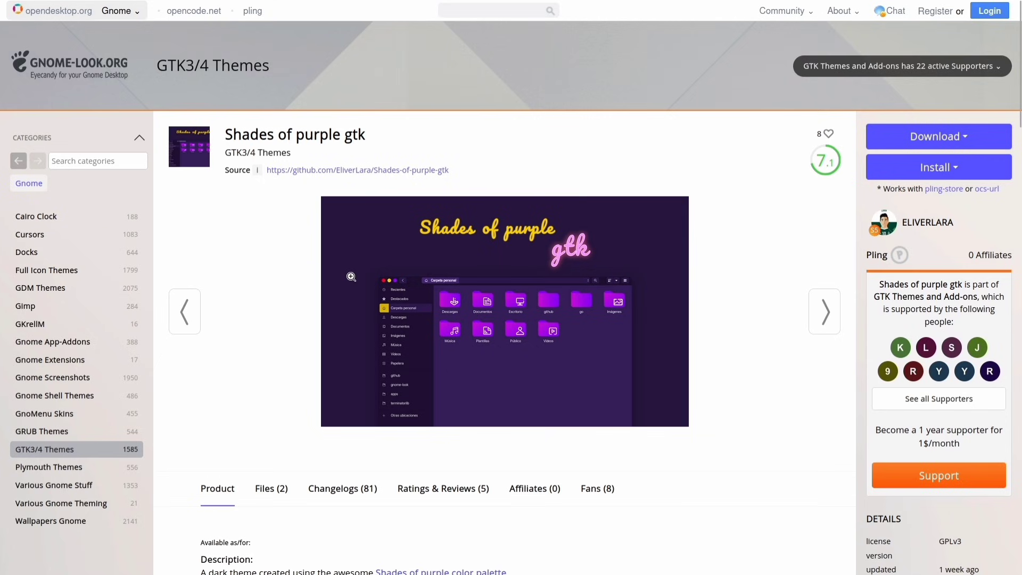
Step: List the Shades of purple gtk theme's downloadable files and view its preview image at full size
scroll(351, 276, down, 3)
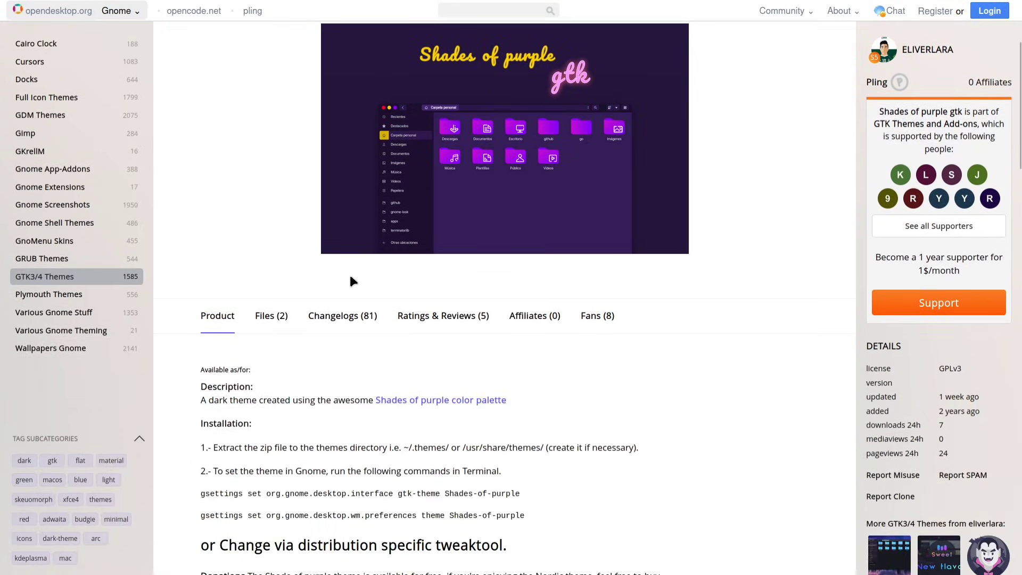
click(265, 321)
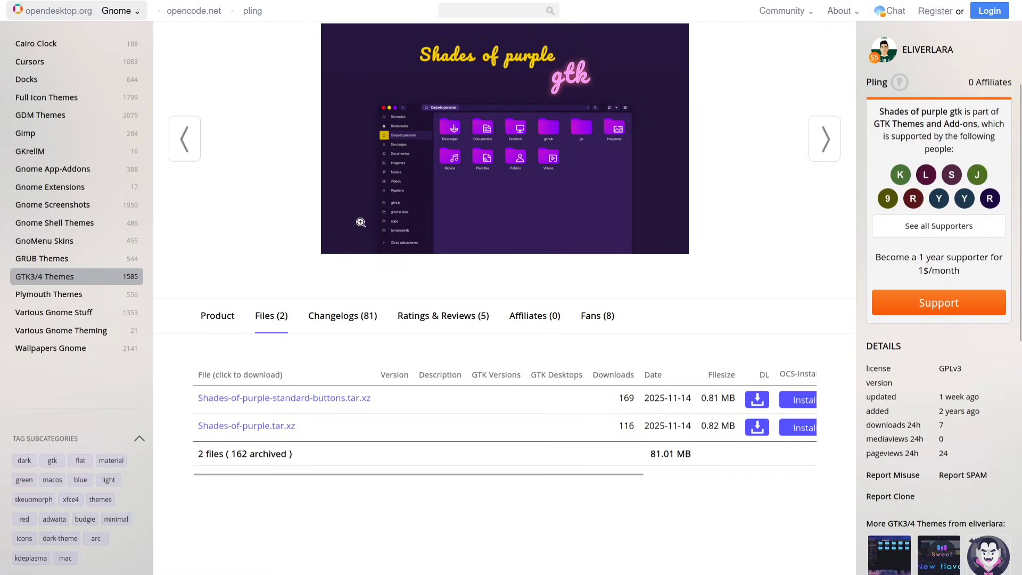
click(390, 158)
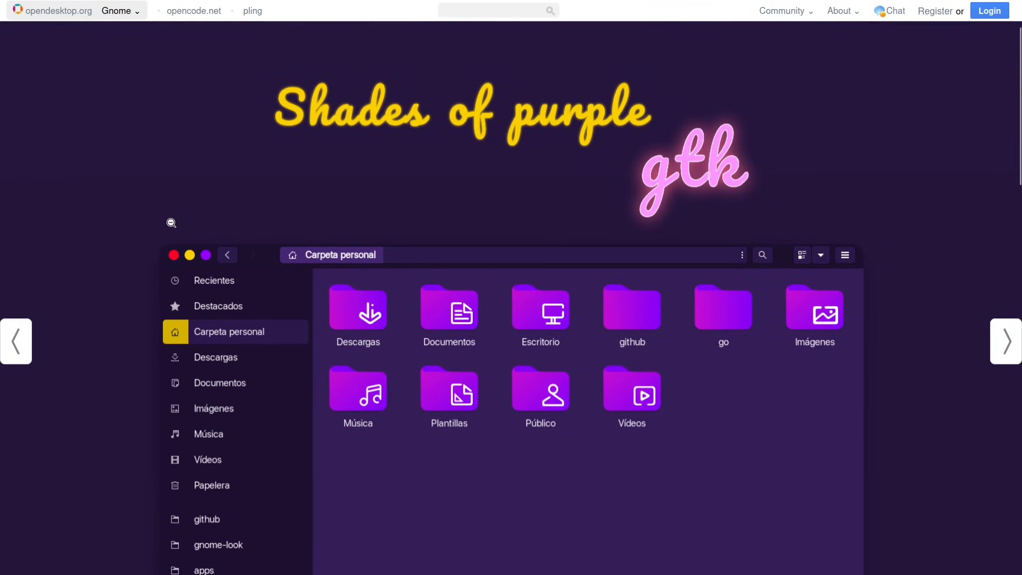
click(230, 260)
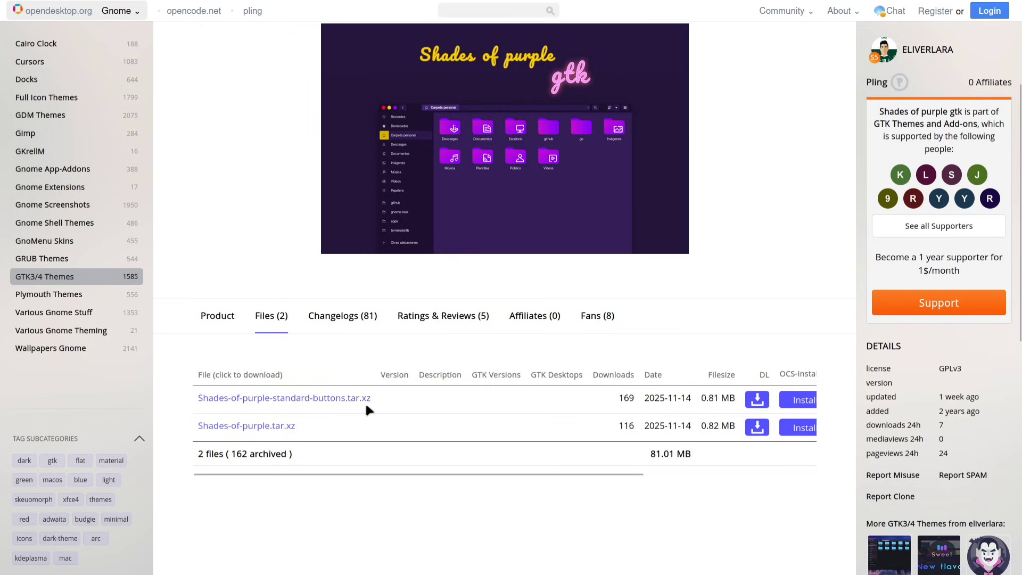
Step: Download the theme archive Shades-of-purple-standard-buttons.tar.xz
scroll(228, 257, up, 1)
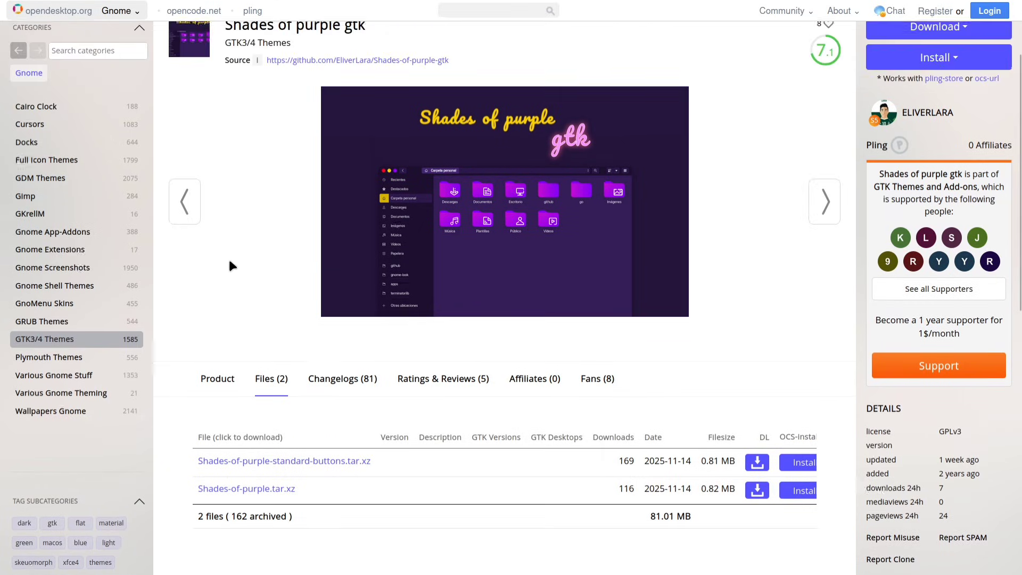
scroll(229, 261, down, 3)
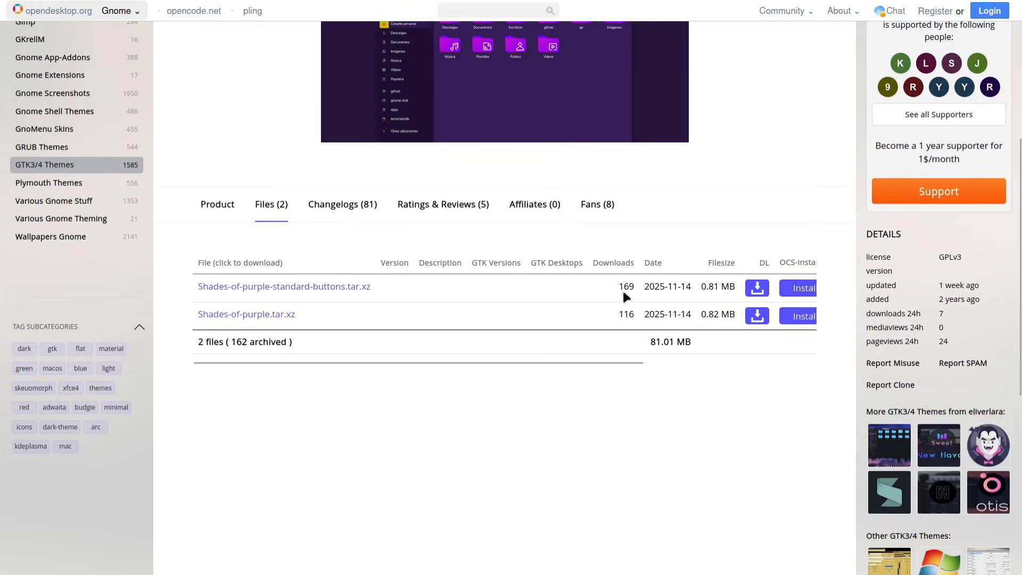
click(756, 288)
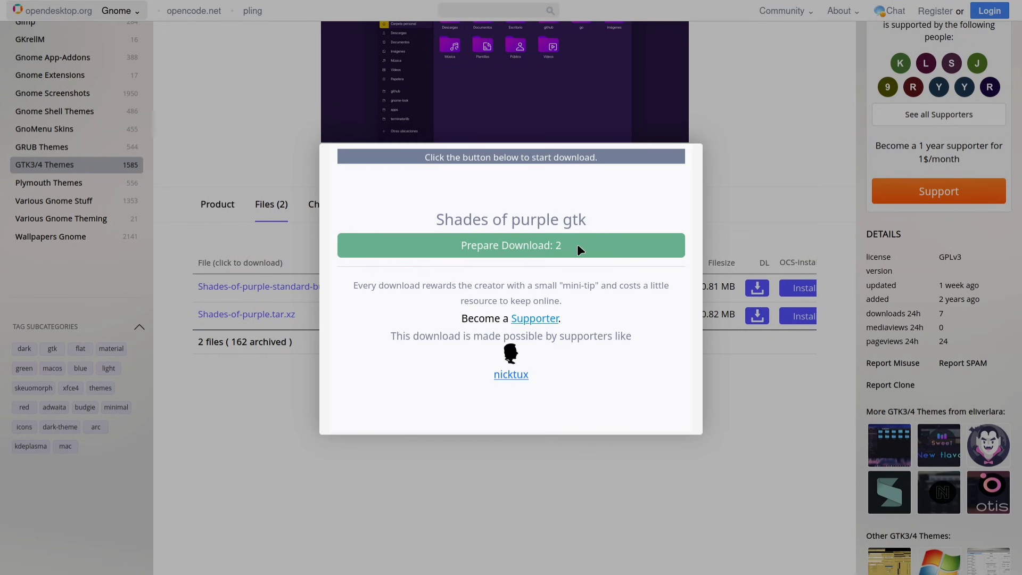
click(577, 244)
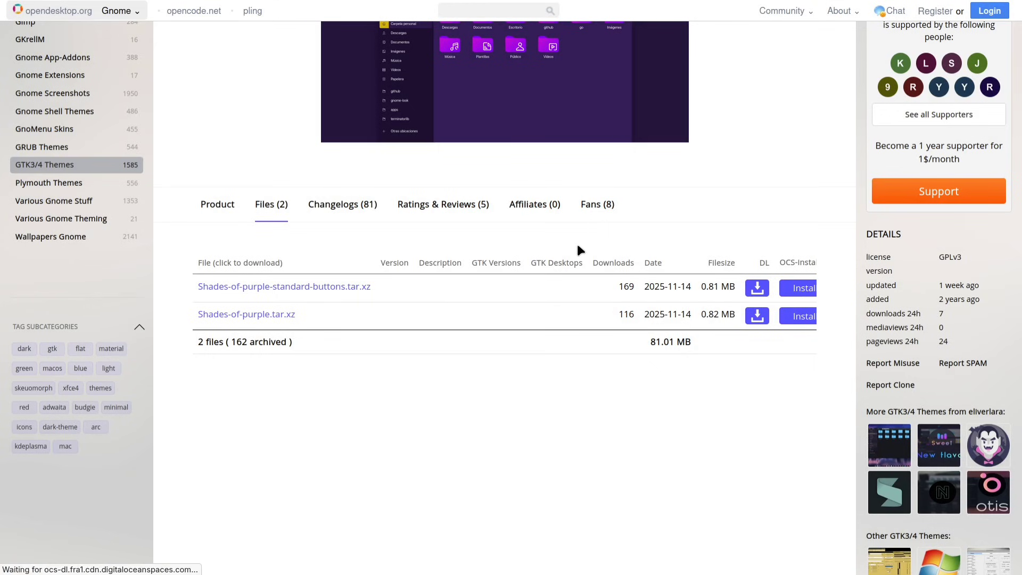
scroll(576, 249, up, 3)
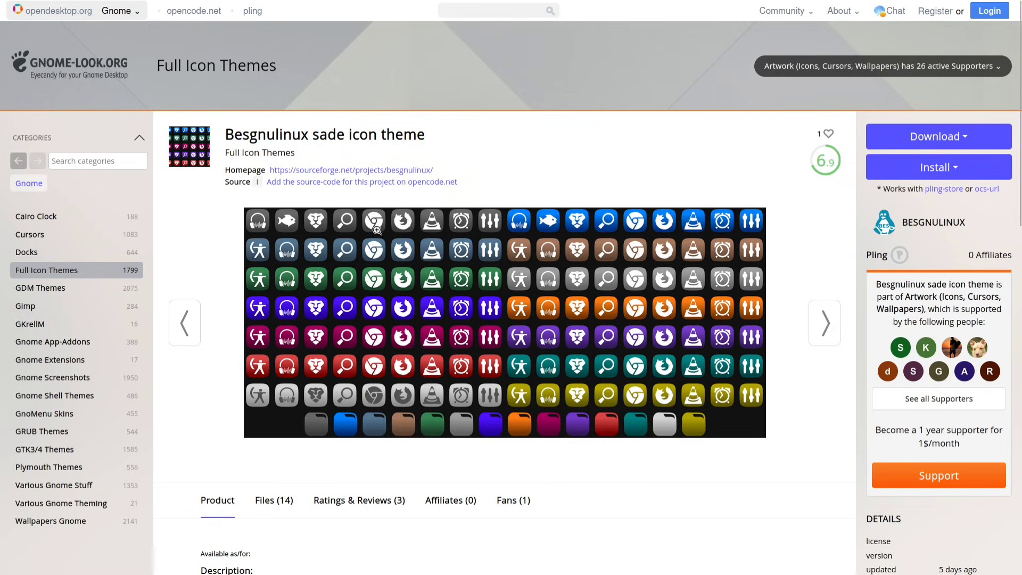
Step: List the downloadable colour variants of the Besgnulinux sade icon theme
scroll(428, 271, down, 6)
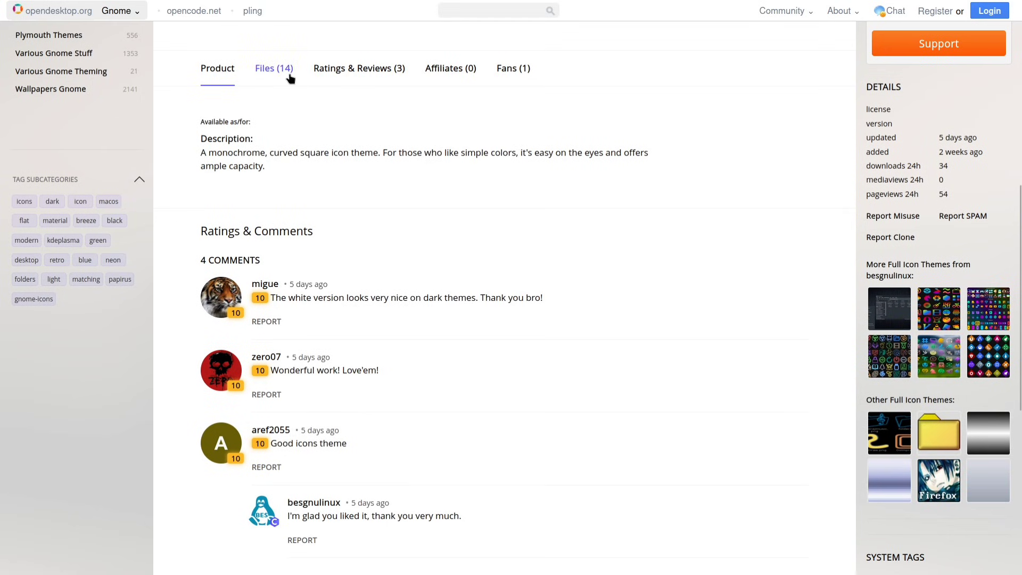
click(273, 133)
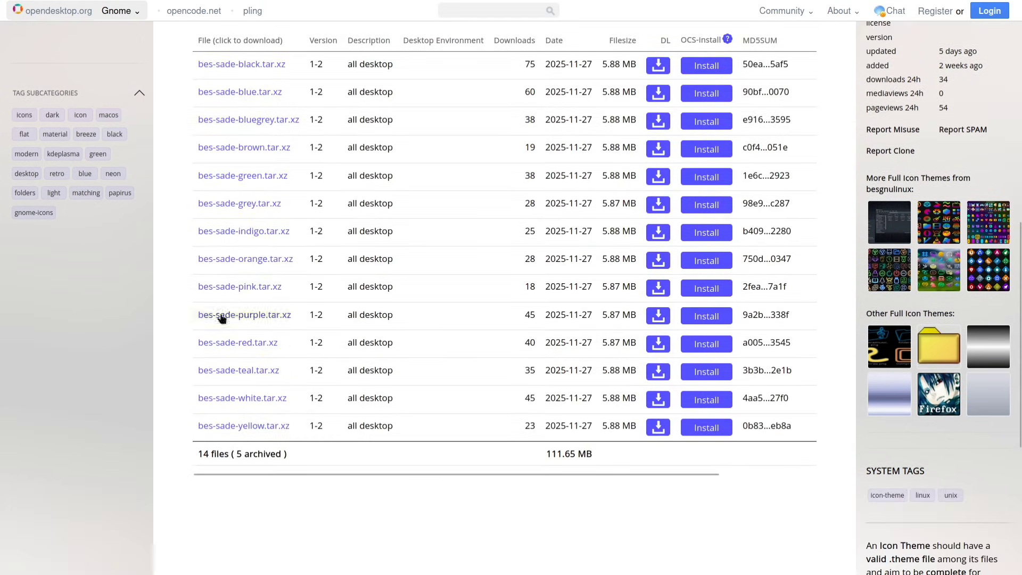
Step: Open the desktop's Appearance settings and apply the Shades-of-purple style
text(ap)
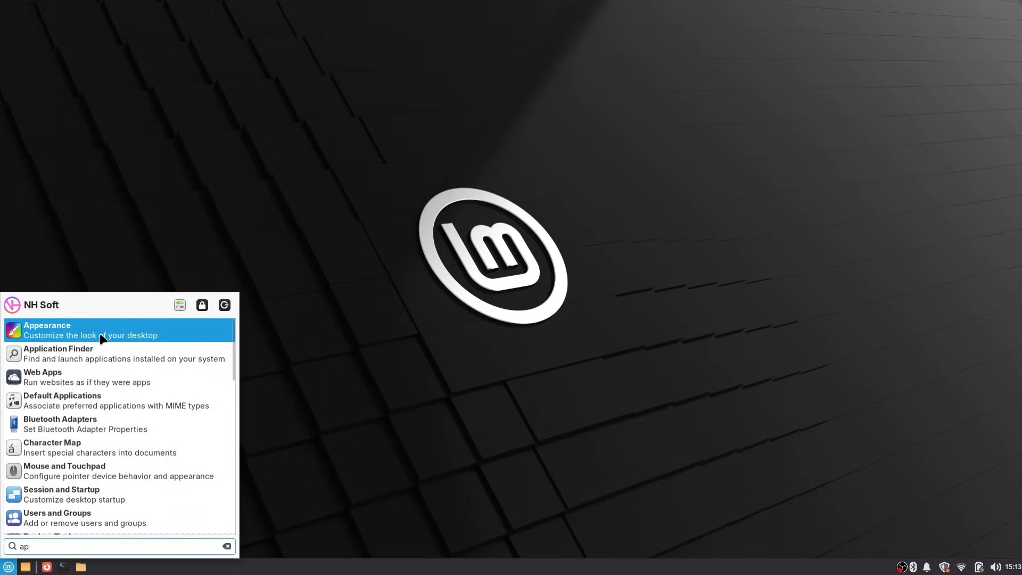
click(101, 335)
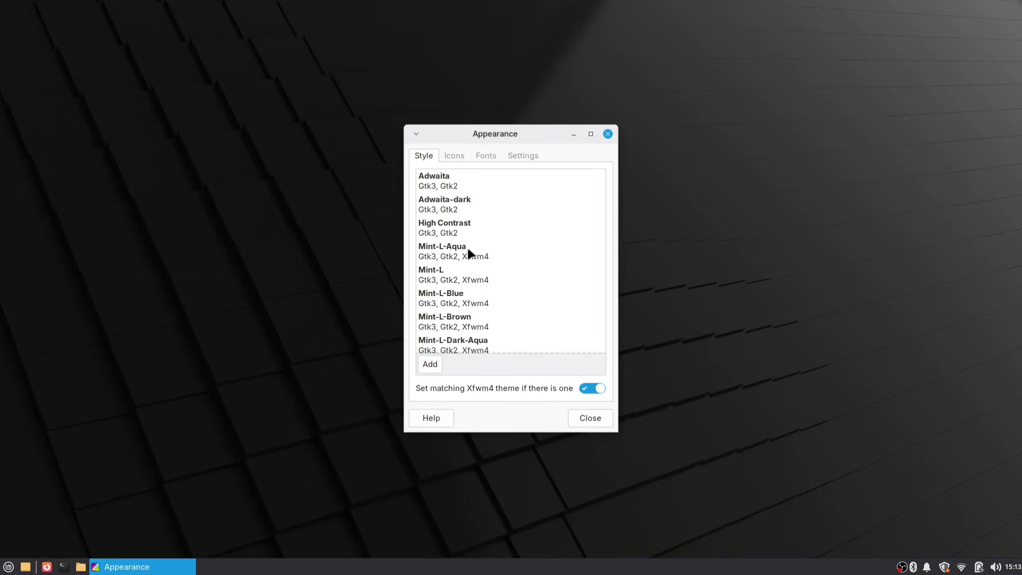
scroll(467, 247, down, 15)
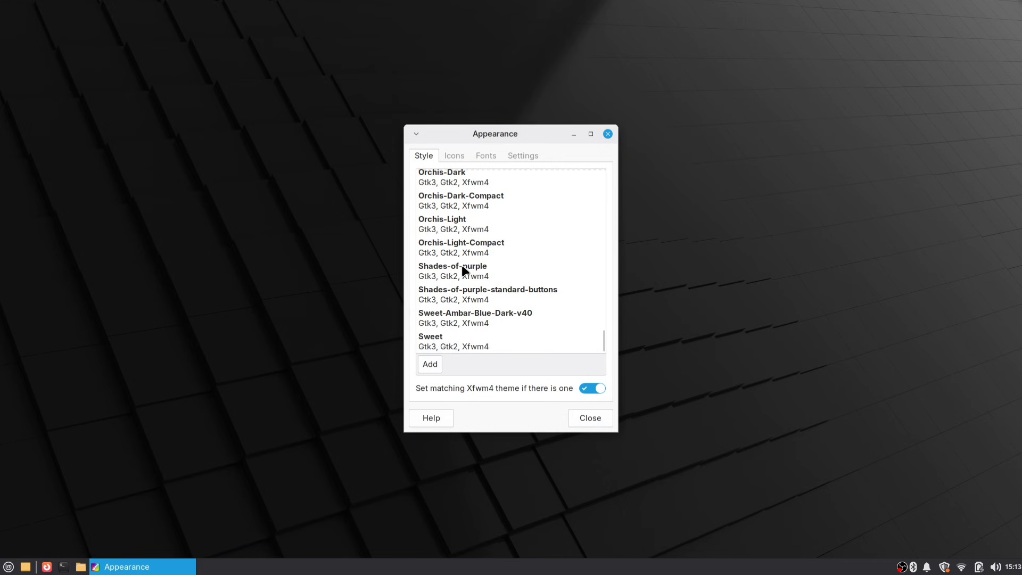
click(464, 270)
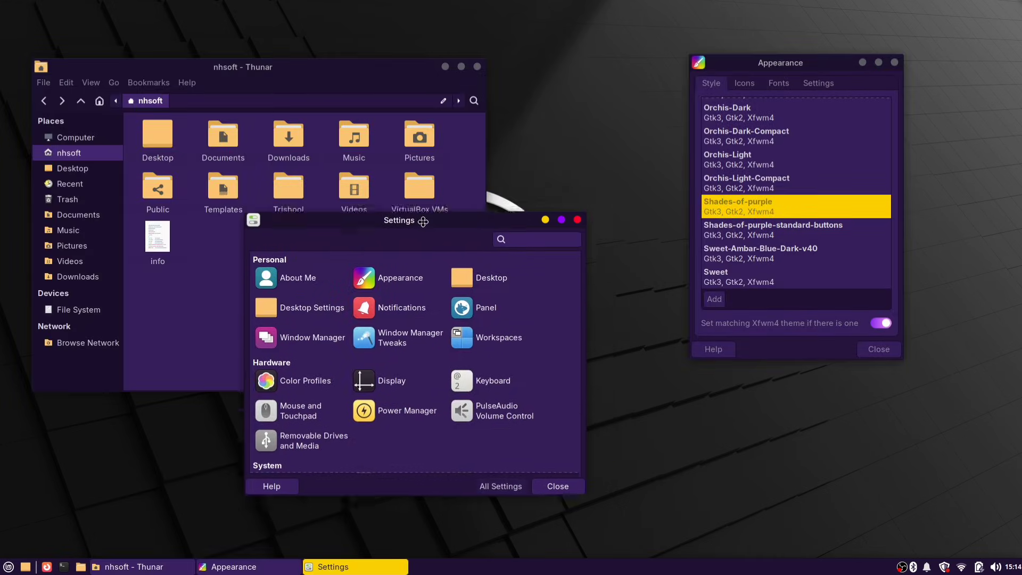
Step: Apply the Shades-of-purple-standard-buttons style and check the title-bar buttons of the file manager and Settings windows
drag(427, 226, 404, 250)
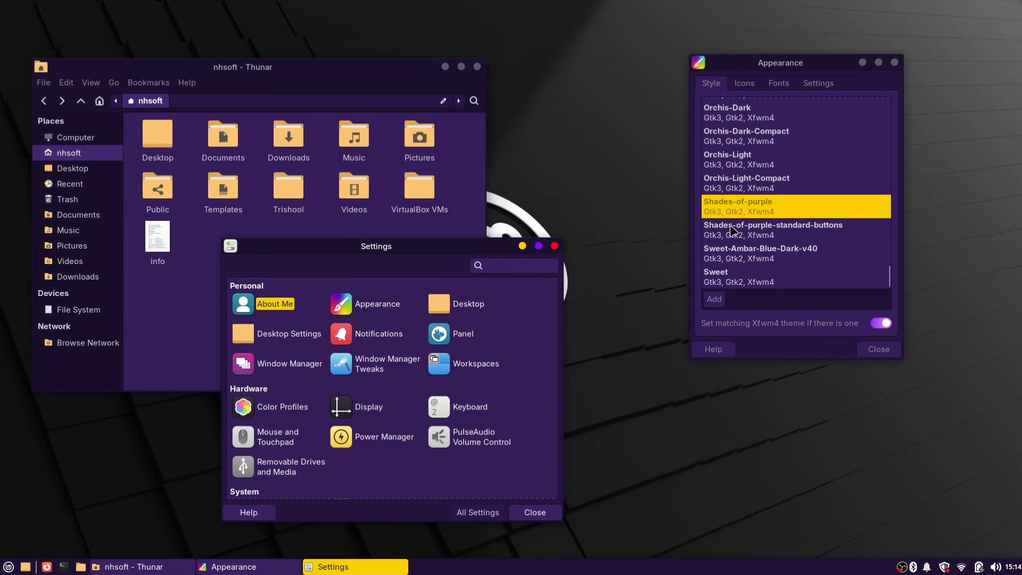
click(790, 224)
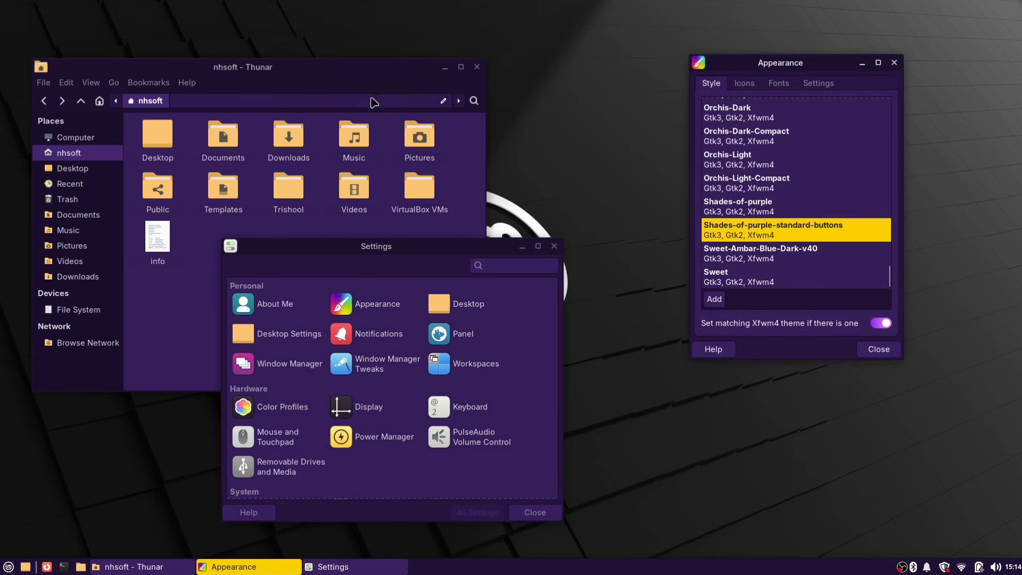
click(349, 72)
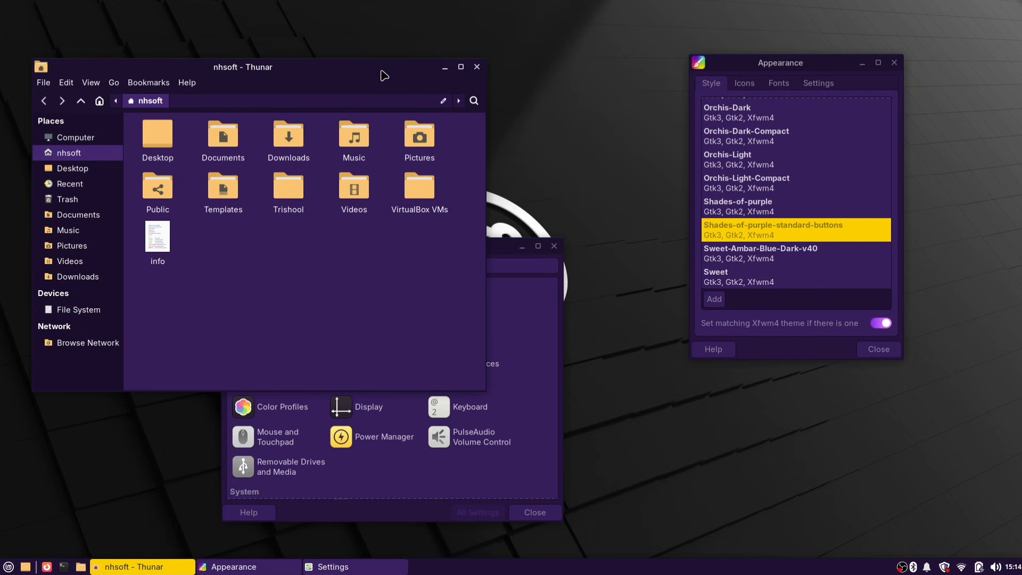
click(528, 301)
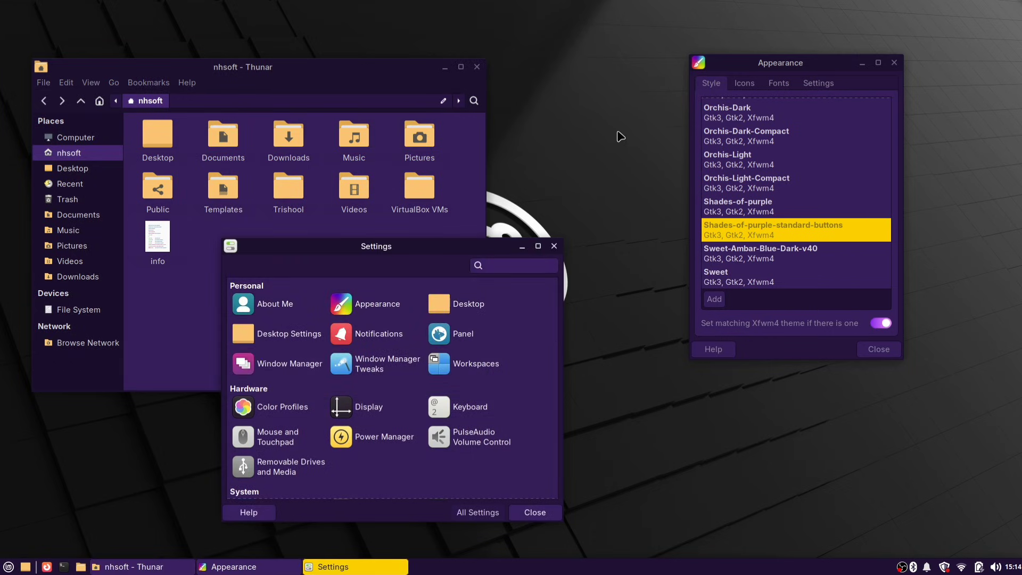
Step: Apply the bes-sade-dark-purple icon theme
click(743, 85)
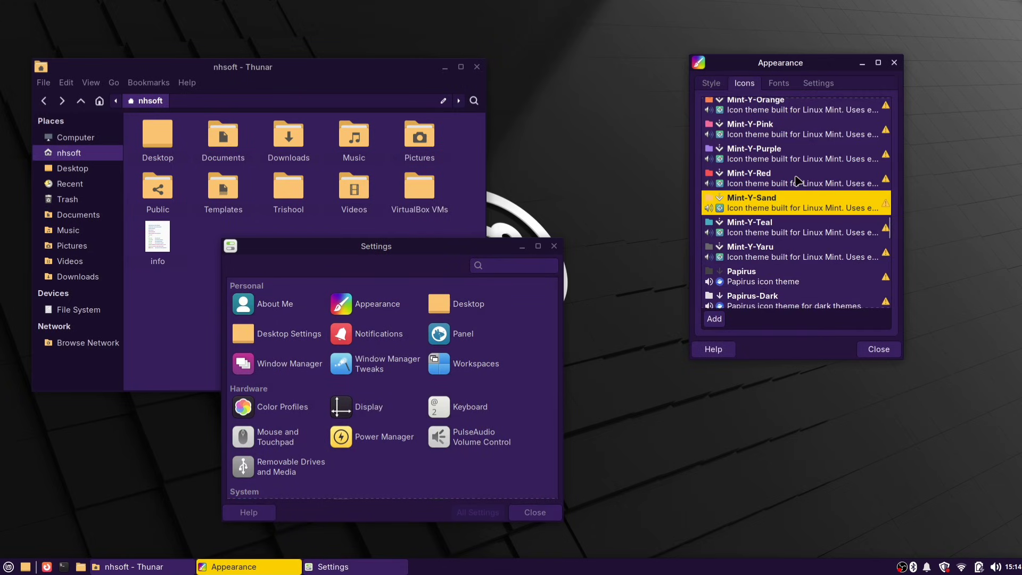
scroll(796, 181, up, 15)
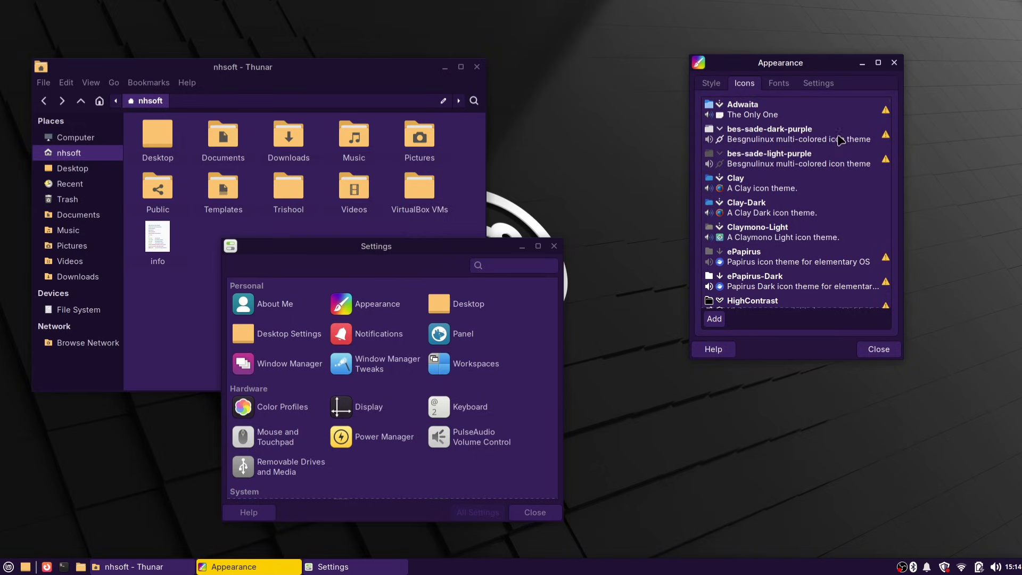
click(790, 134)
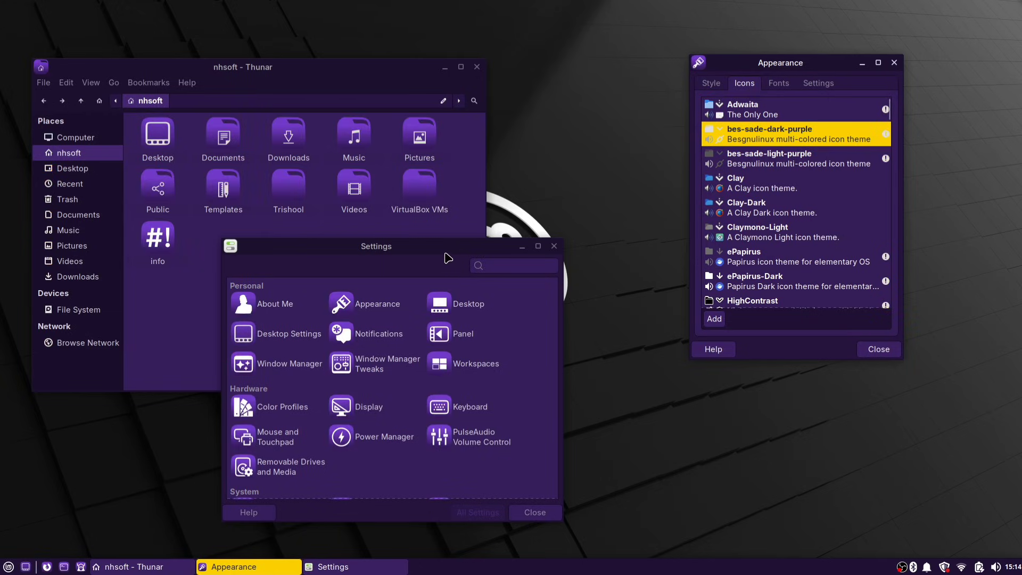
Step: Check how the new icons look throughout the Settings window and in the applications menu
drag(446, 258, 476, 149)
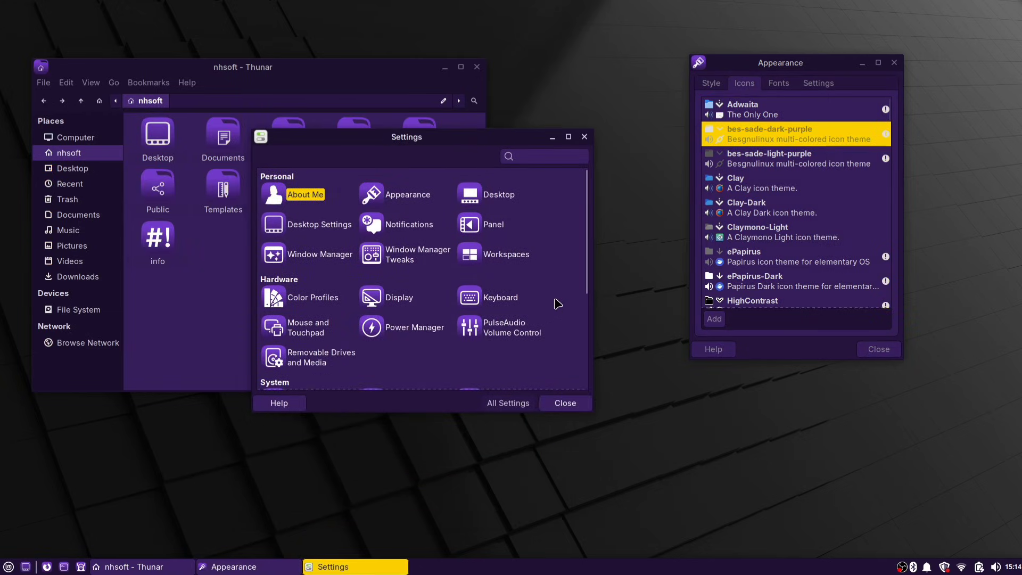
scroll(535, 312, down, 5)
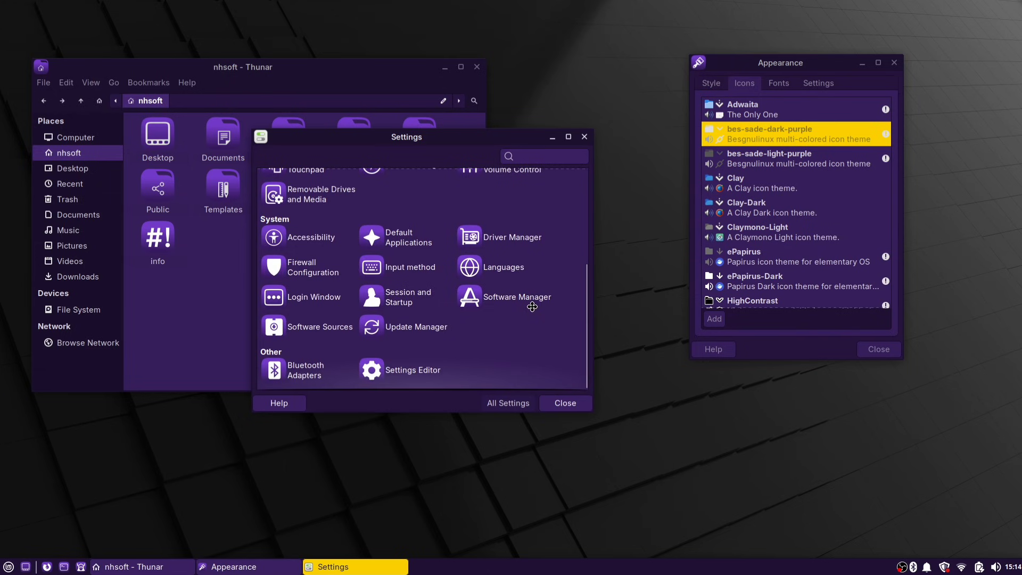
key(super)
drag(232, 334, 207, 543)
click(292, 500)
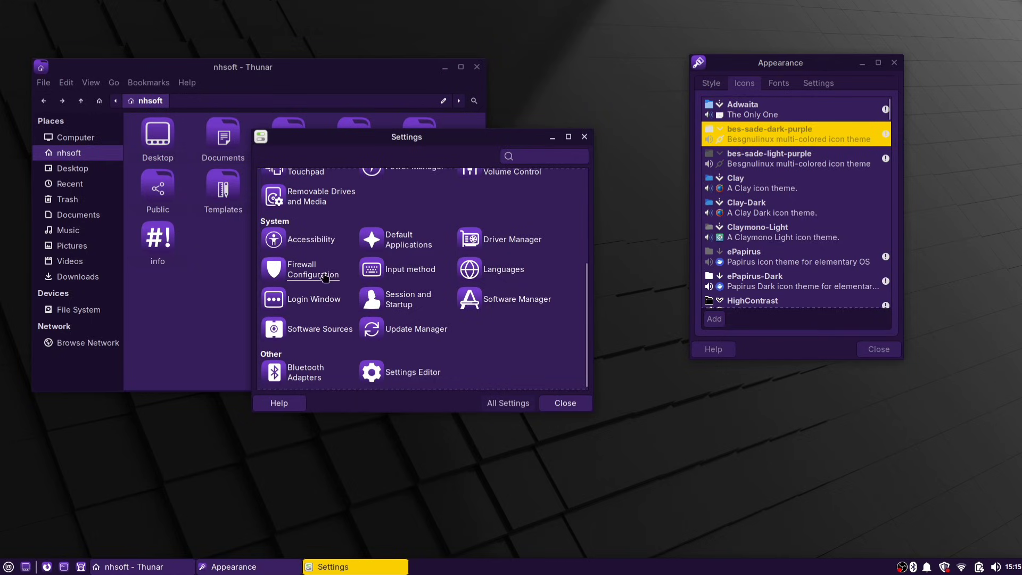
Step: Show the Fonts settings in the Appearance window and look over the Inter font page on Google Fonts in the browser
scroll(402, 207, up, 10)
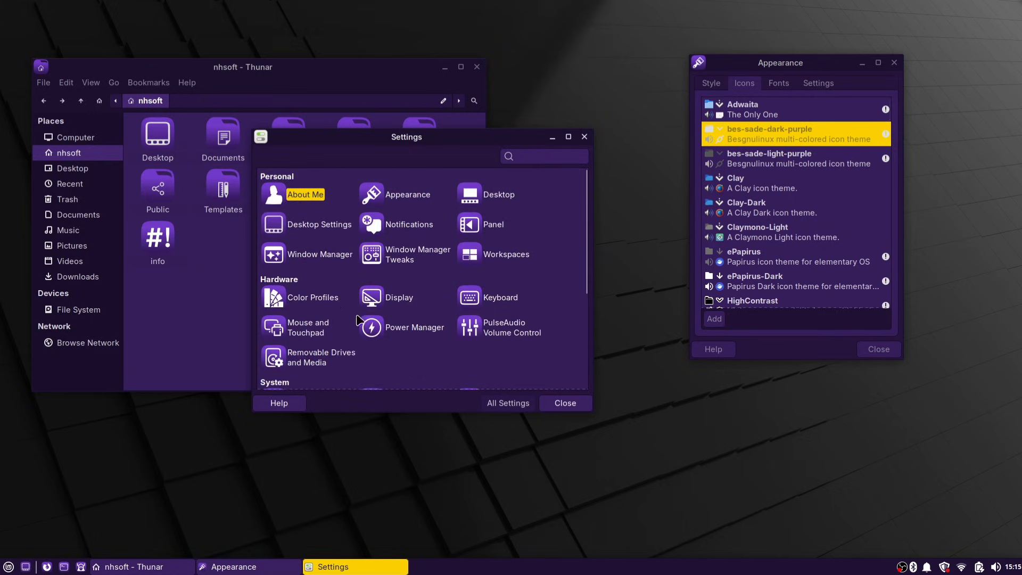
click(777, 85)
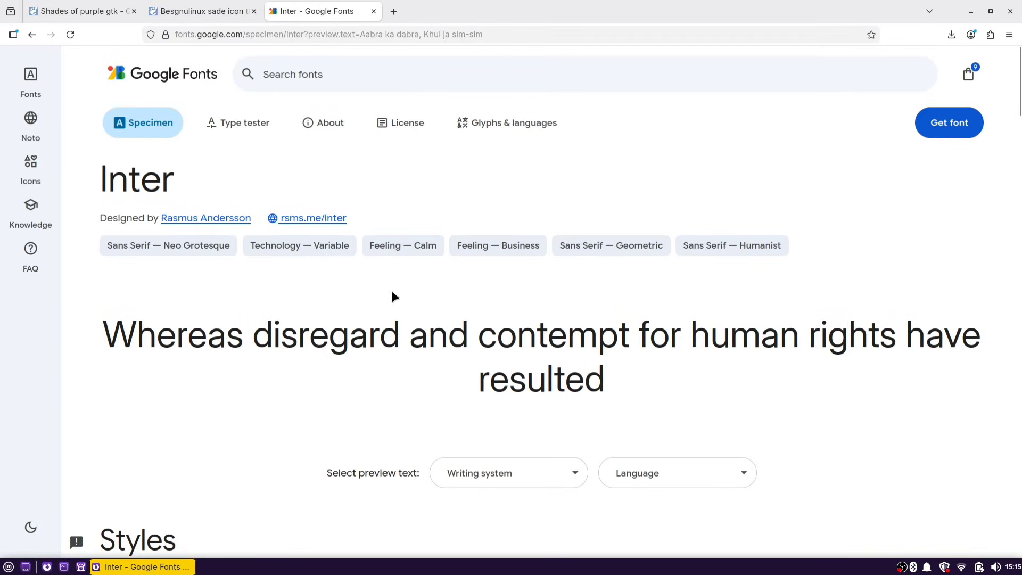
scroll(394, 297, down, 4)
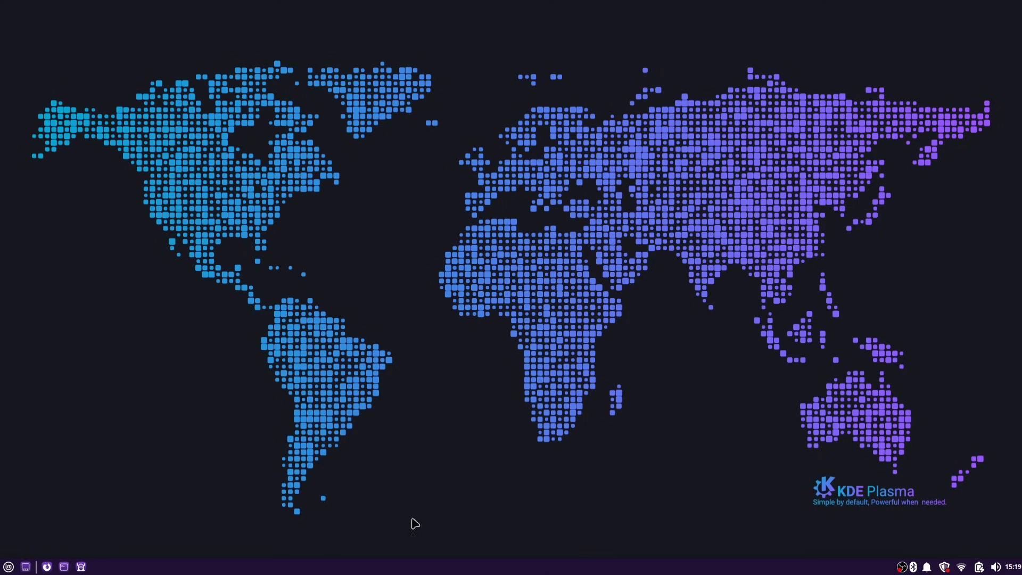
Step: Check how the applications menu looks against the desktop wallpapers
key(super)
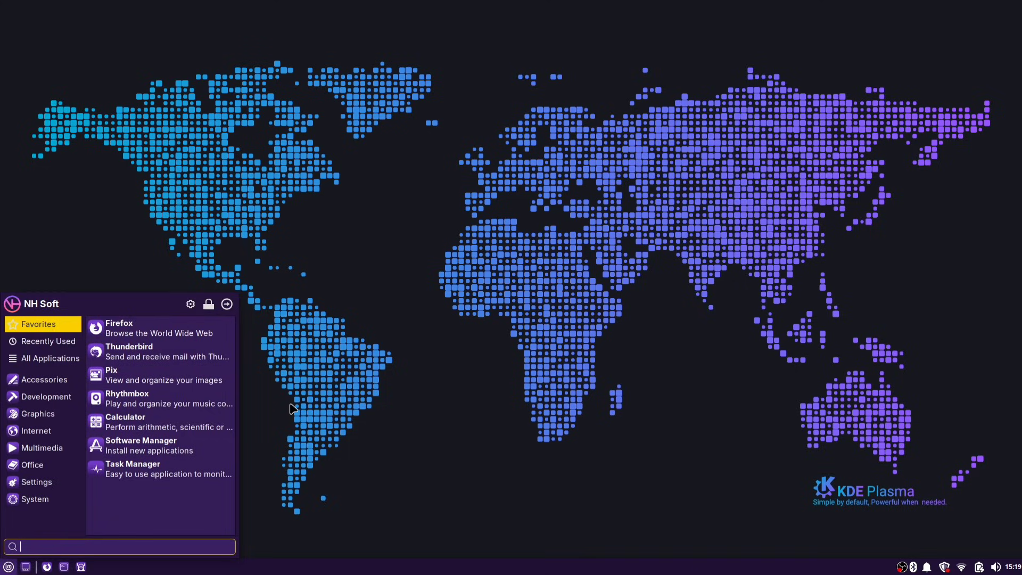
click(406, 377)
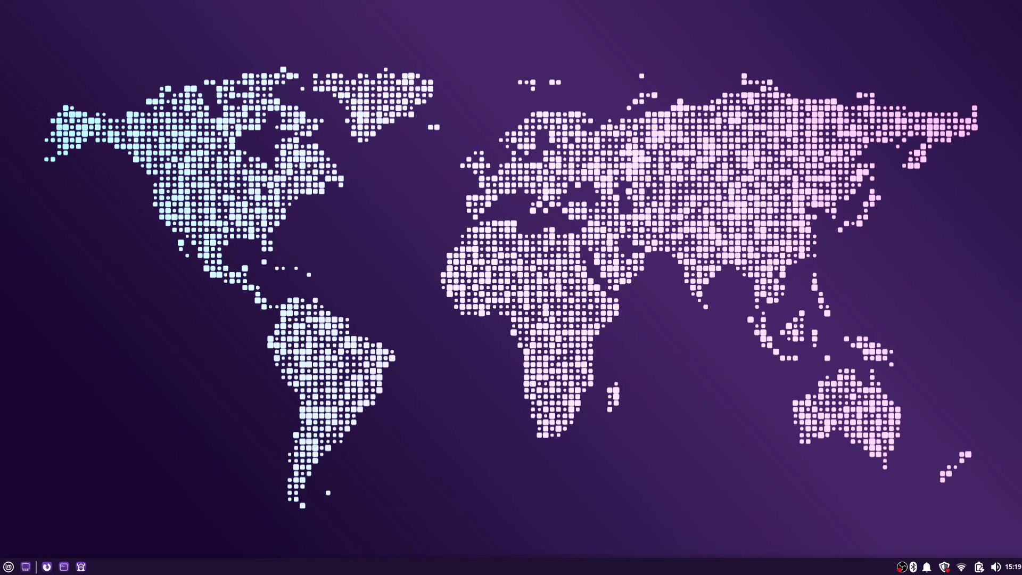
key(super)
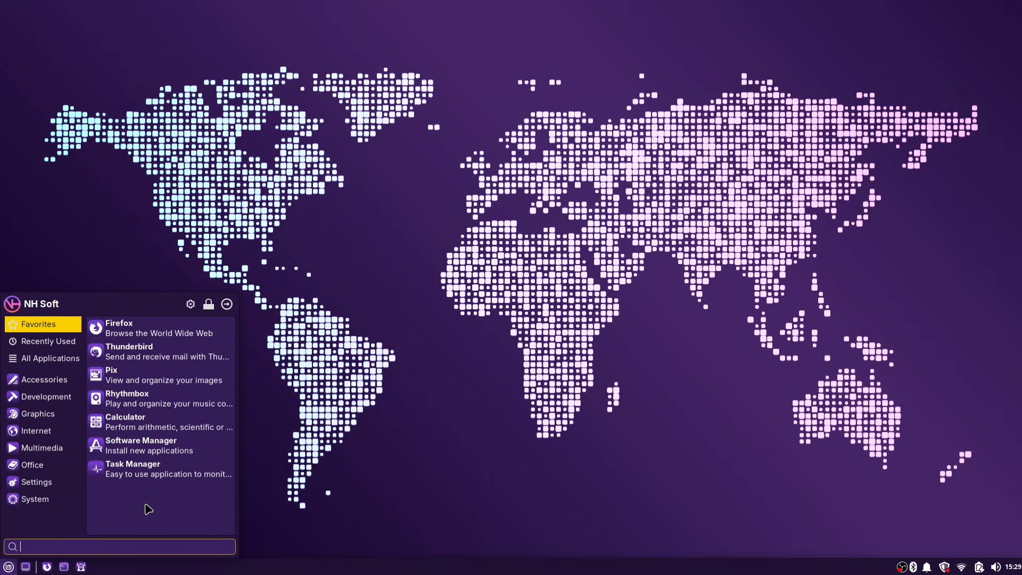
Step: Open the Whisker Menu properties and set the panel button icon to distributor-logo-linux-mint
right_click(9, 566)
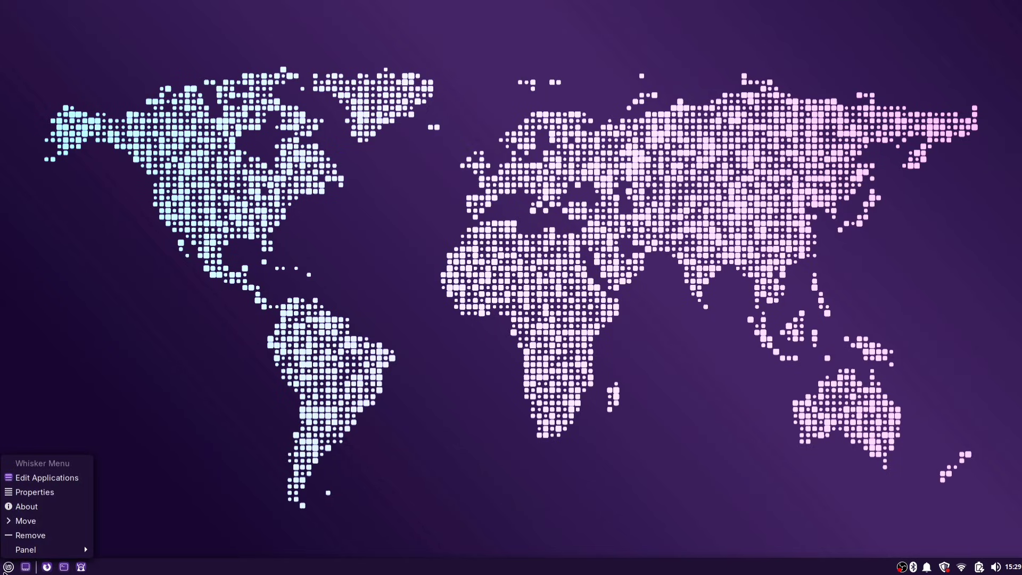
click(70, 490)
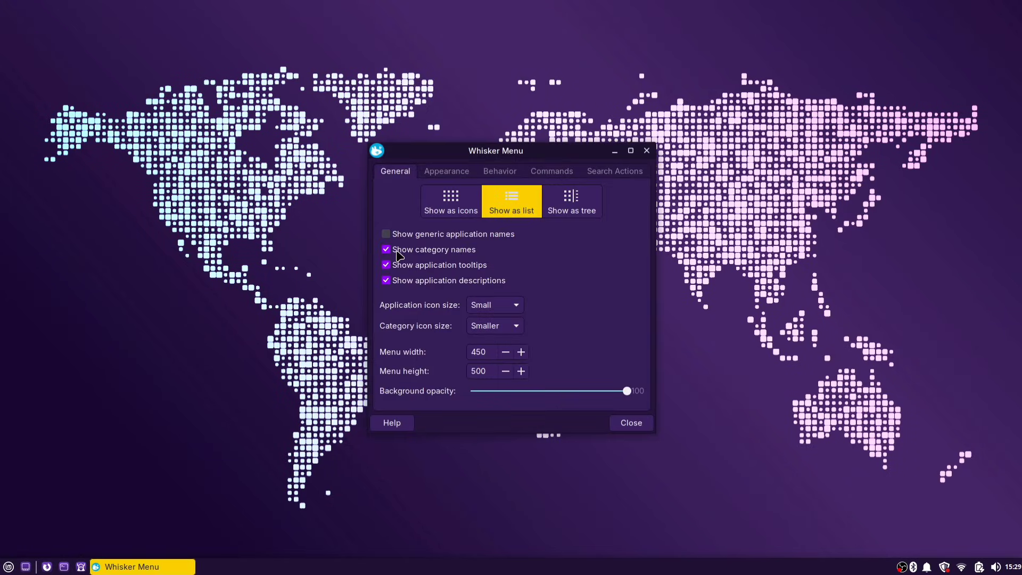
click(444, 173)
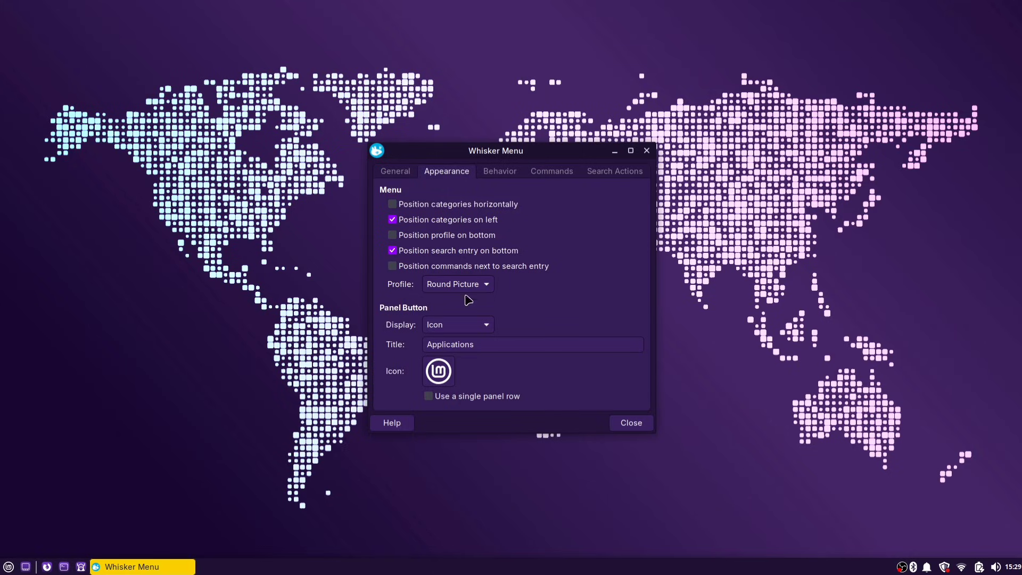
click(437, 370)
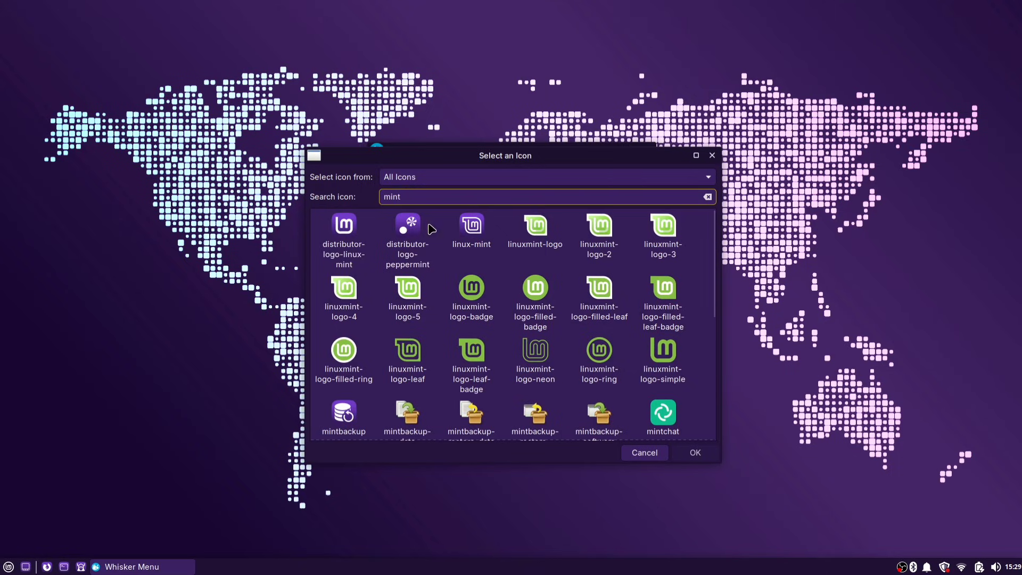
click(349, 232)
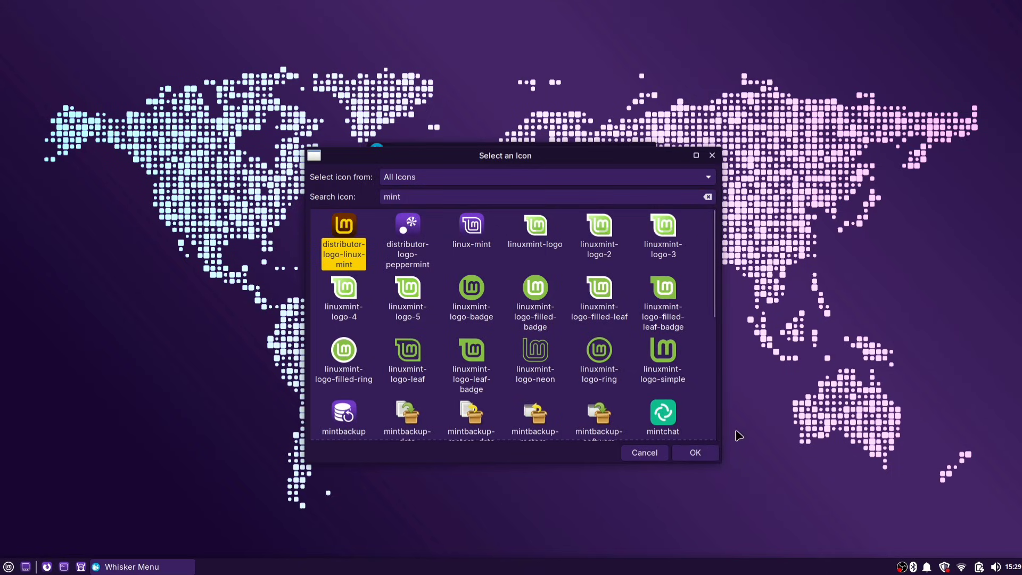
click(697, 451)
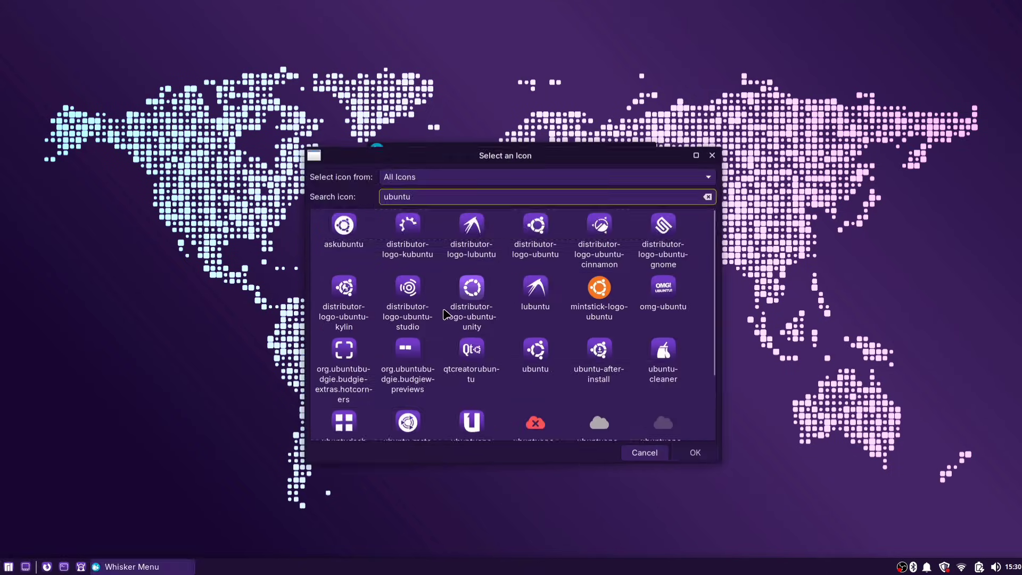
Step: Change the Whisker Menu panel button icon to ubuntudash, found by searching the icons for "ubuntu"
scroll(446, 314, down, 1)
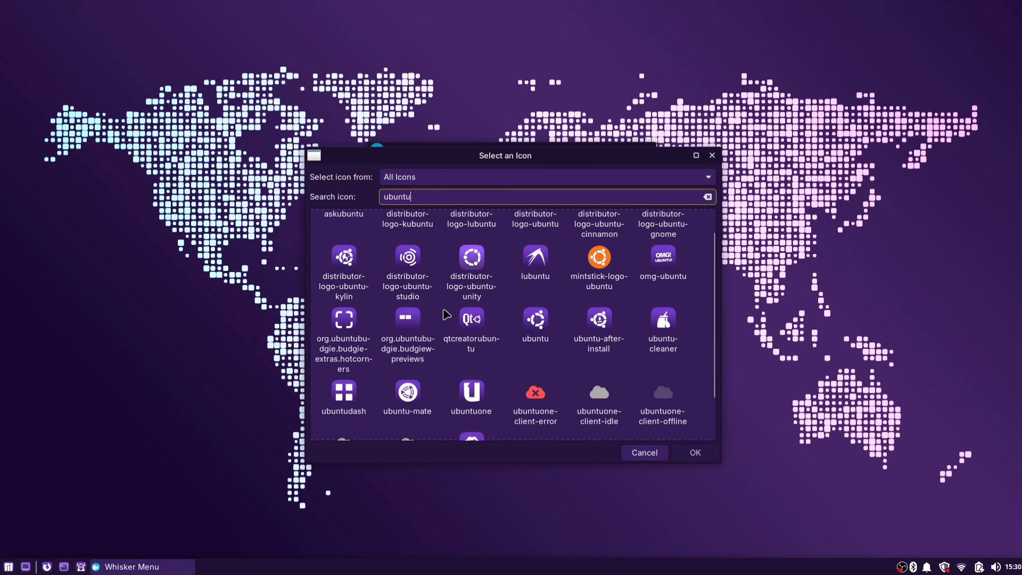
click(350, 392)
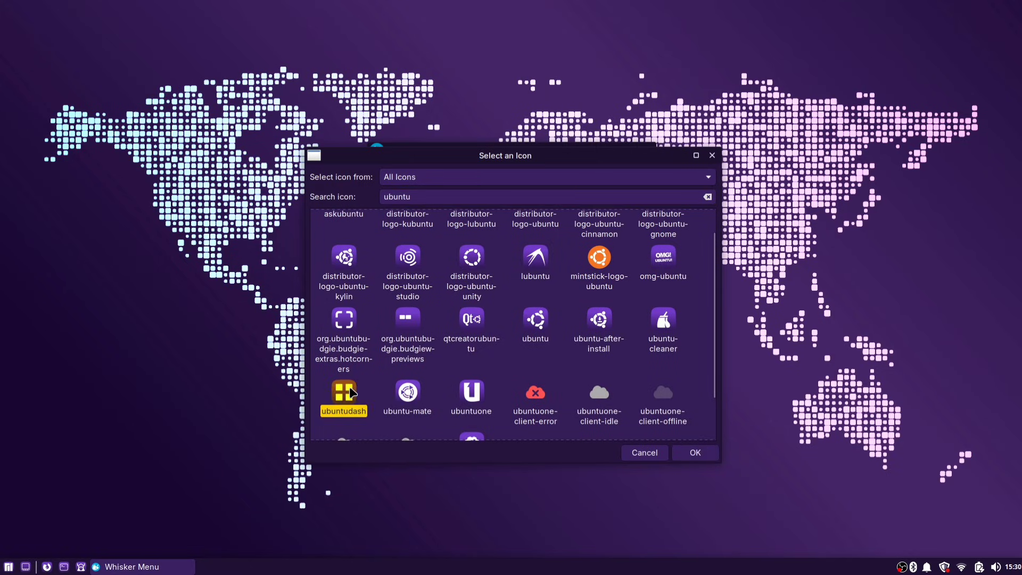
click(691, 452)
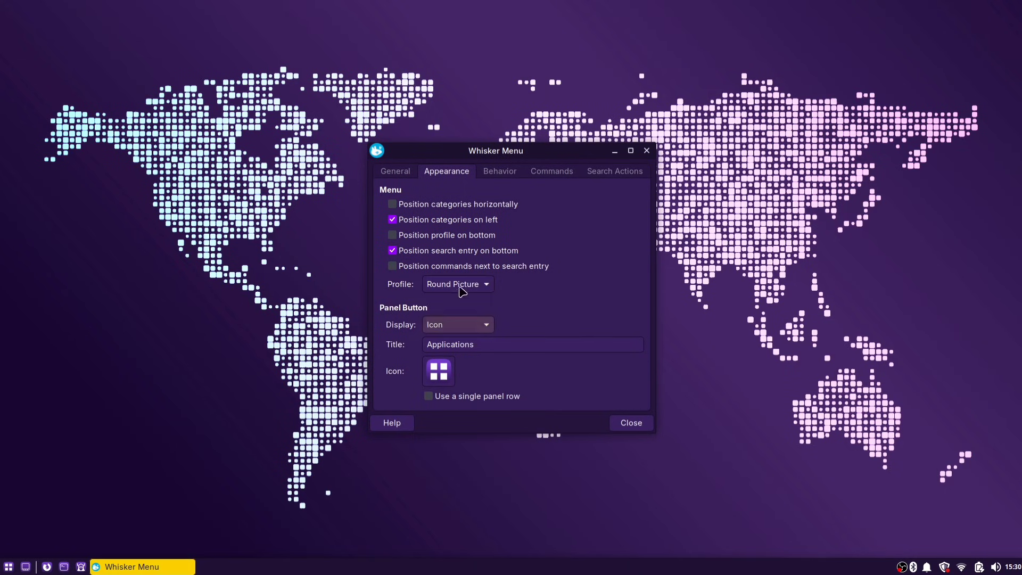
Step: Turn off application tooltips and application descriptions for the Whisker Menu and check its application lists
click(405, 176)
key(super)
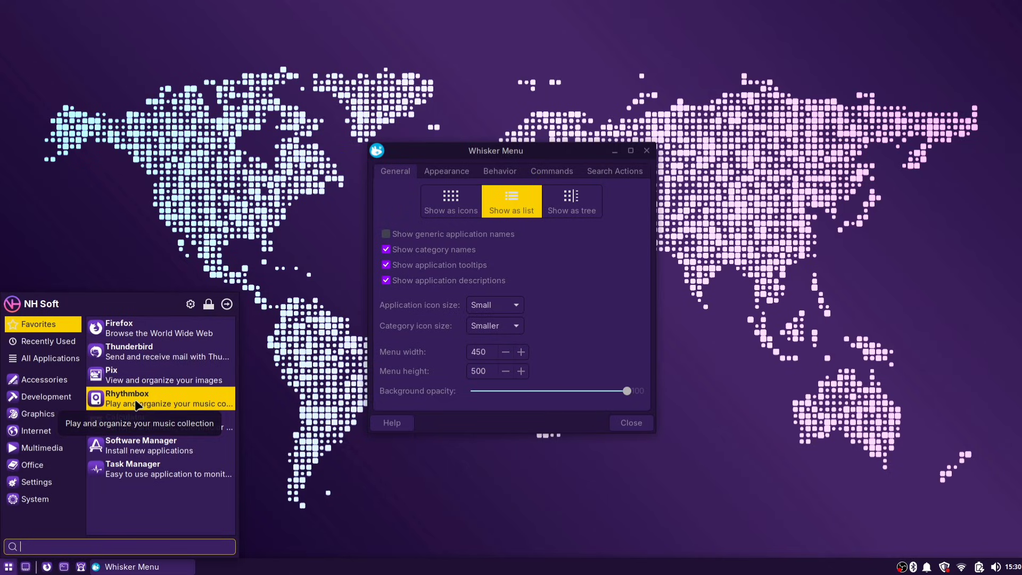
click(535, 281)
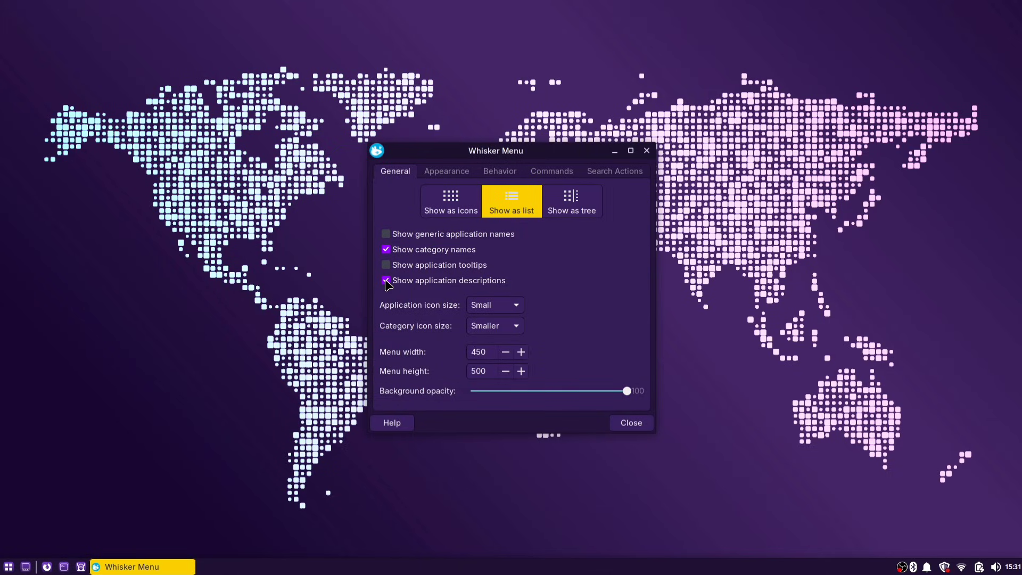
key(super)
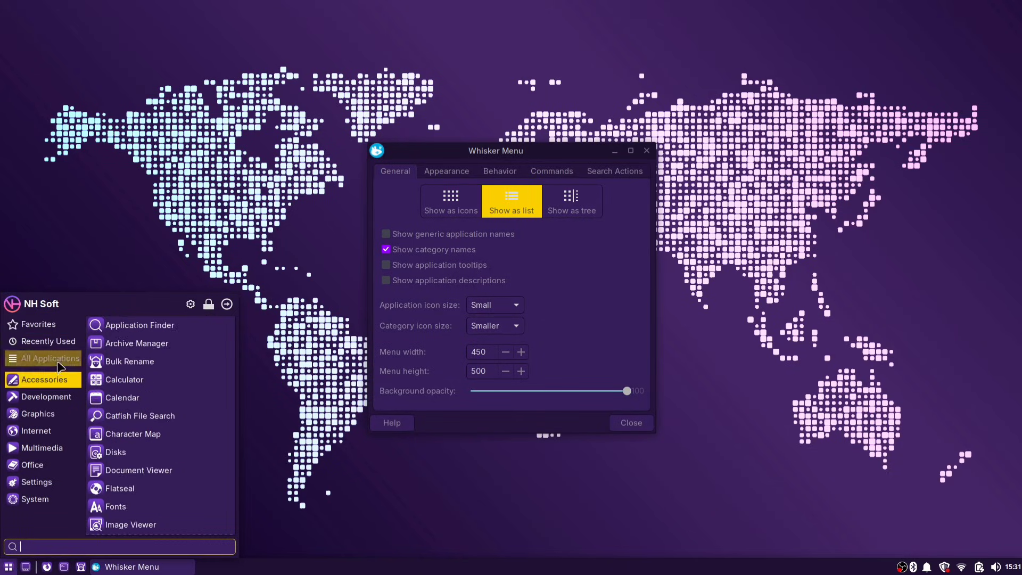
mouse_move(50, 358)
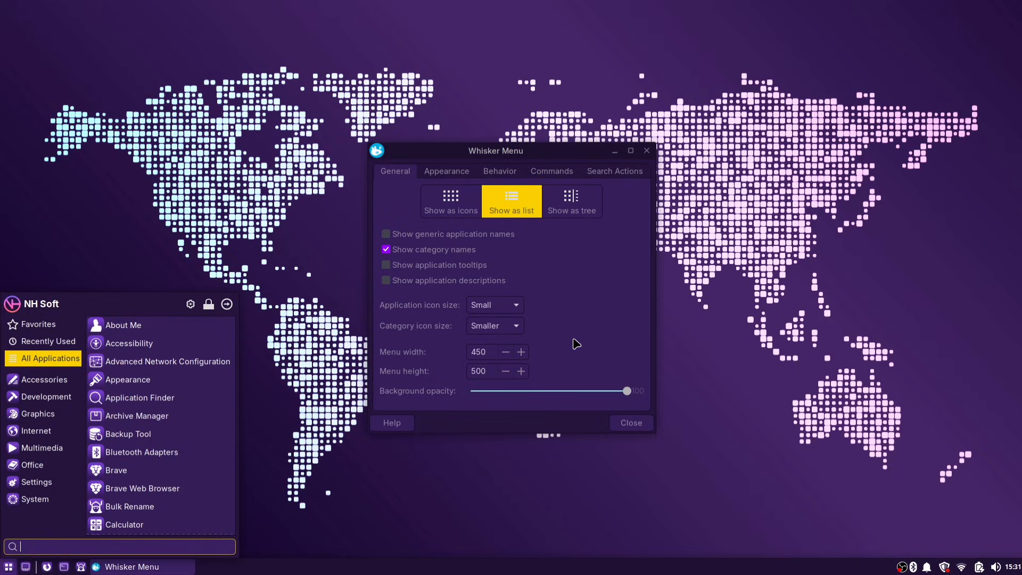
click(539, 312)
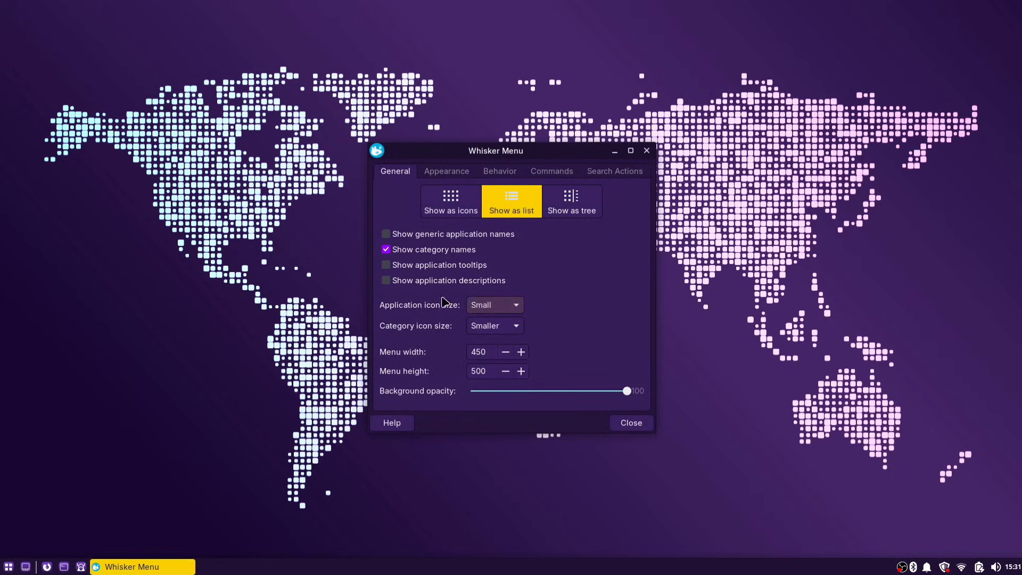
Step: Set the Whisker Menu's application icon size to Normal and its category icon size to Small
click(488, 308)
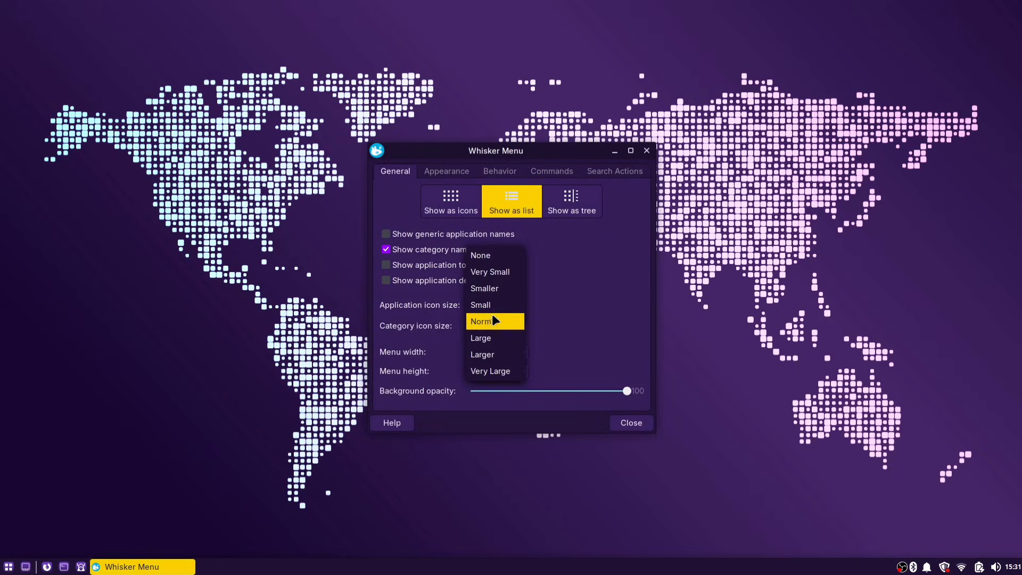
click(495, 321)
key(super)
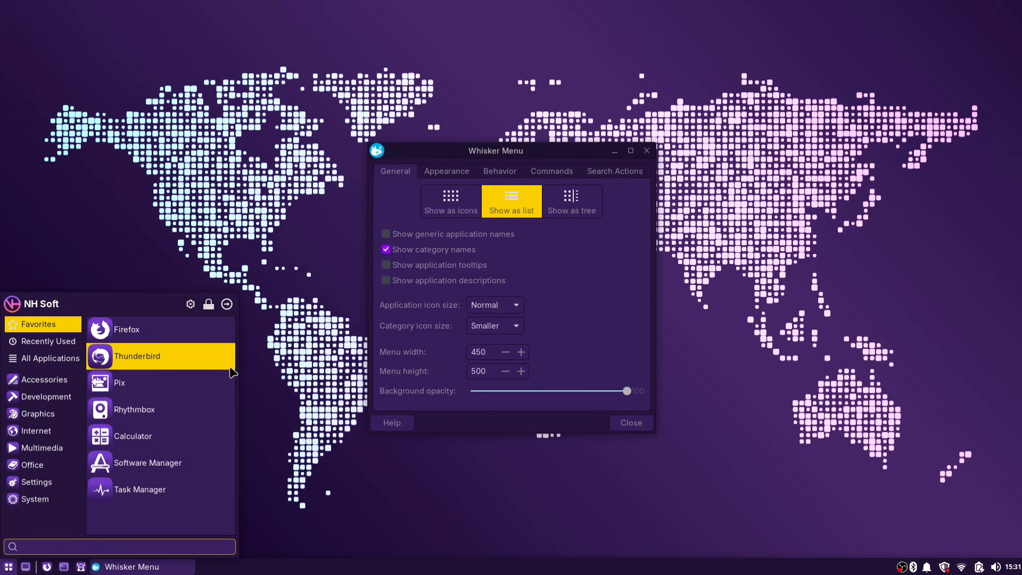
click(486, 324)
click(485, 324)
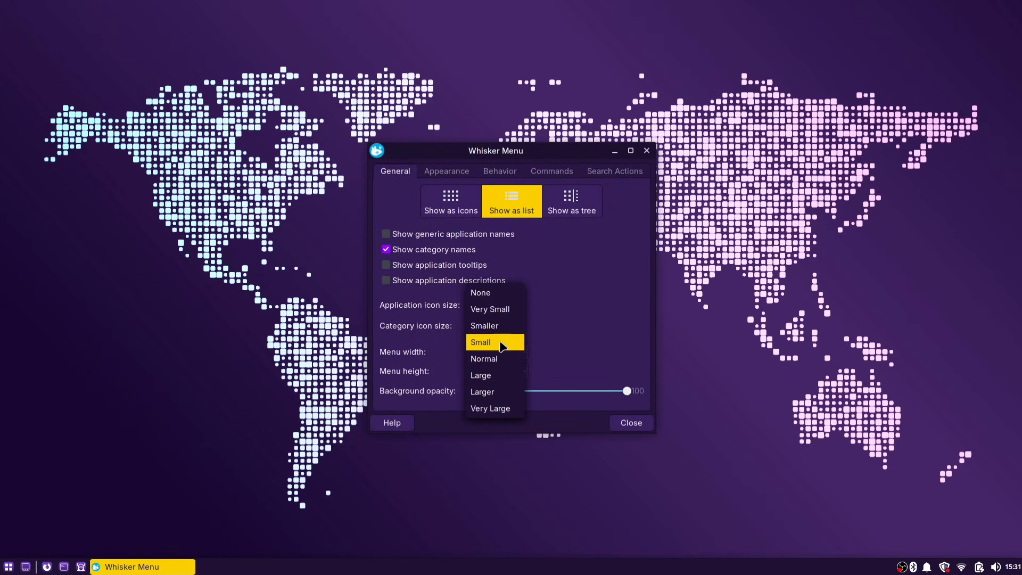
click(499, 342)
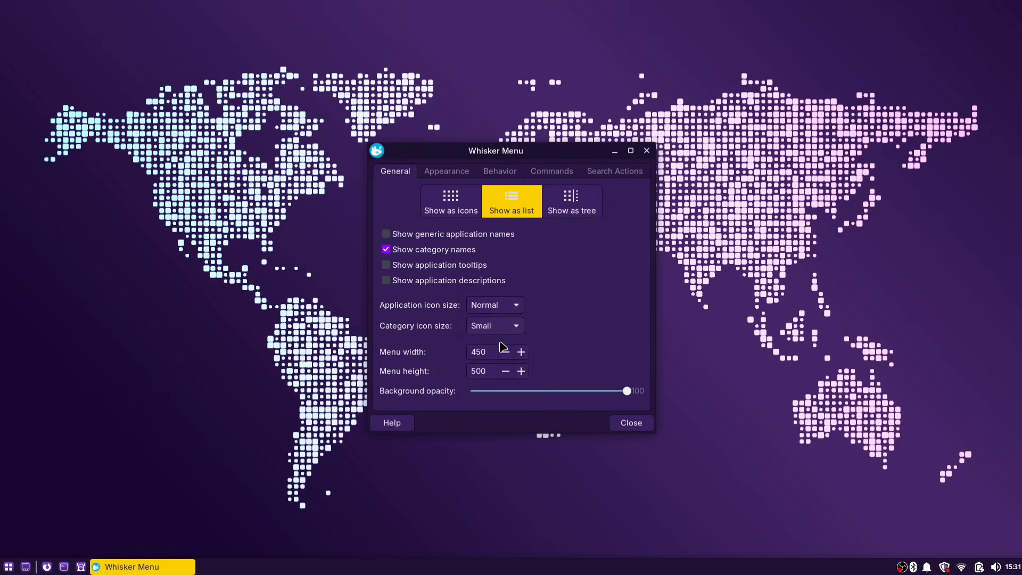
Step: Set the menu width to 490 and the menu height to 560, and check the resized menu's categories
click(482, 367)
click(487, 352)
drag(517, 154, 757, 143)
key(super)
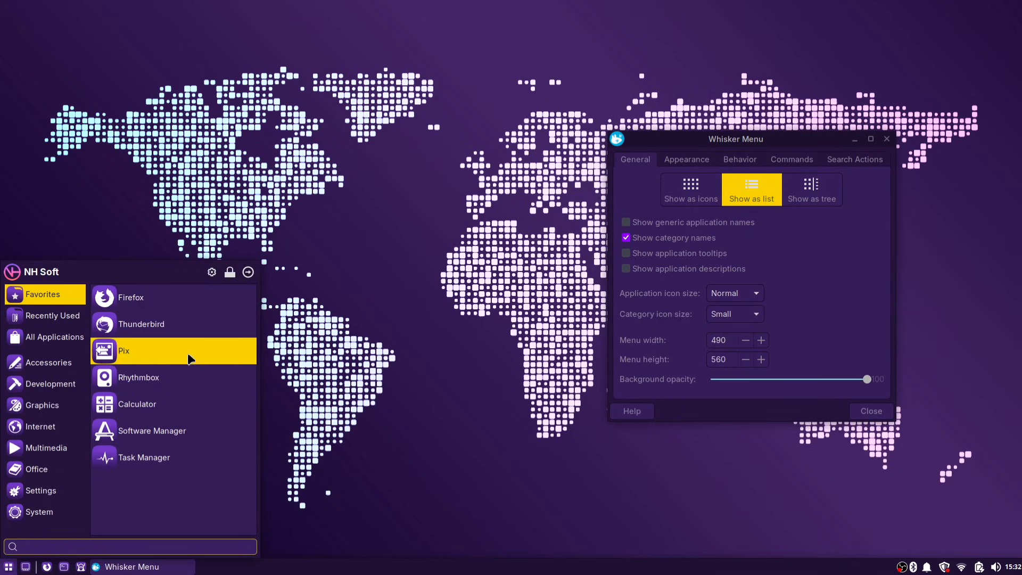
click(48, 315)
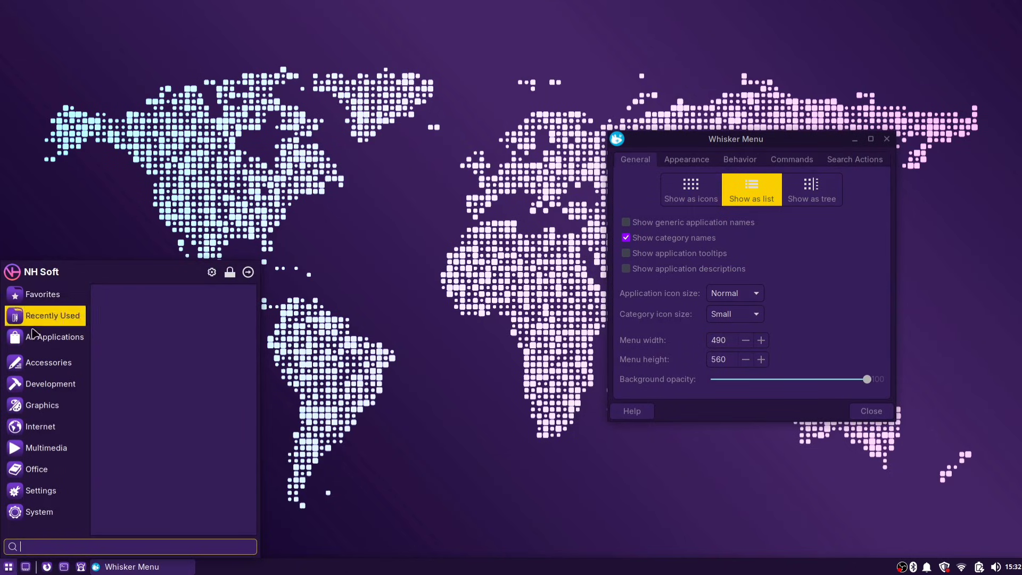
click(53, 336)
click(49, 362)
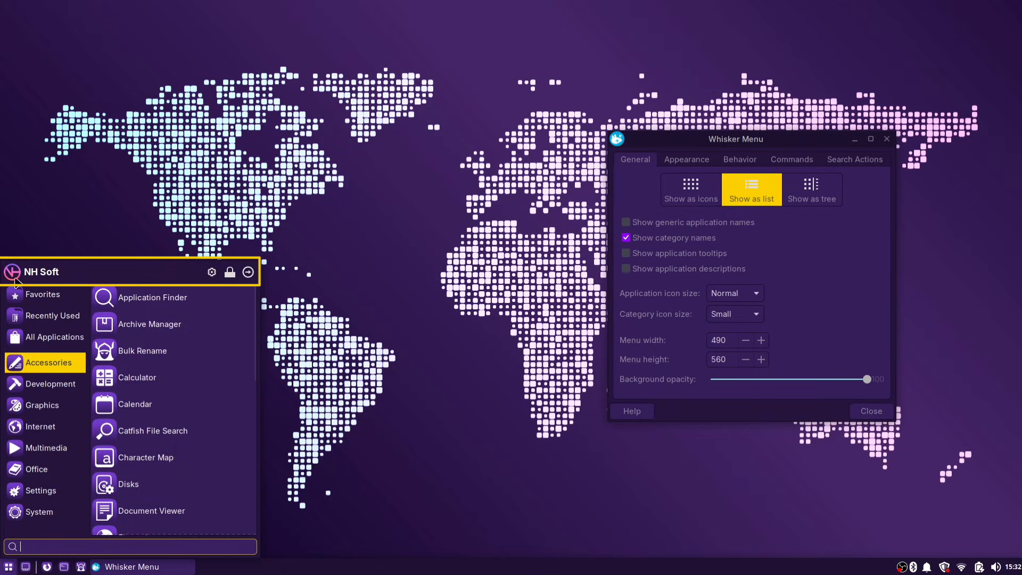
click(842, 262)
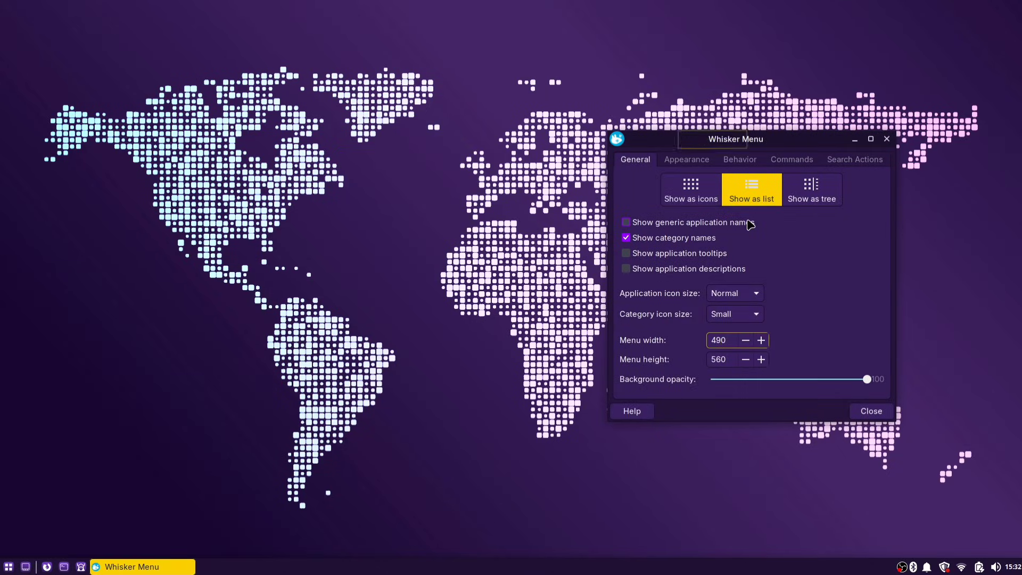
click(680, 159)
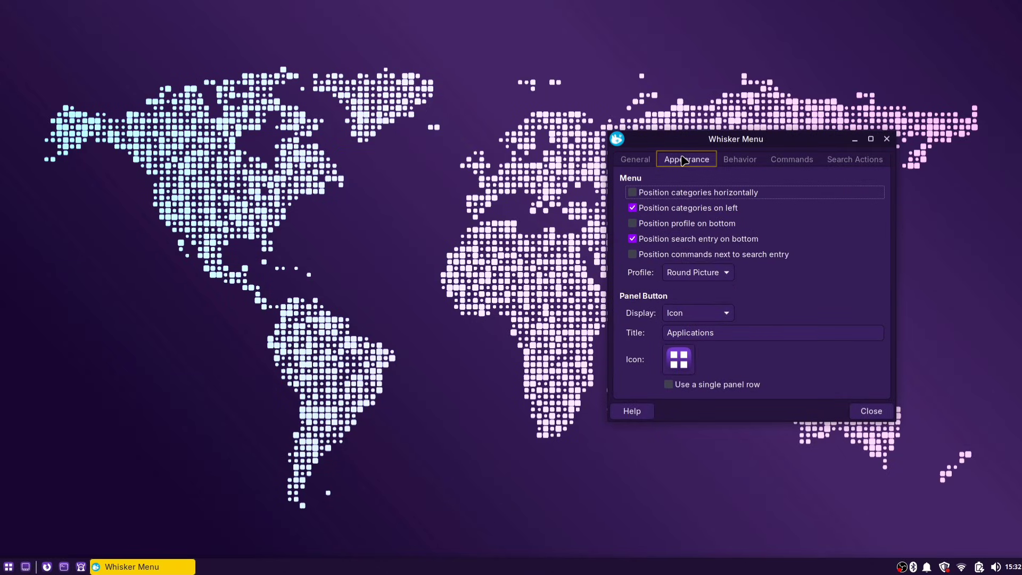
click(692, 272)
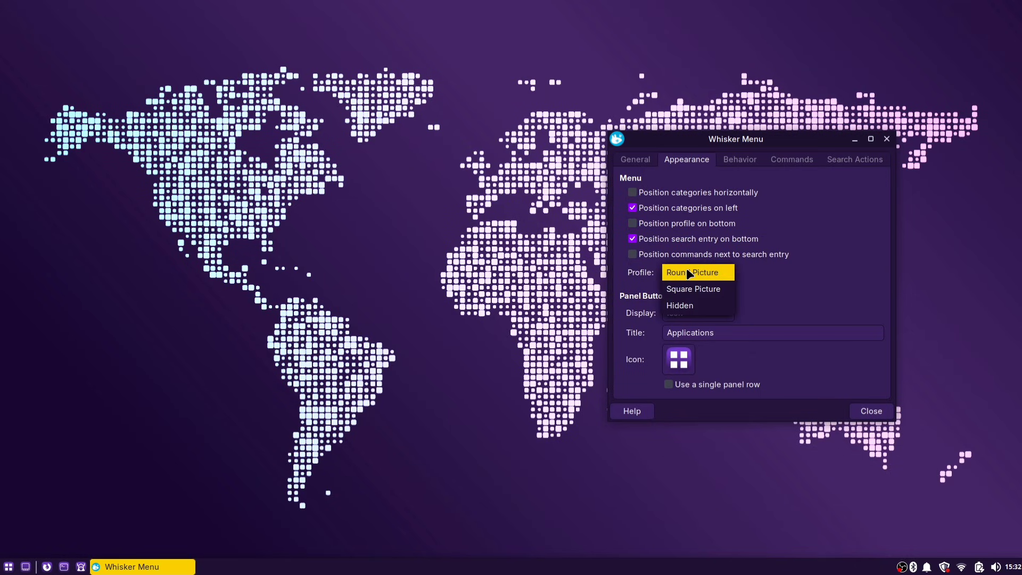
click(684, 308)
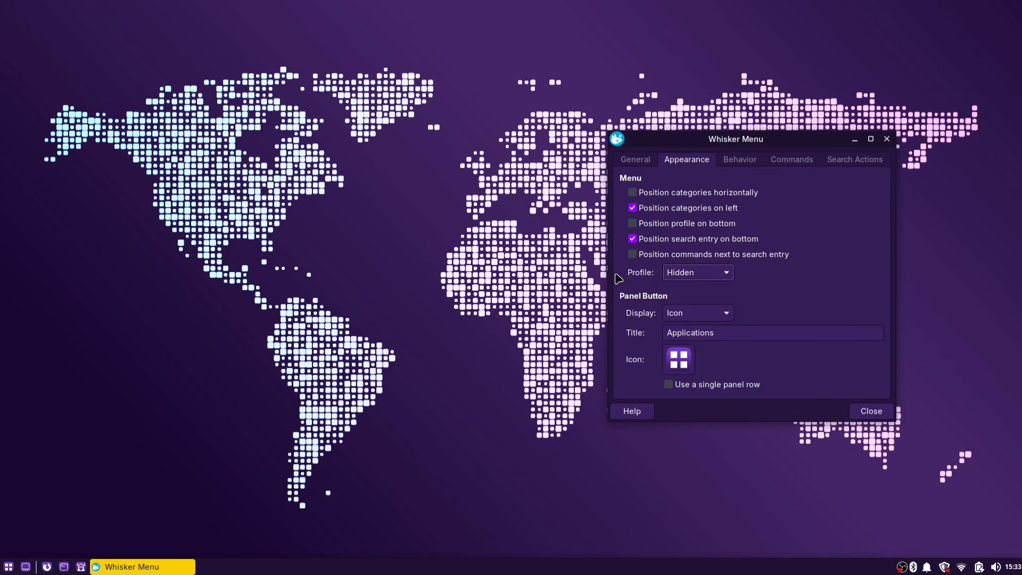
key(super)
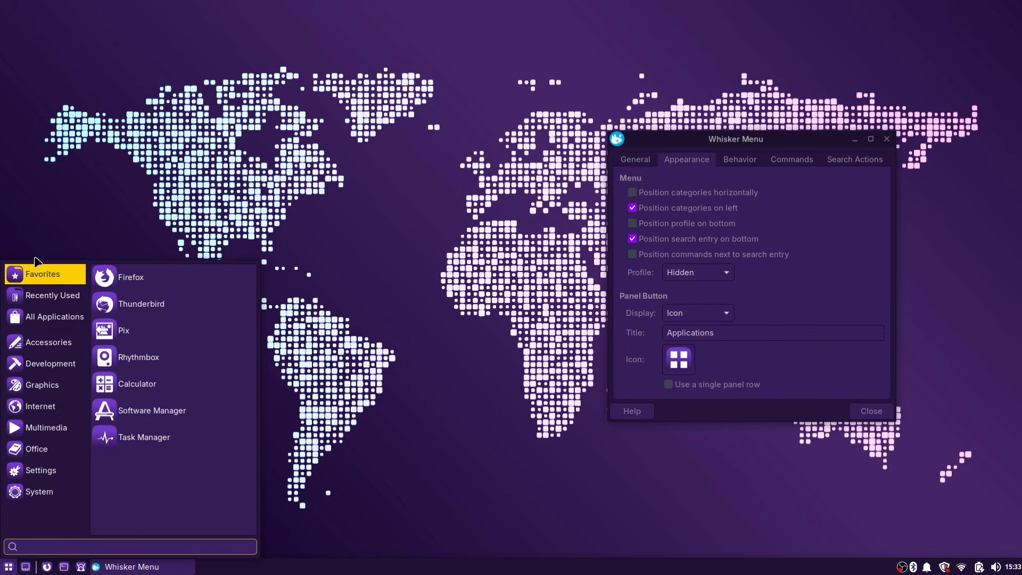
click(48, 343)
click(48, 316)
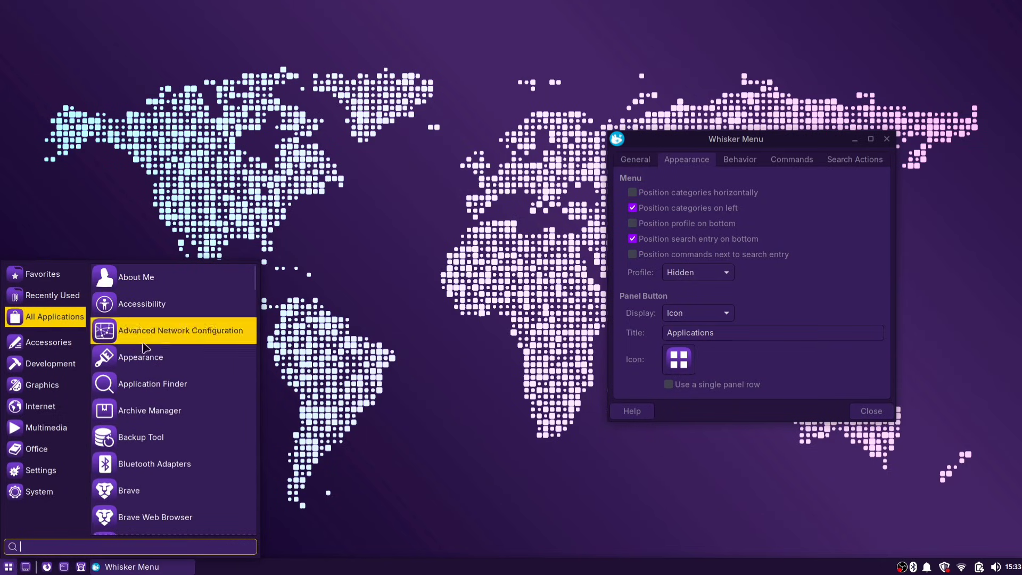
scroll(166, 415, down, 5)
scroll(166, 415, down, 3)
scroll(166, 415, up, 8)
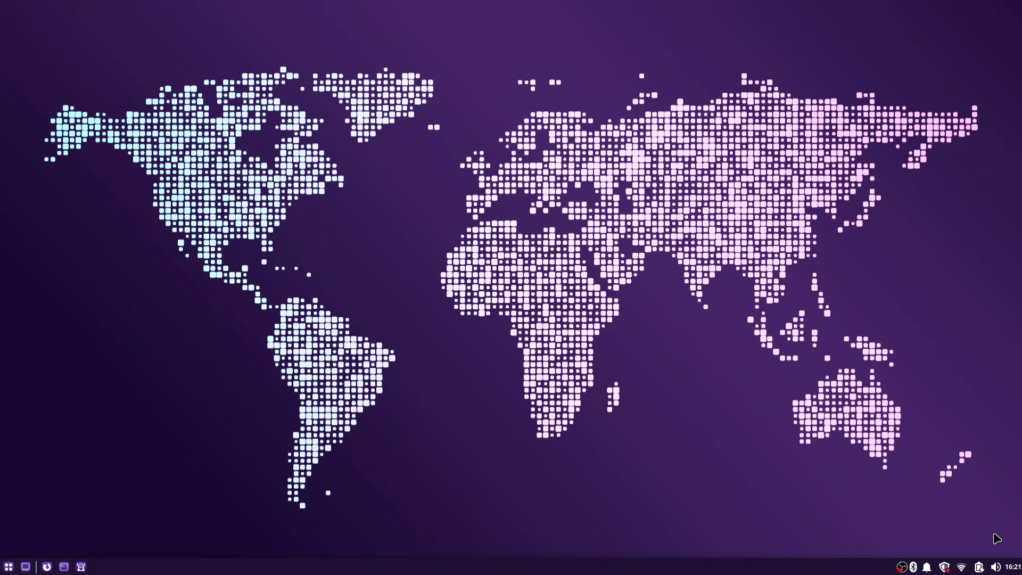
Step: Give the panel clock the custom time format "%I:%M %p %b %d, %Y"
right_click(1013, 570)
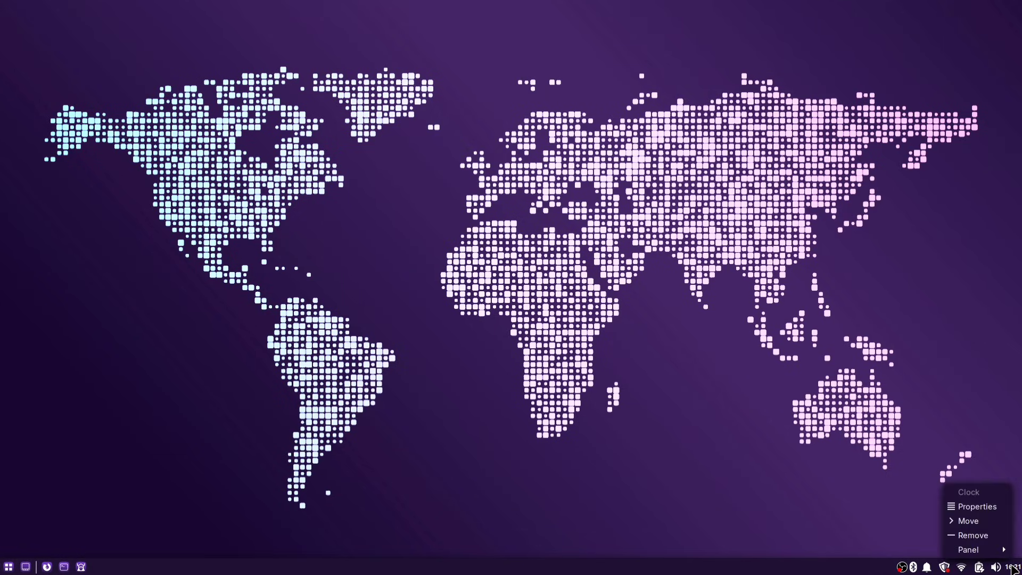
click(983, 507)
click(505, 400)
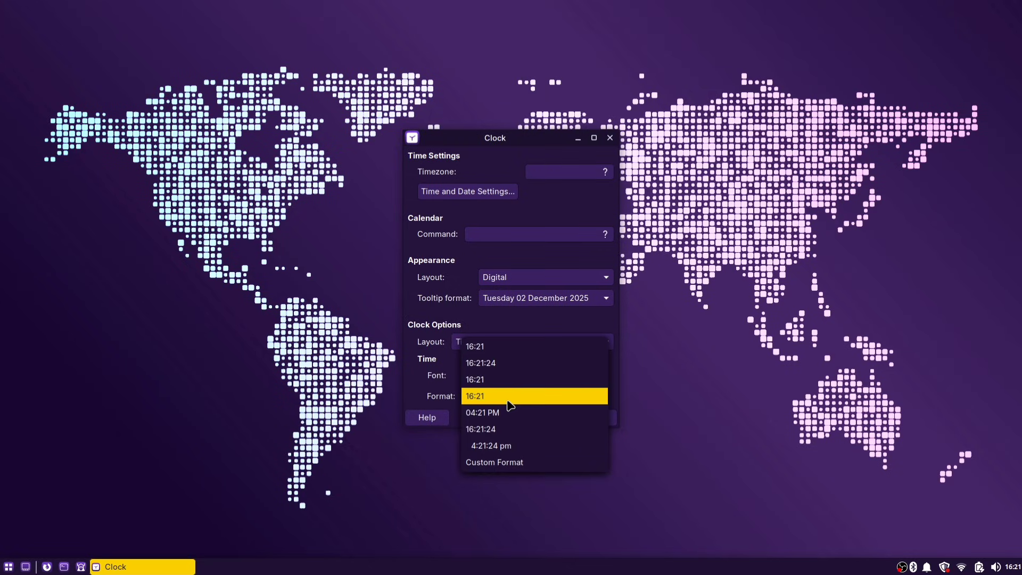
click(505, 463)
drag(479, 417, 435, 419)
text(%I:%M %p %b %d, %Y)
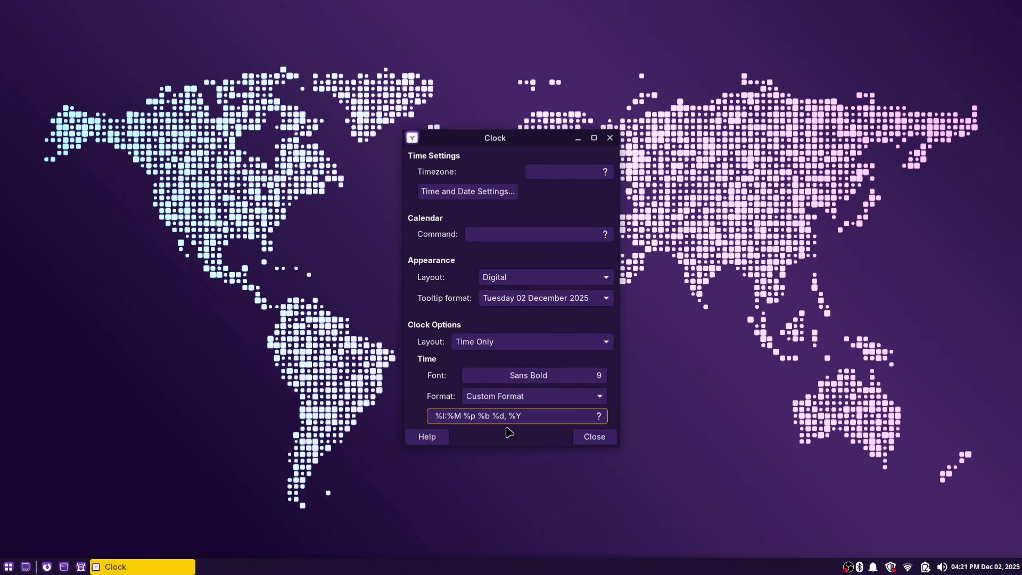
key(Home)
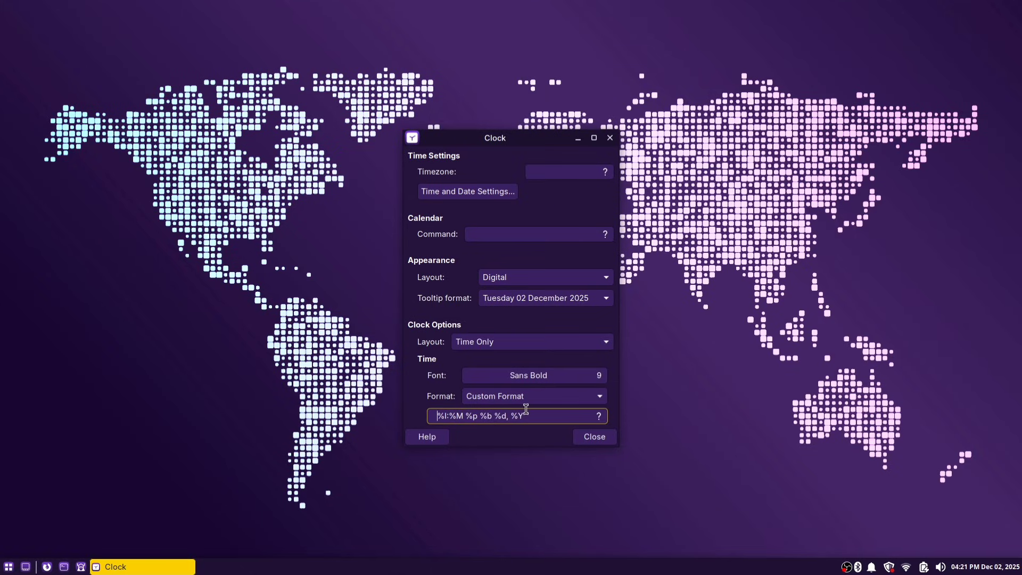
Step: Look up the format symbols under Label and Tooltip Markup in the clock's online help, and close the help page
click(437, 438)
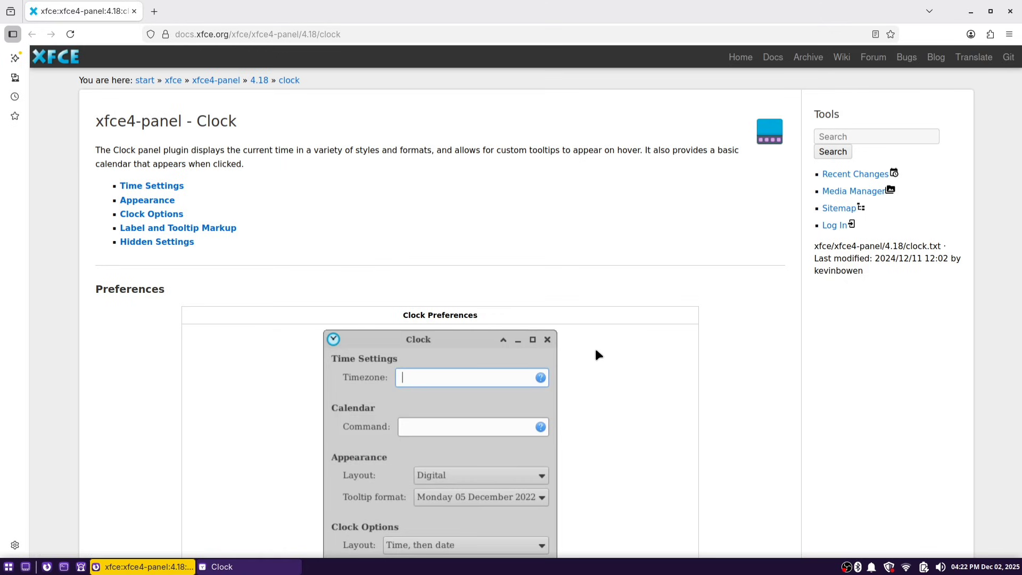
scroll(596, 351, down, 20)
scroll(595, 345, down, 3)
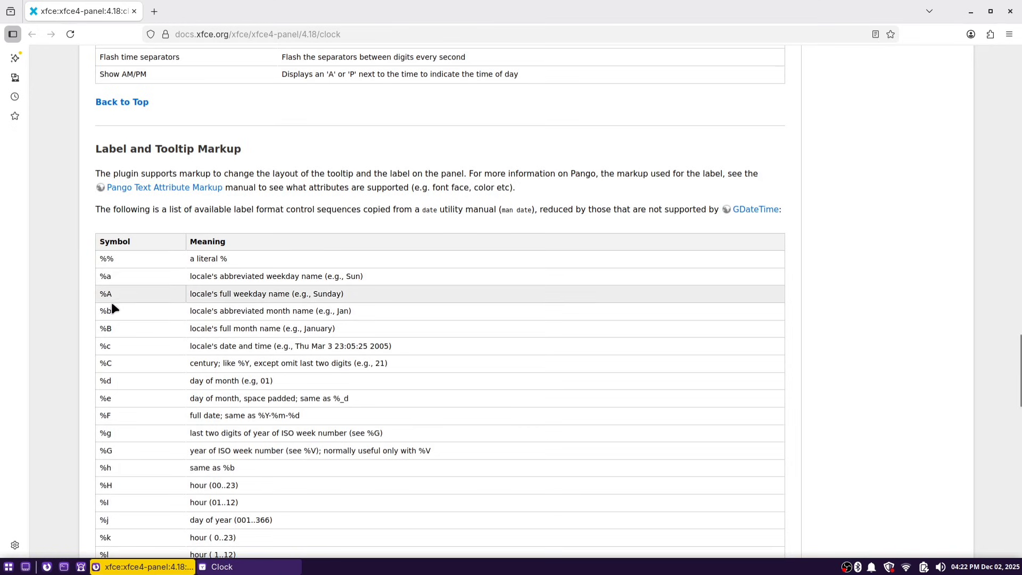
scroll(717, 177, up, 3)
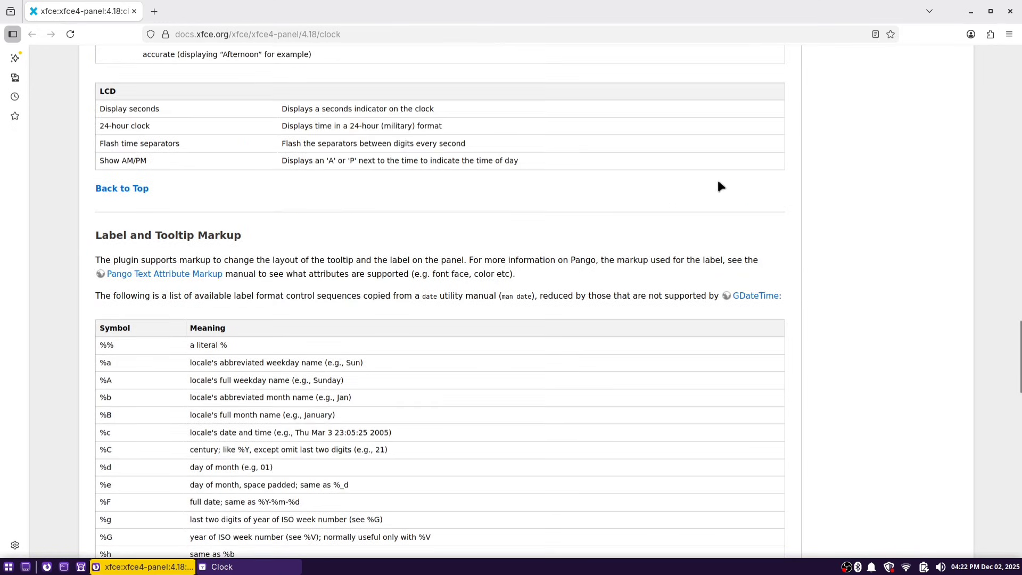
click(1011, 12)
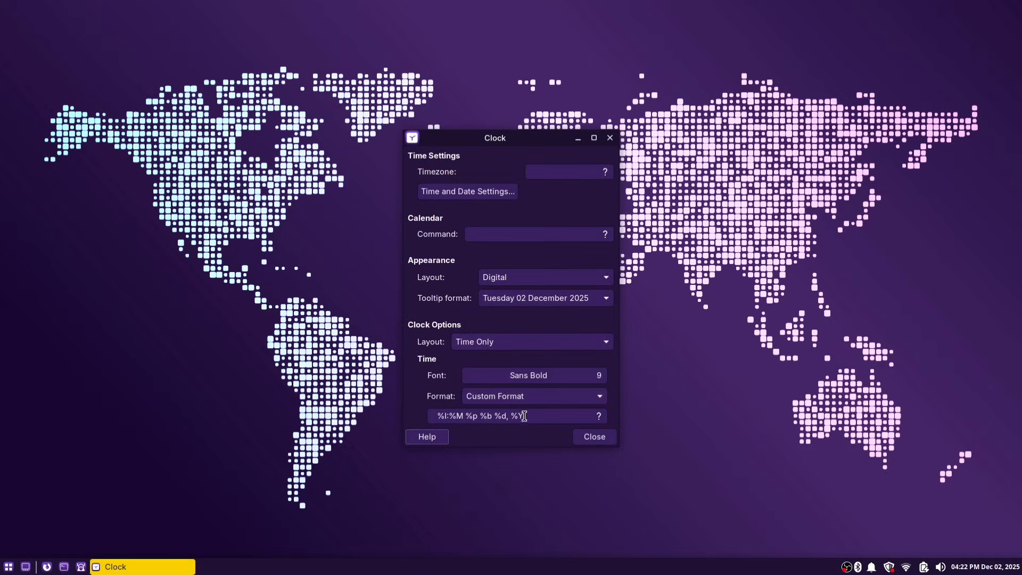
Step: Set the panel clock's font to Inter Regular at size 10 and close the clock settings
click(586, 380)
text(inter)
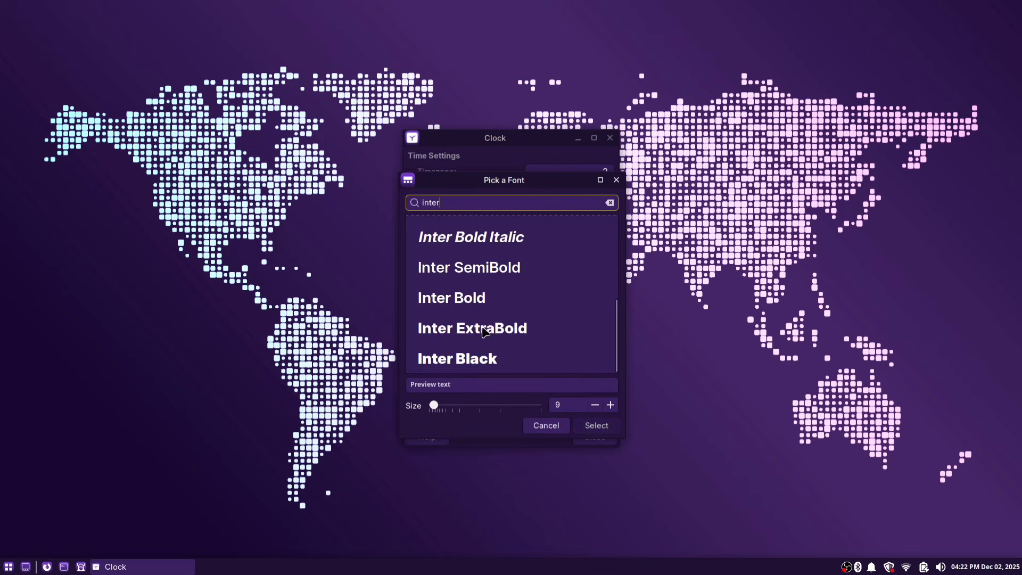
scroll(484, 332, up, 5)
click(481, 324)
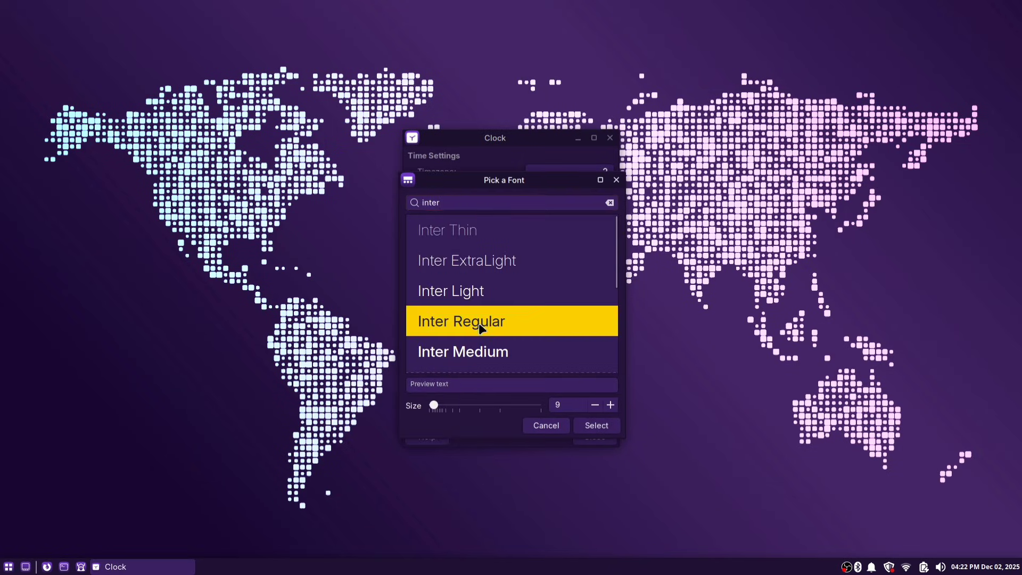
click(611, 405)
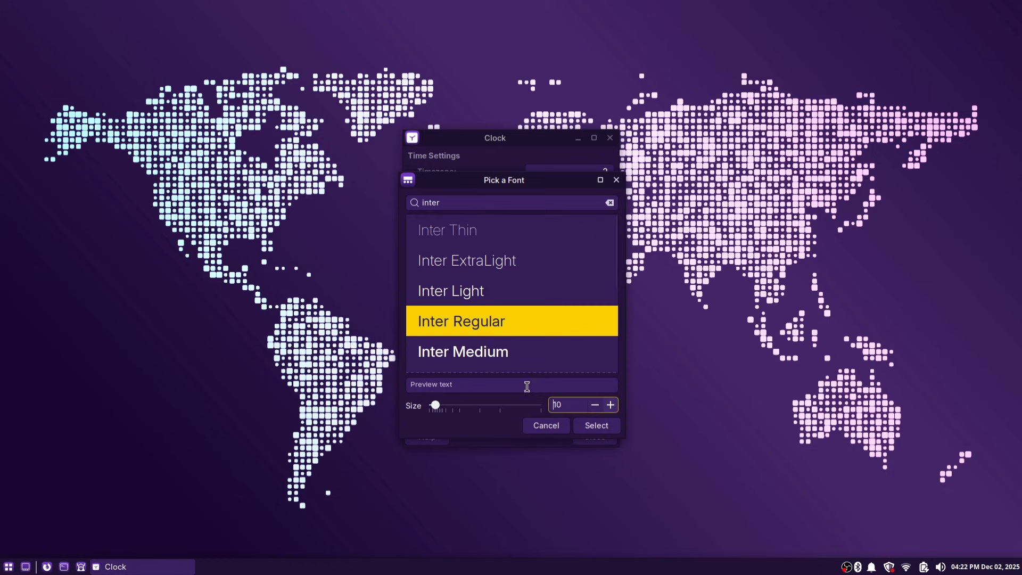
click(596, 426)
click(607, 433)
Step: Open the Panel preferences and add the Action Buttons item to Panel 1
key(super)
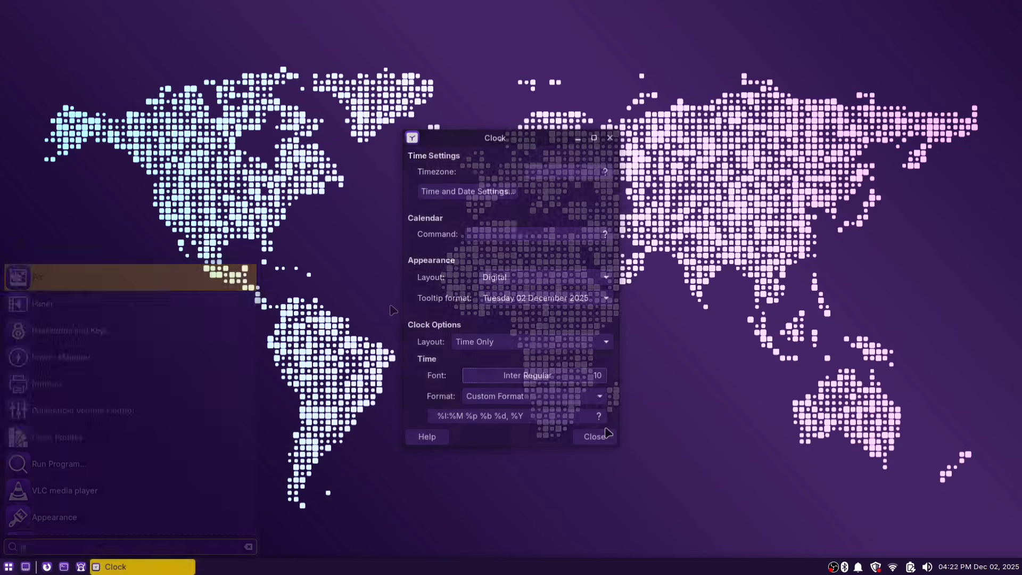
text(pa)
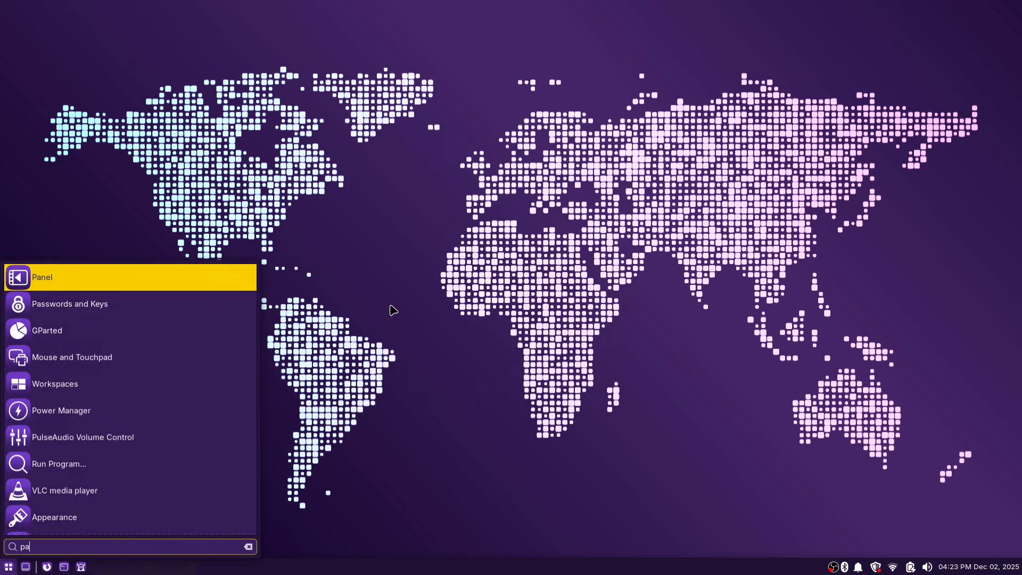
click(110, 275)
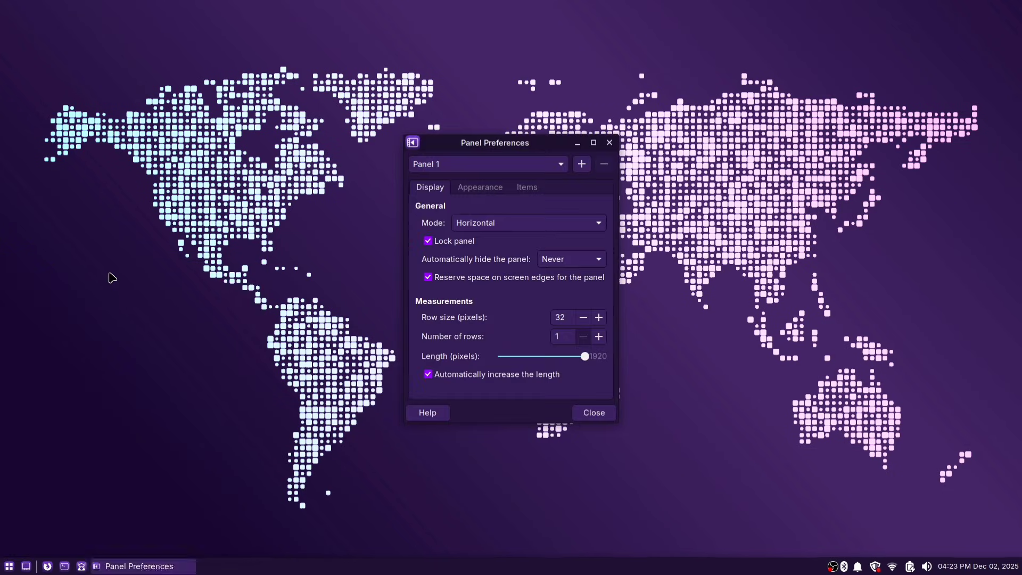
click(538, 187)
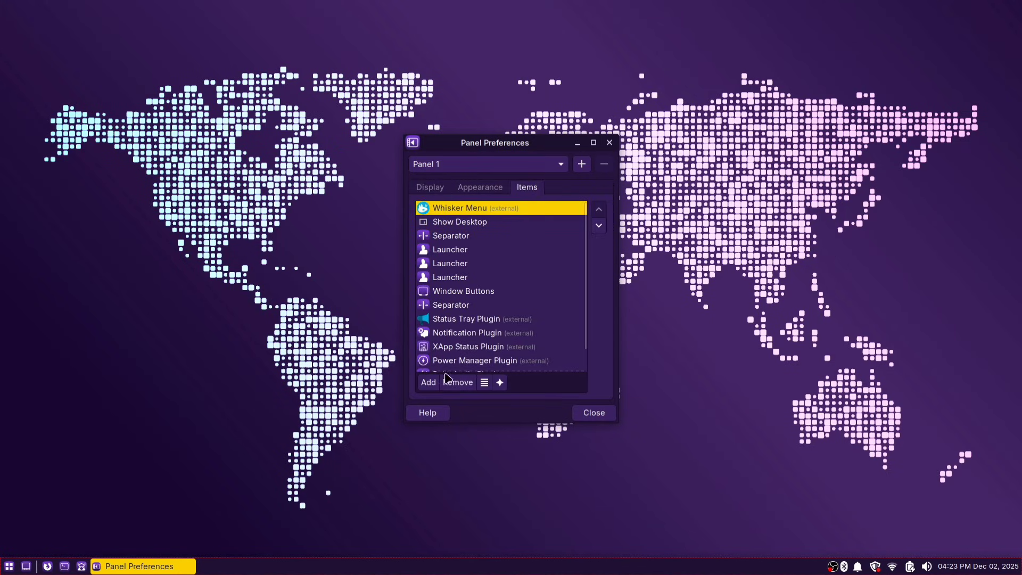
click(429, 382)
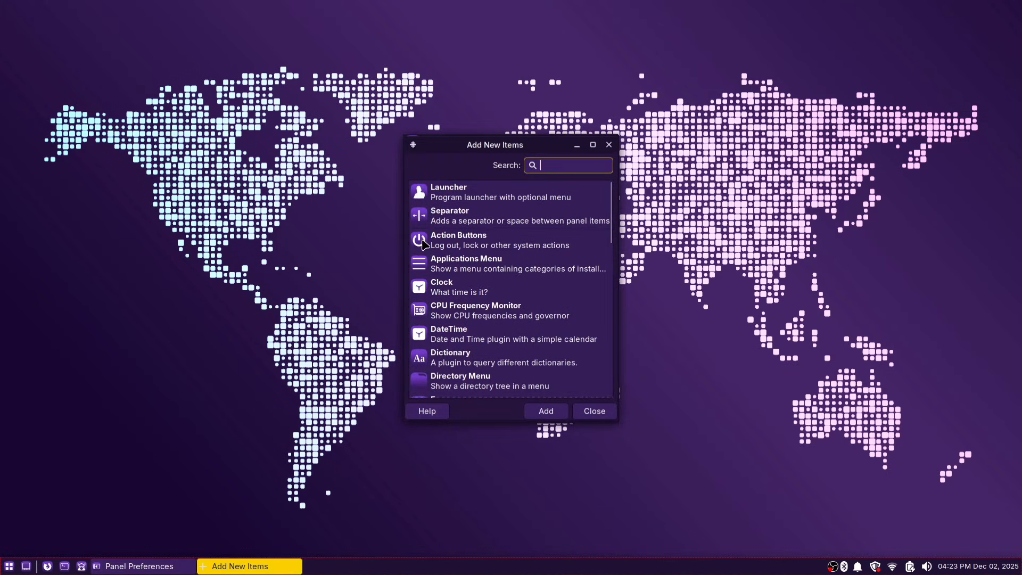
click(521, 248)
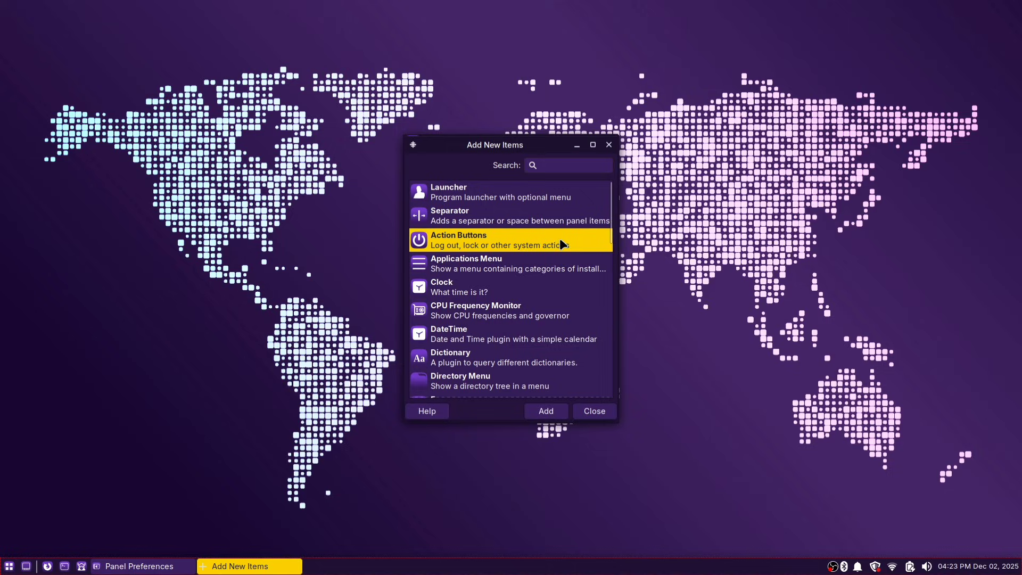
click(552, 412)
drag(471, 145, 182, 155)
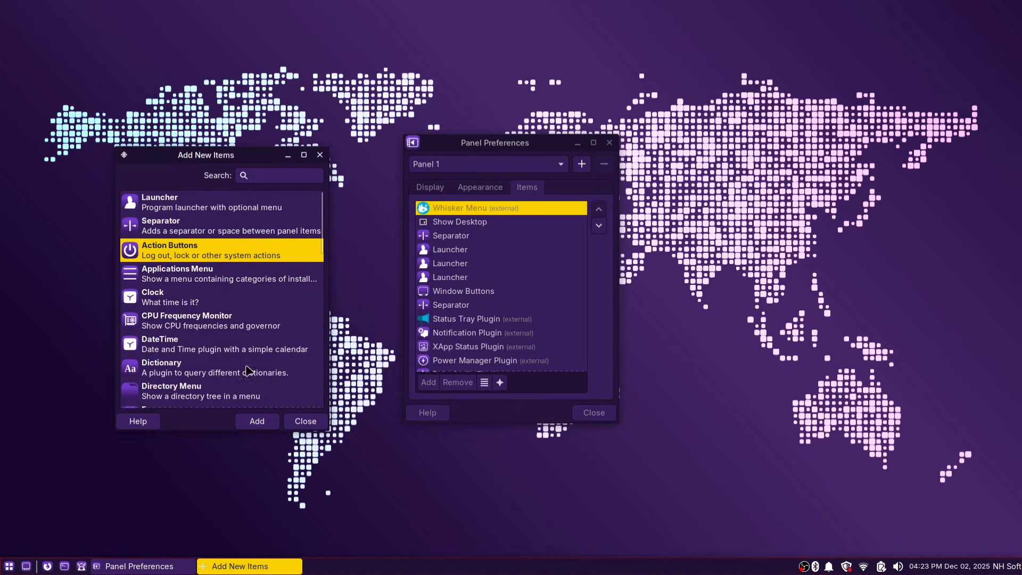
click(308, 421)
Step: Move Action Buttons directly below Show Desktop in the panel's item list and check its session menu
scroll(515, 289, down, 2)
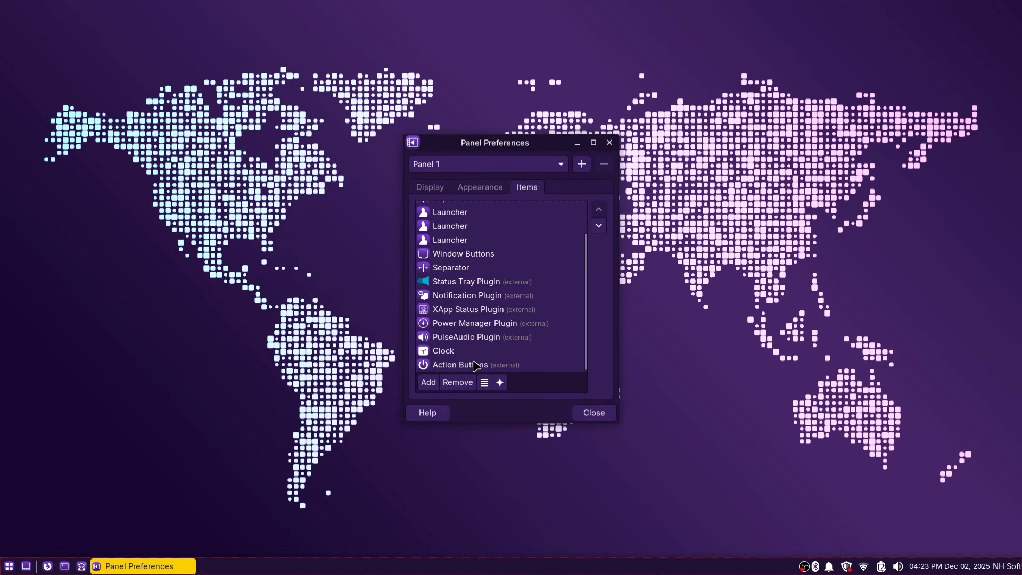
drag(464, 365, 468, 236)
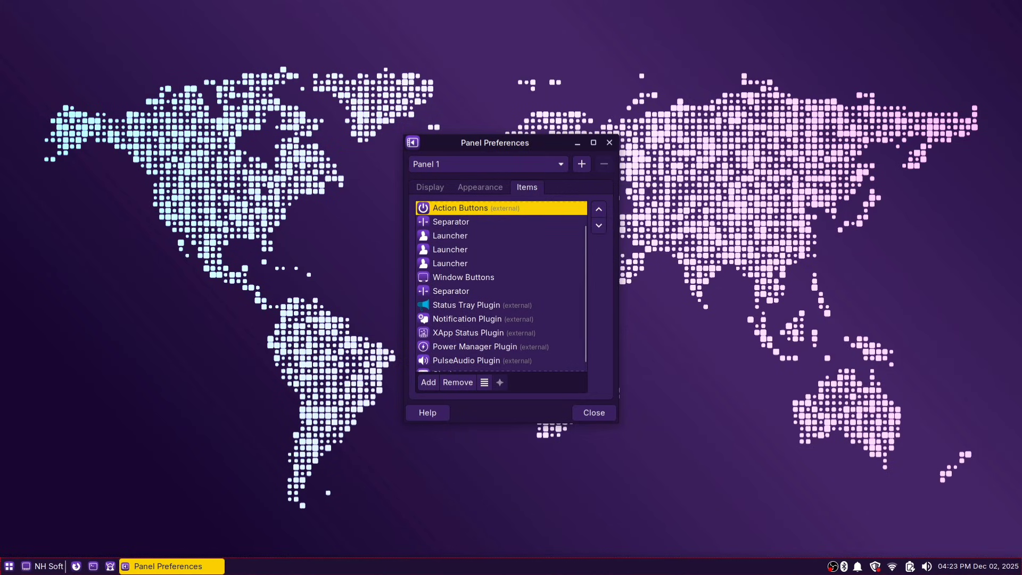
click(57, 566)
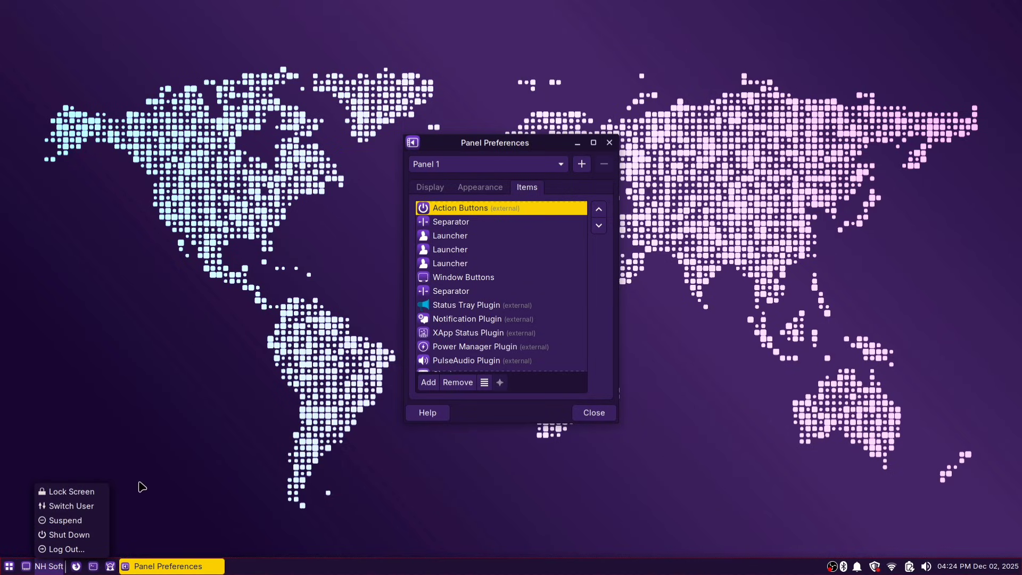
click(250, 449)
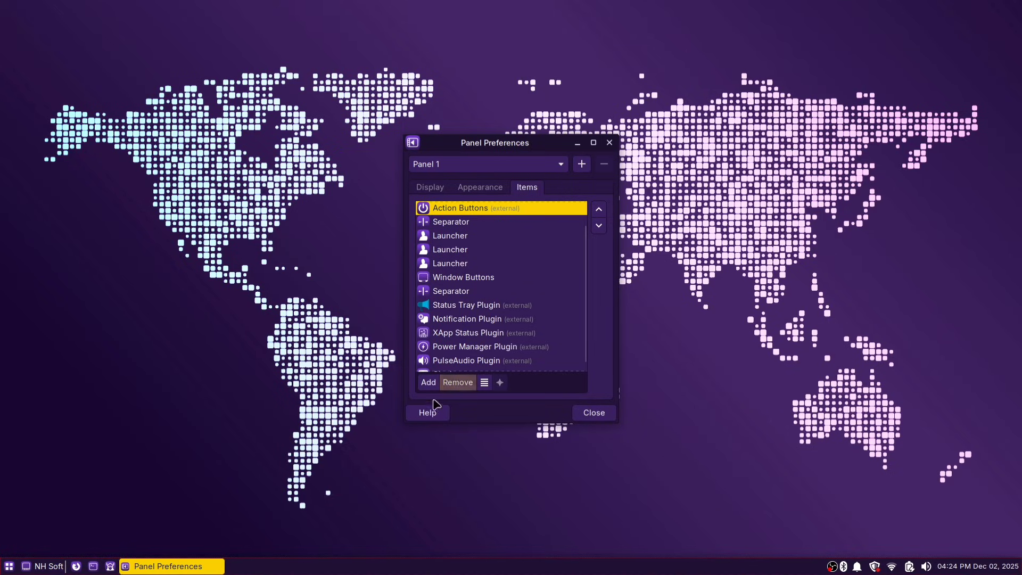
Step: Make the Restart action visible in the Action Buttons properties and check the session menu on the panel
scroll(467, 236, up, 1)
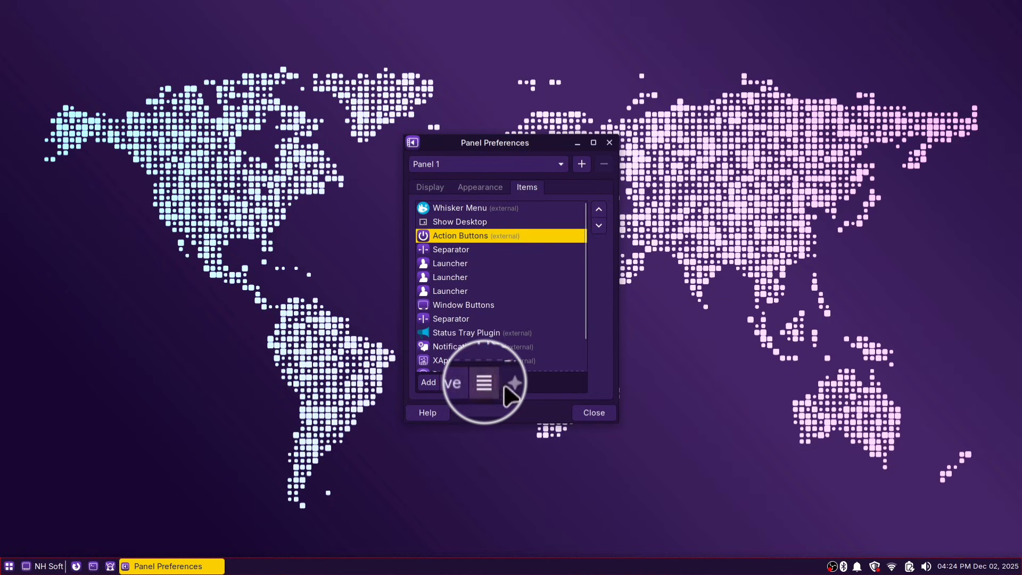
click(485, 382)
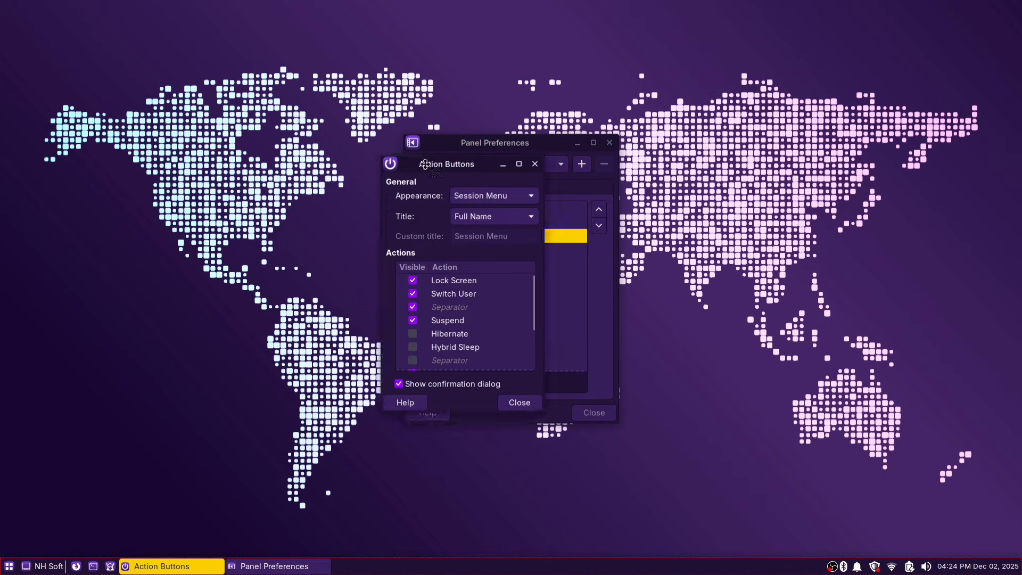
scroll(266, 290, down, 4)
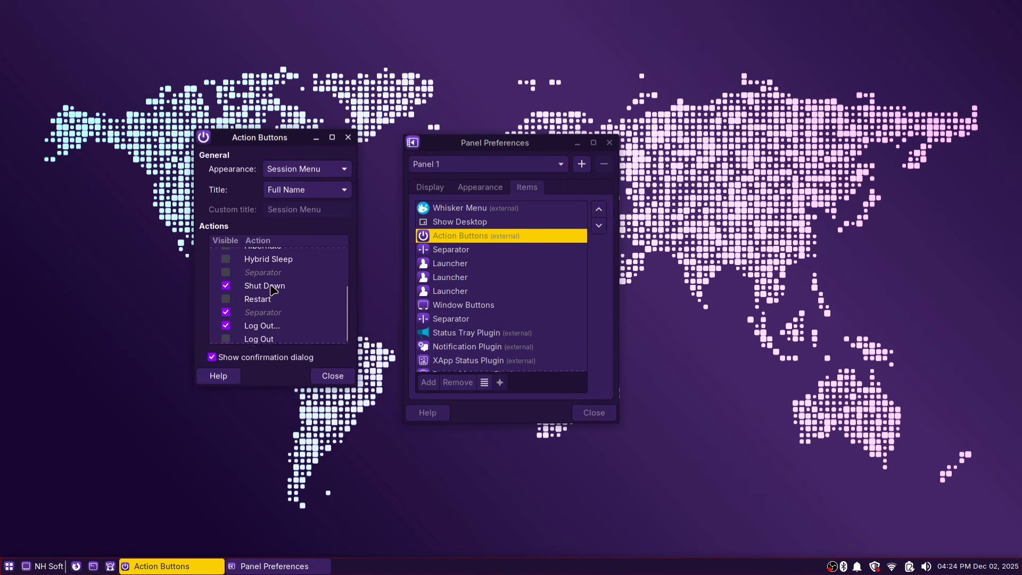
click(225, 298)
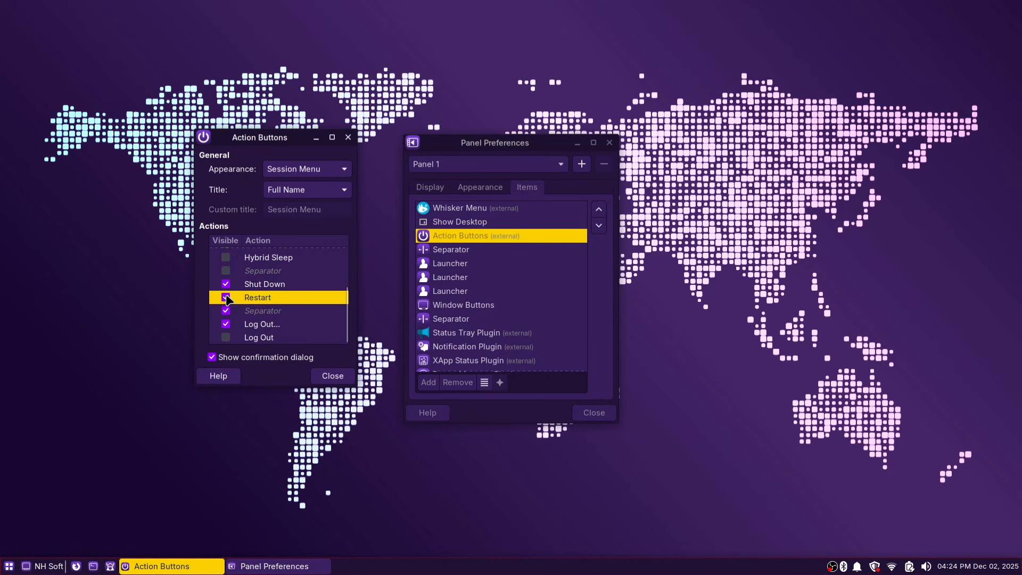
click(48, 566)
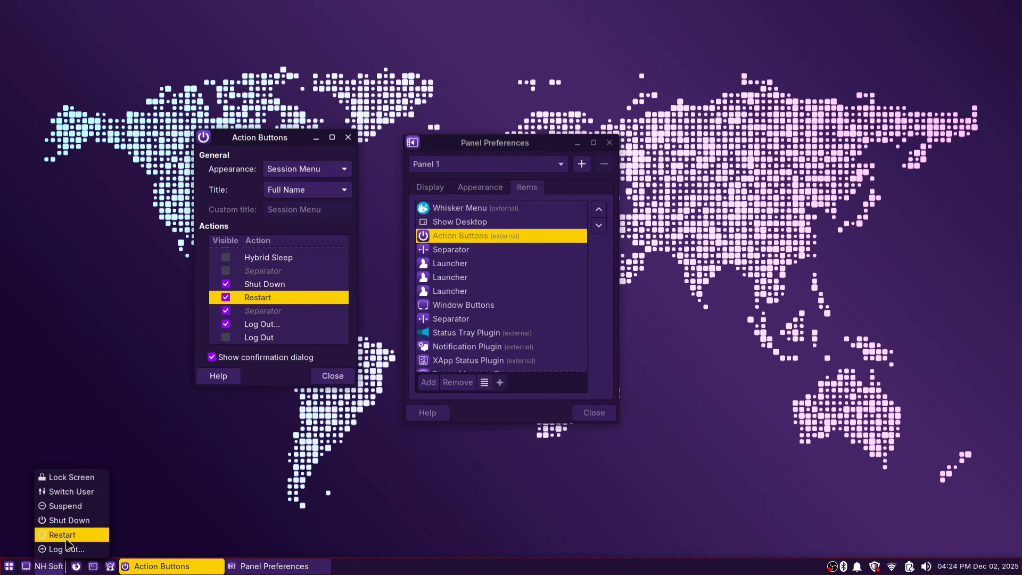
click(131, 356)
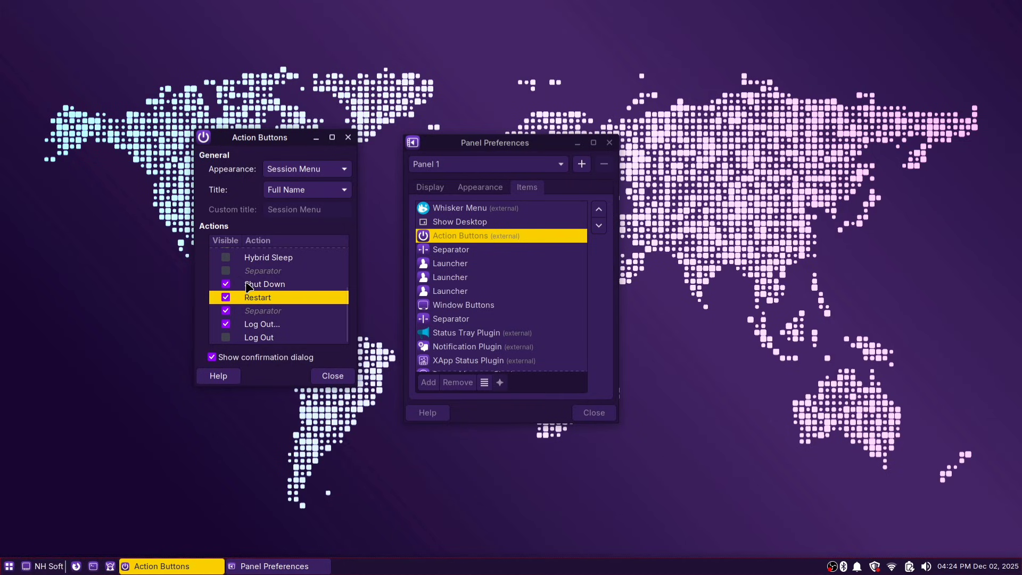
Step: Try the Action Buttons appearance for the panel item and set it back to Session Menu
scroll(245, 283, up, 4)
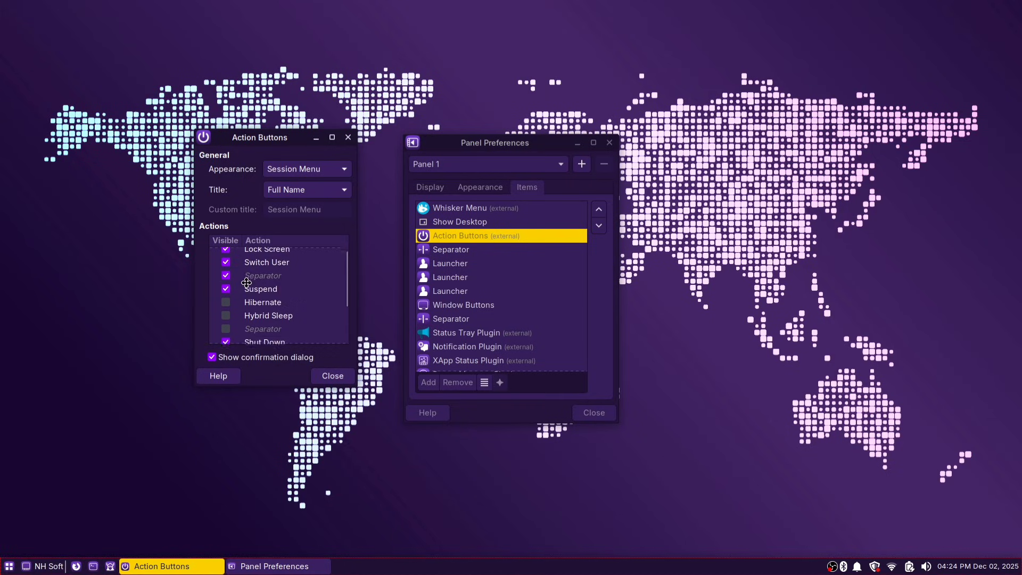
click(296, 165)
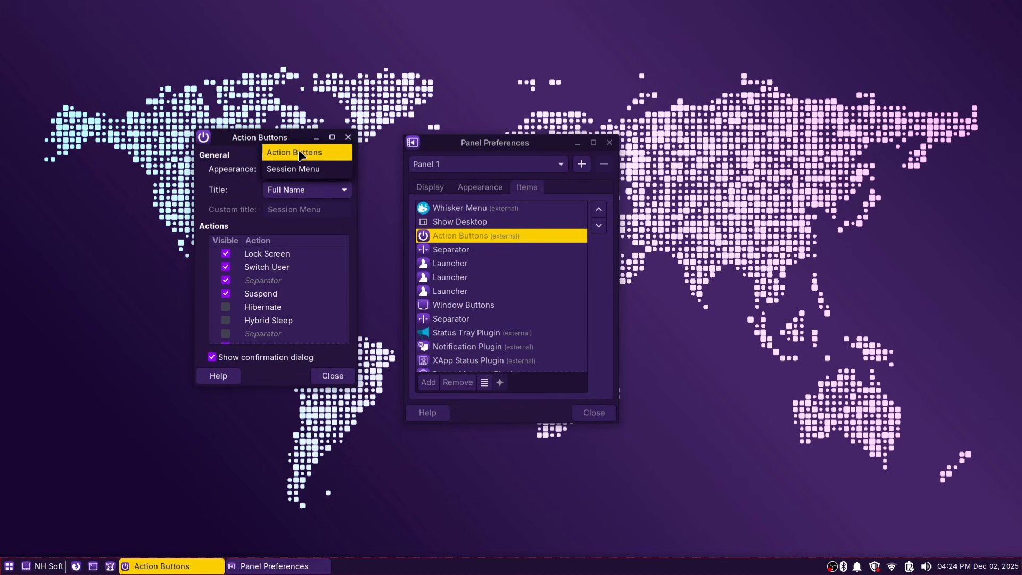
click(299, 153)
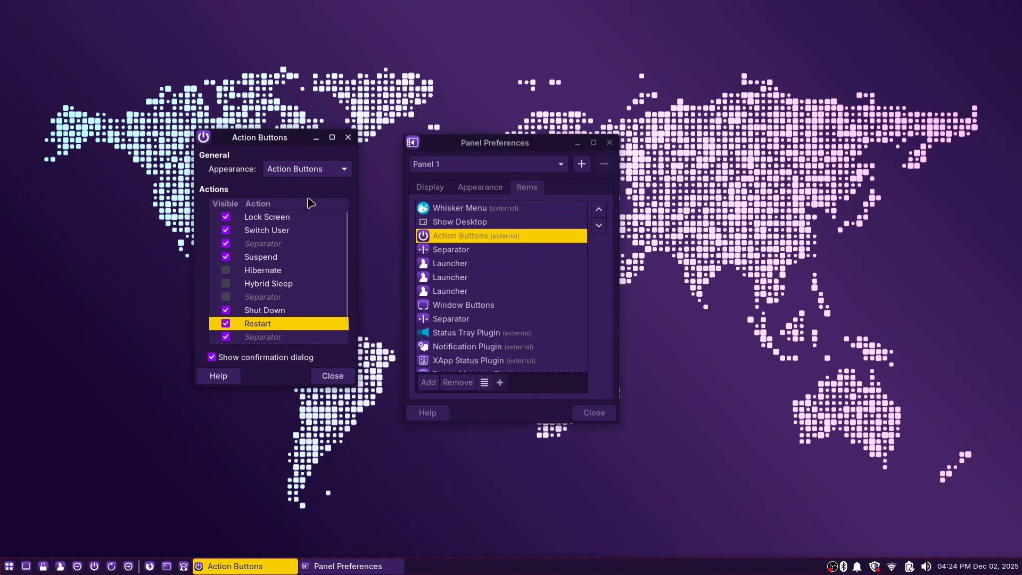
click(326, 168)
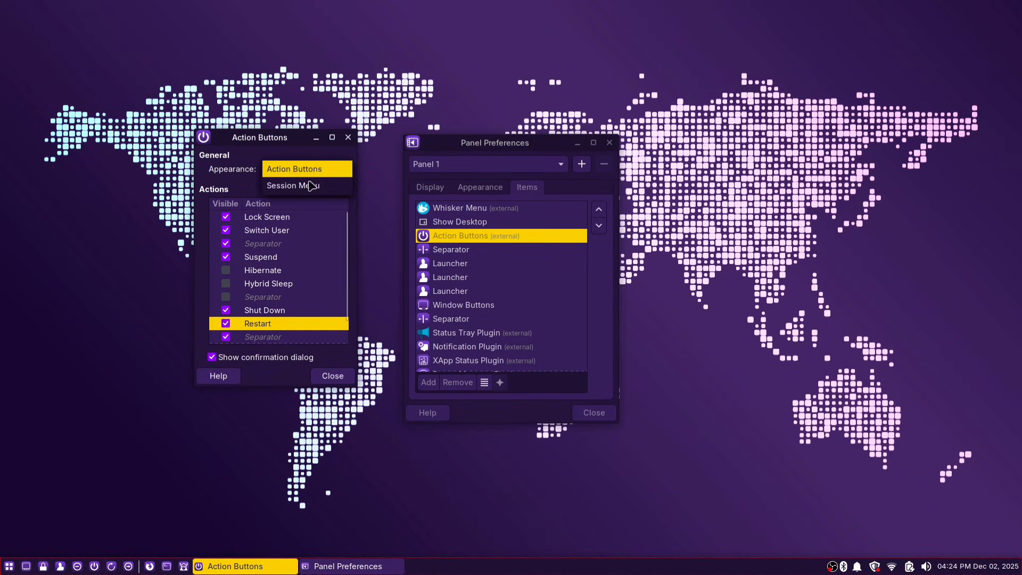
click(323, 190)
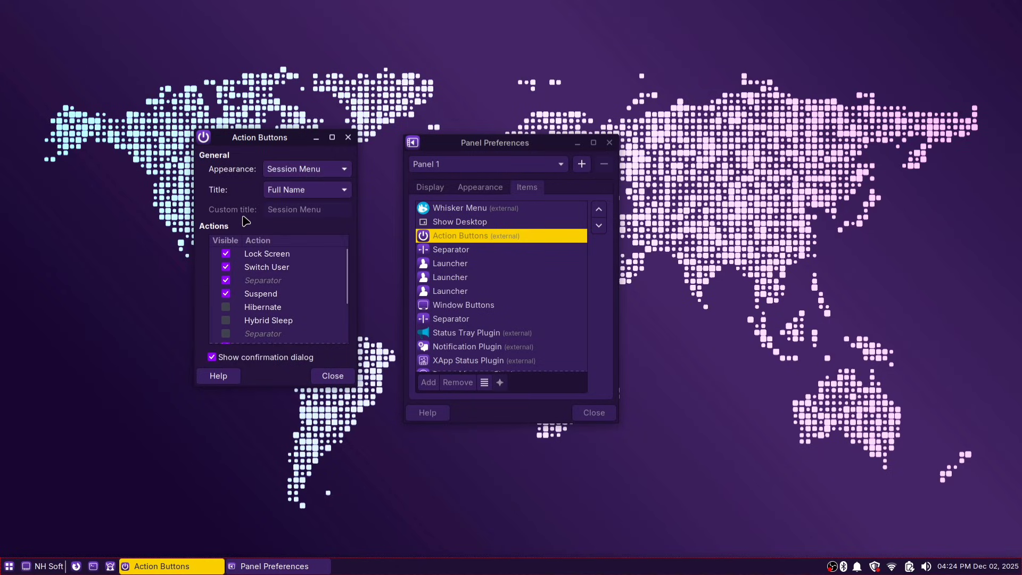
Step: Switch the session menu's title to Custom and enter "Power" as the custom title
click(288, 190)
click(306, 227)
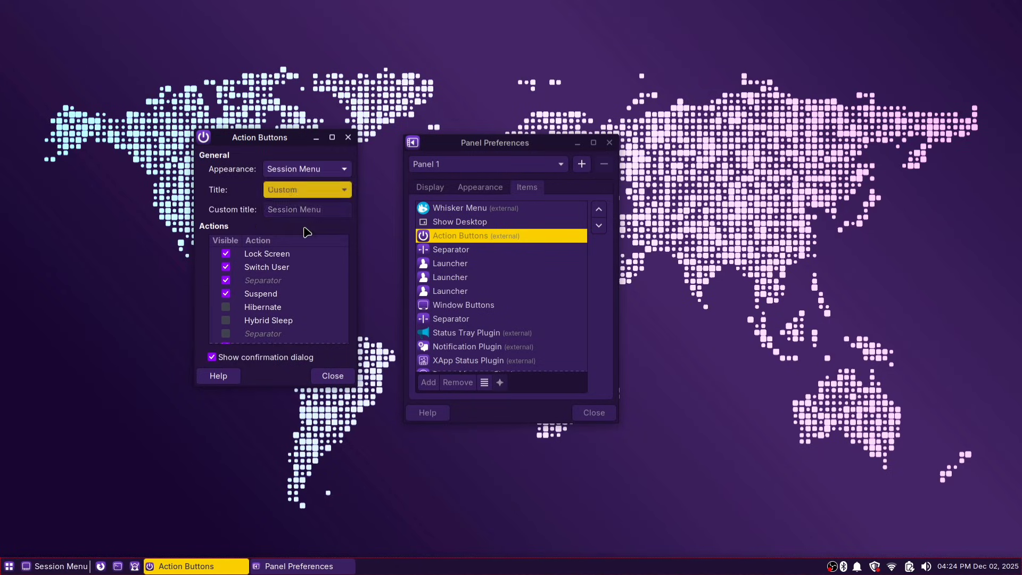
key(Tab)
text(Power)
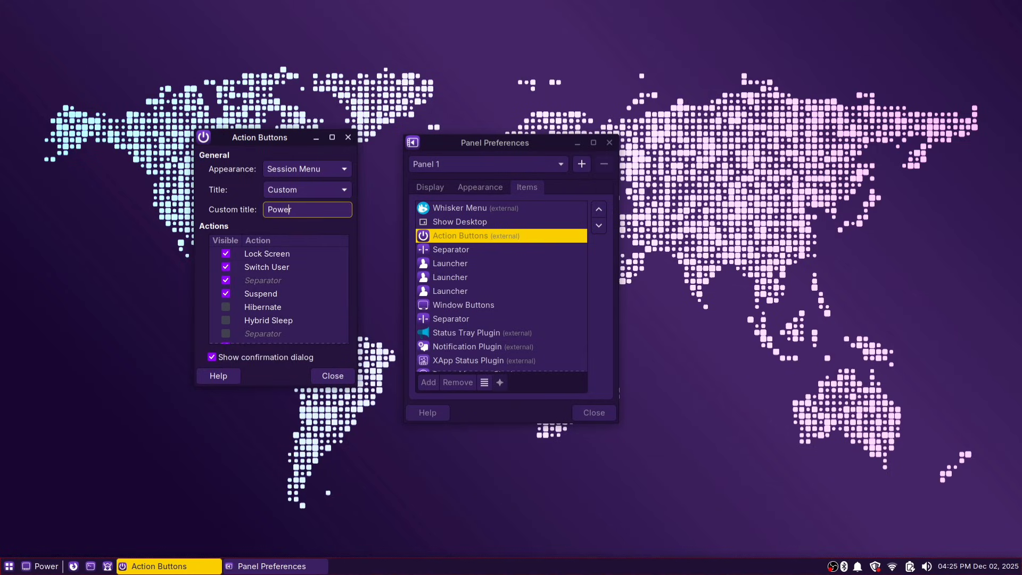
Step: Insert a space before "Power" in the session menu's custom title and check the Log Out dialog from the panel
key(Home)
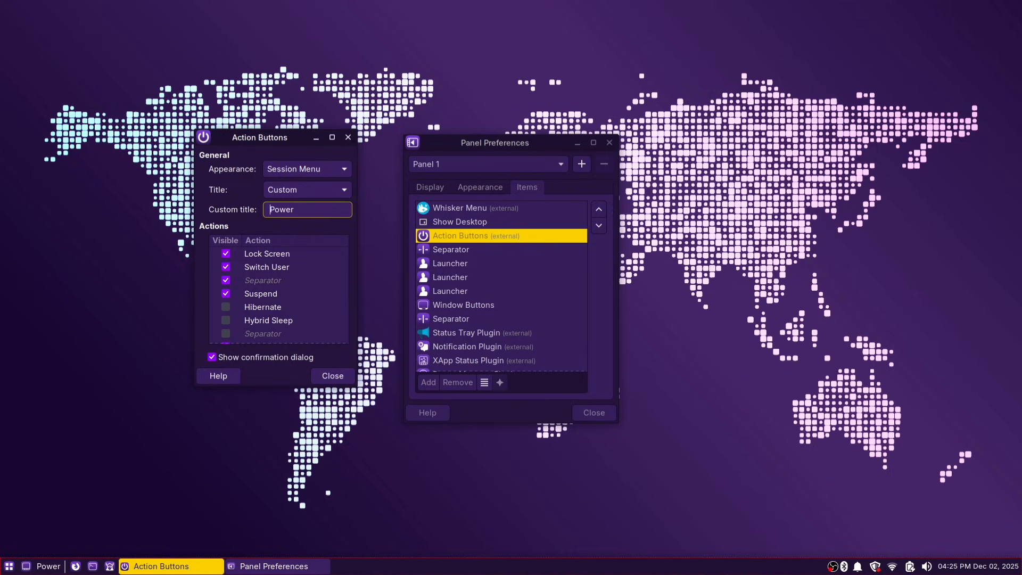
click(48, 565)
click(73, 548)
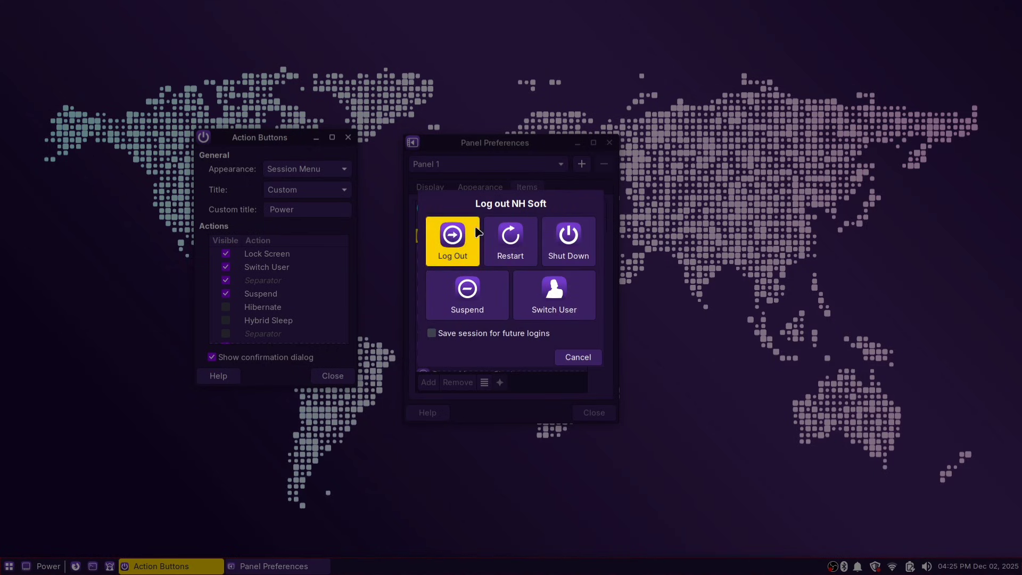
click(573, 359)
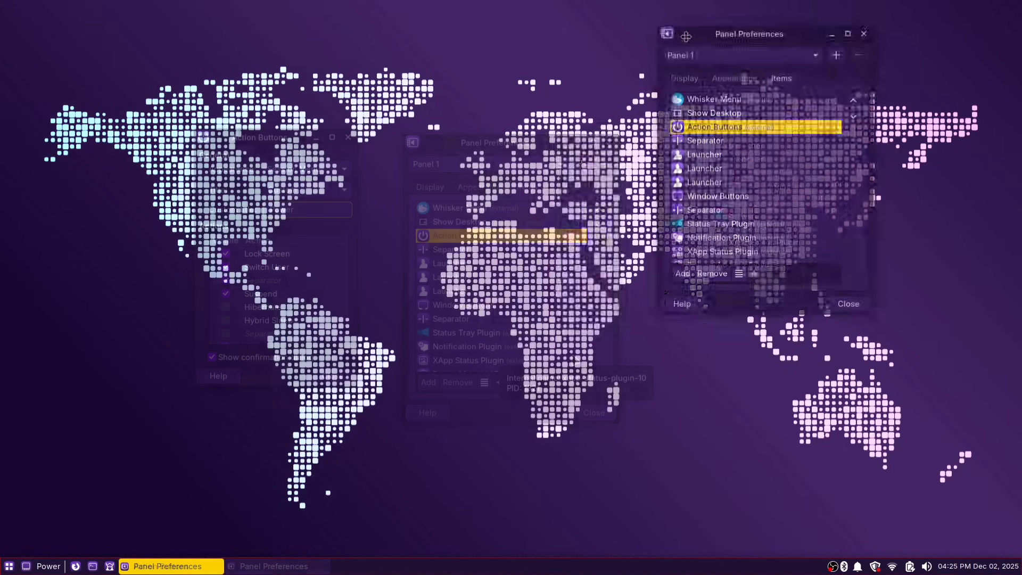
Step: Add a Workspace Switcher to Panel 1 and place it directly above the three launchers
drag(687, 35, 502, 71)
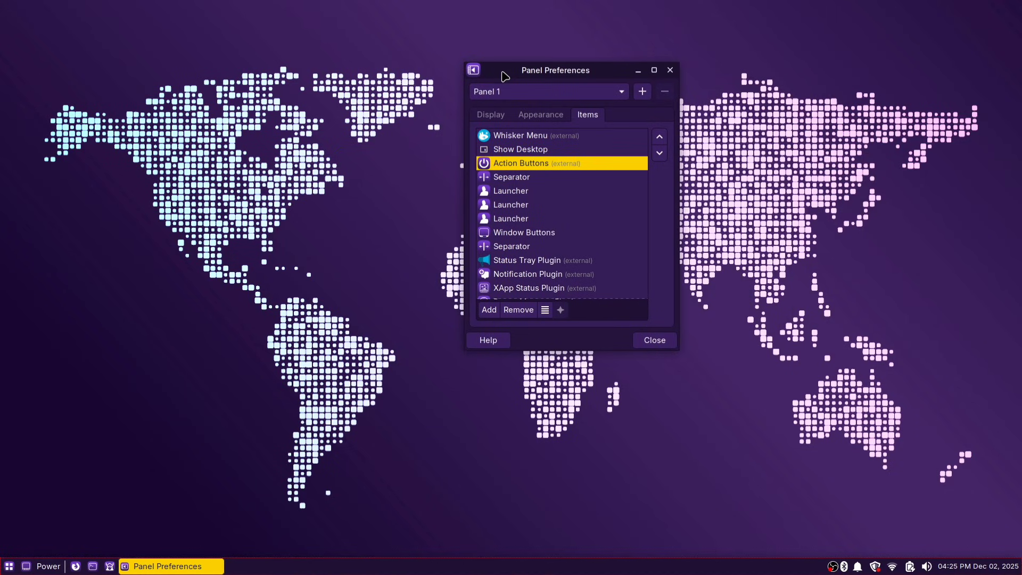
click(489, 311)
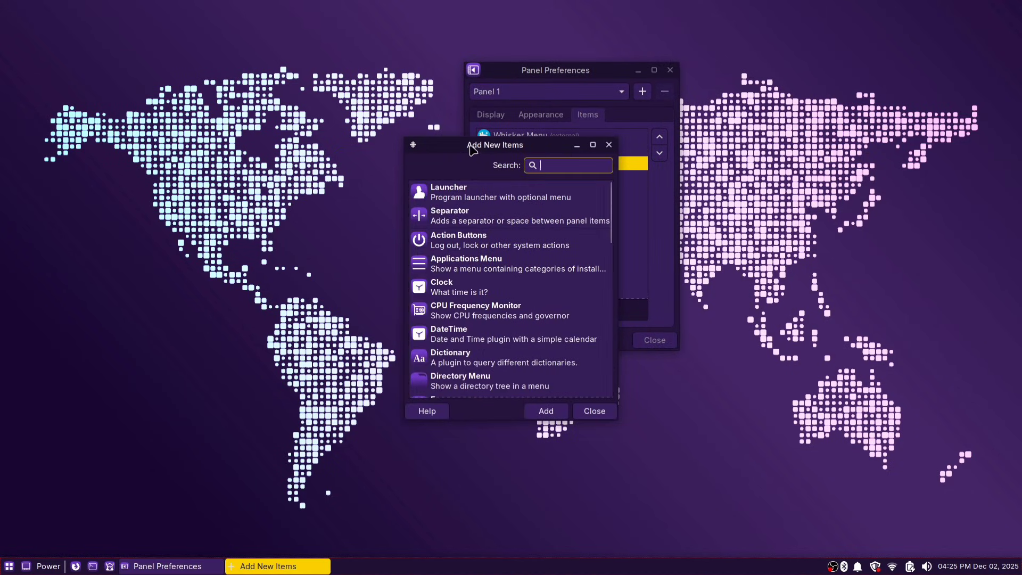
scroll(167, 278, down, 10)
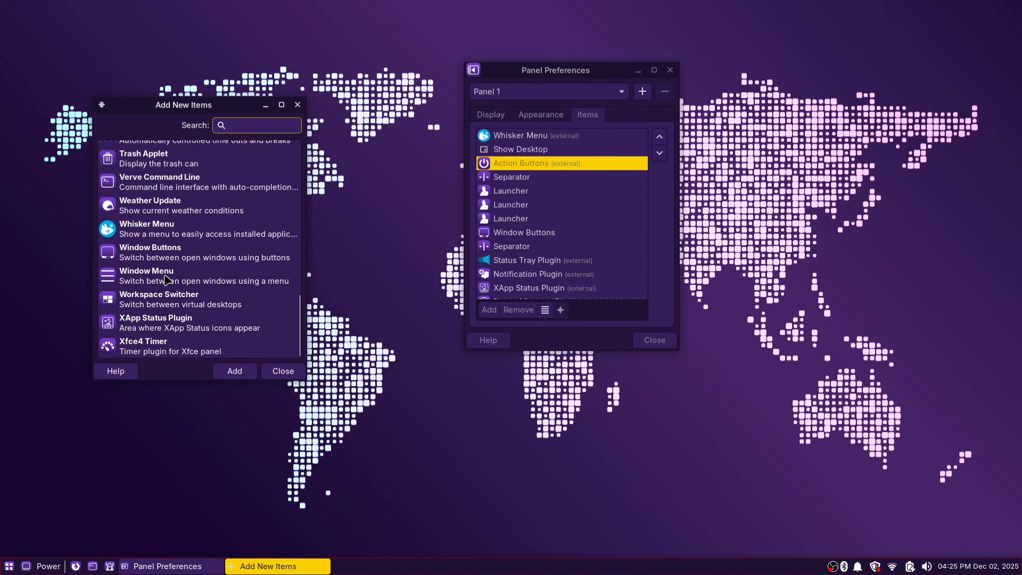
click(180, 308)
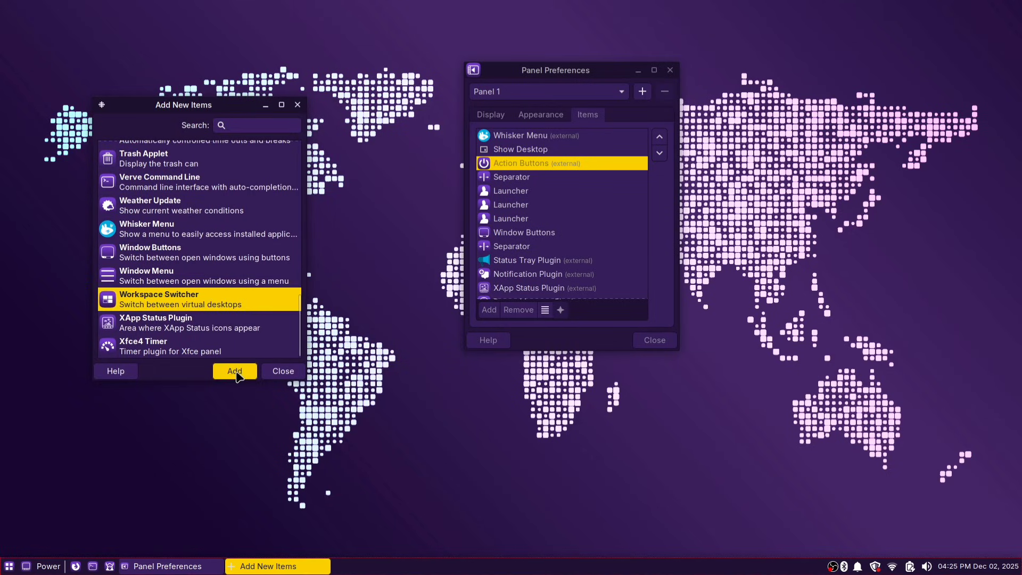
click(234, 370)
drag(532, 293, 532, 162)
drag(522, 205, 527, 184)
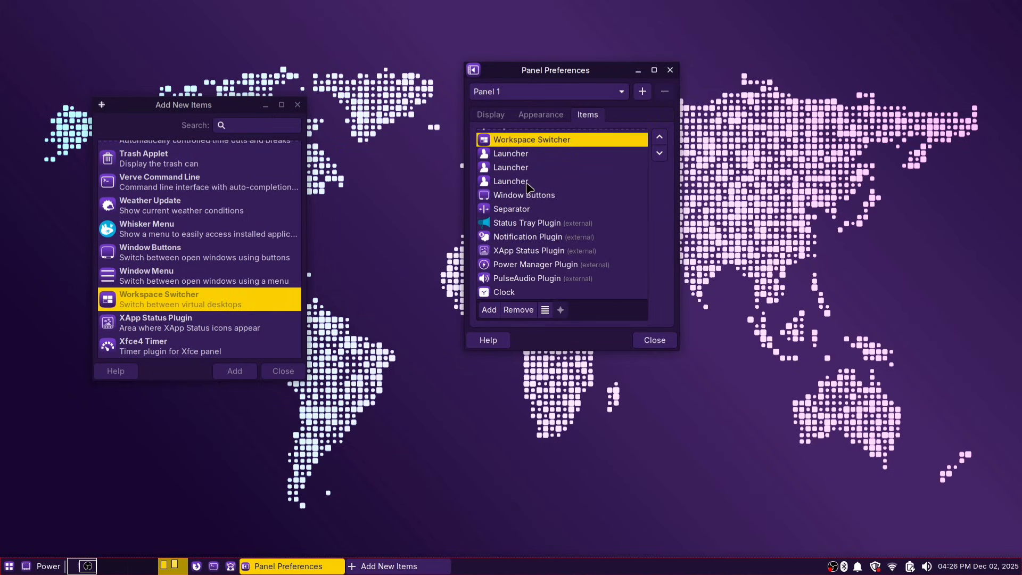
Step: Add a Separator to the panel and move it directly below the Workspace Switcher in the item list
click(111, 300)
scroll(111, 300, up, 10)
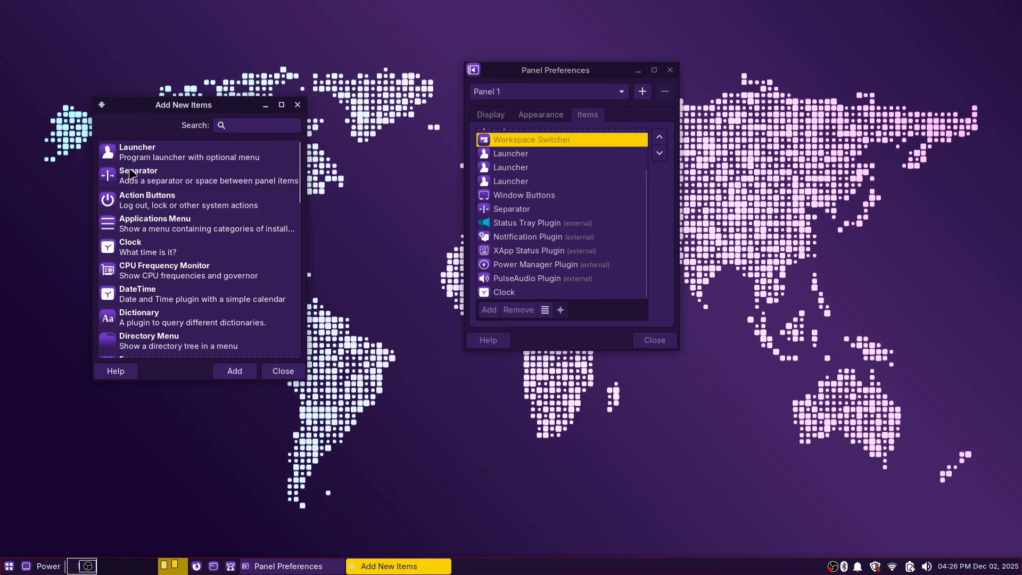
click(149, 185)
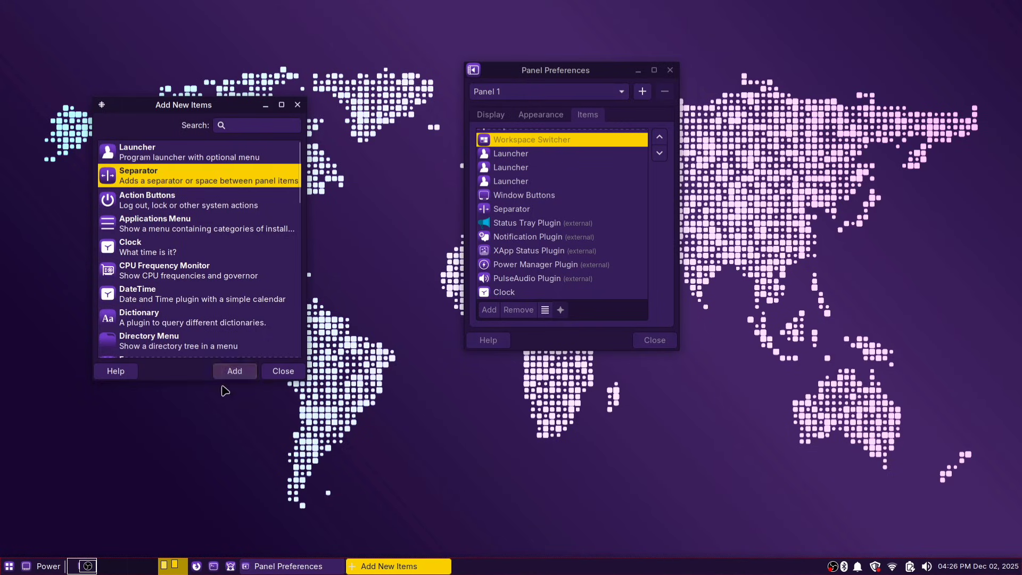
click(228, 369)
click(563, 302)
scroll(564, 279, down, 1)
drag(520, 295, 540, 151)
scroll(541, 162, up, 3)
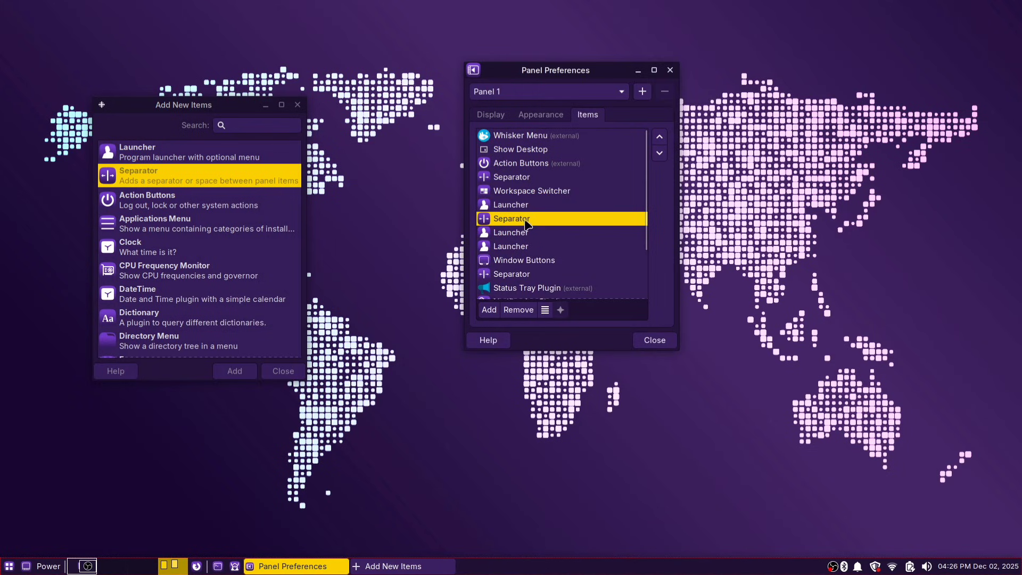
drag(527, 223, 527, 202)
scroll(527, 202, down, 3)
scroll(526, 195, up, 3)
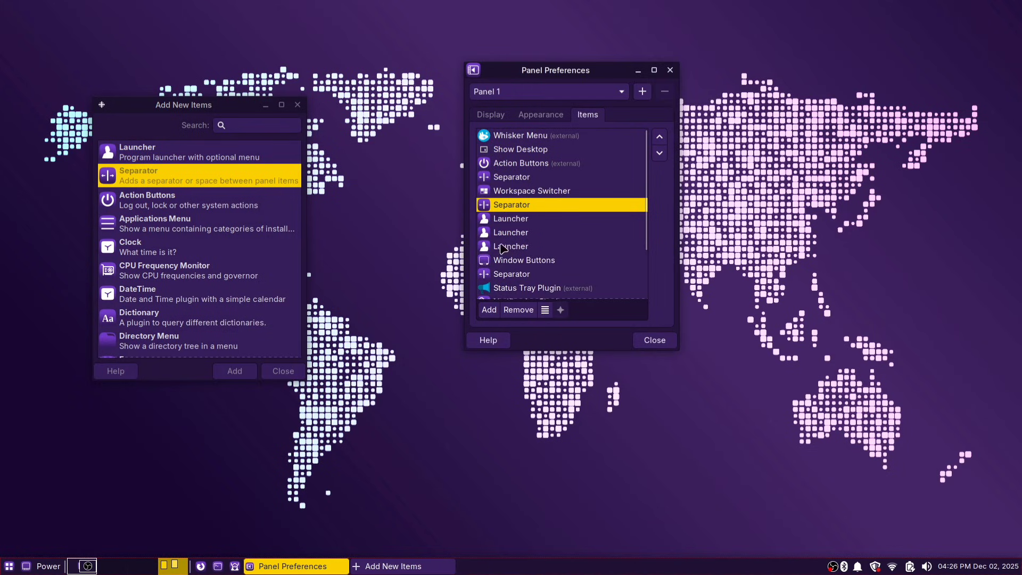
Step: Set the Workspace Switcher's appearance to Buttons in its properties
click(540, 195)
click(545, 310)
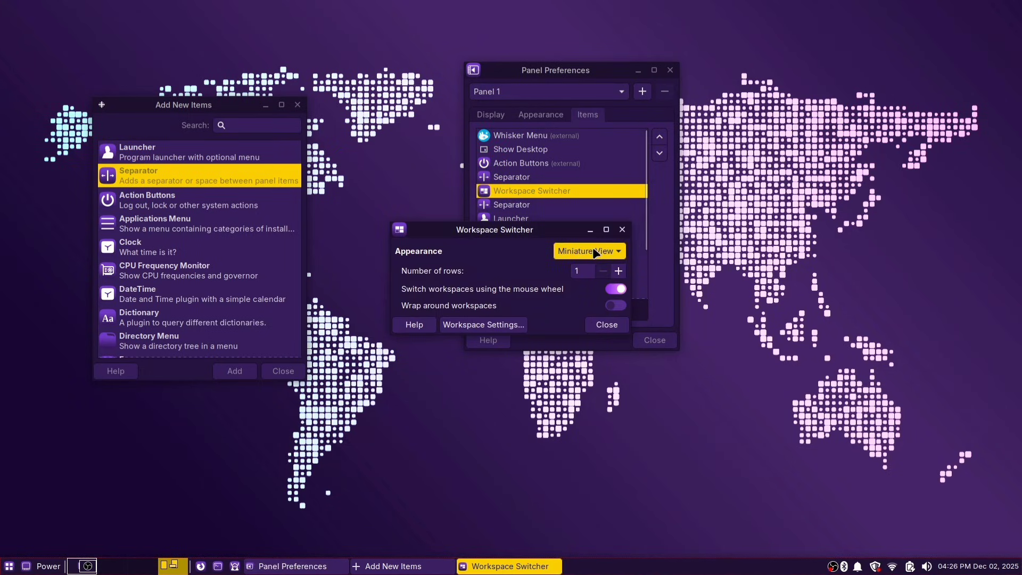
click(595, 252)
click(592, 233)
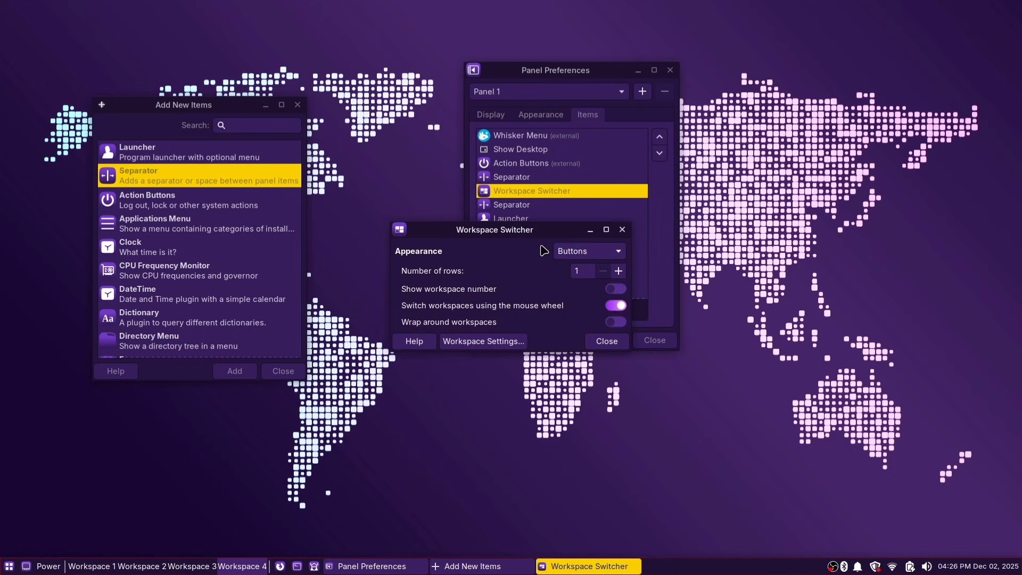
Step: Rename the first two workspaces as 1, with a leading space, and 2 in the workspace settings
click(484, 342)
click(450, 282)
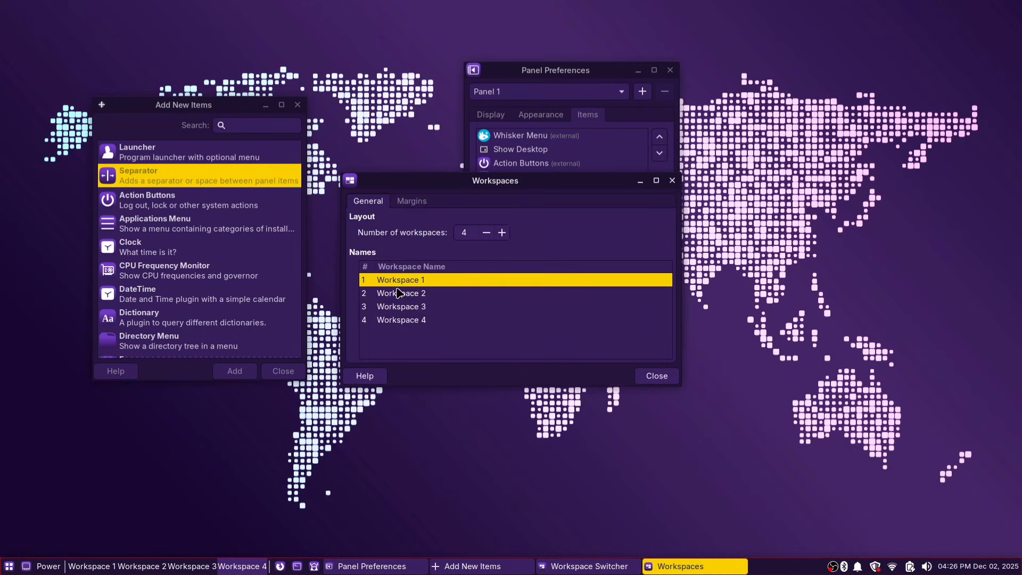
click(417, 284)
key(BackSpace)
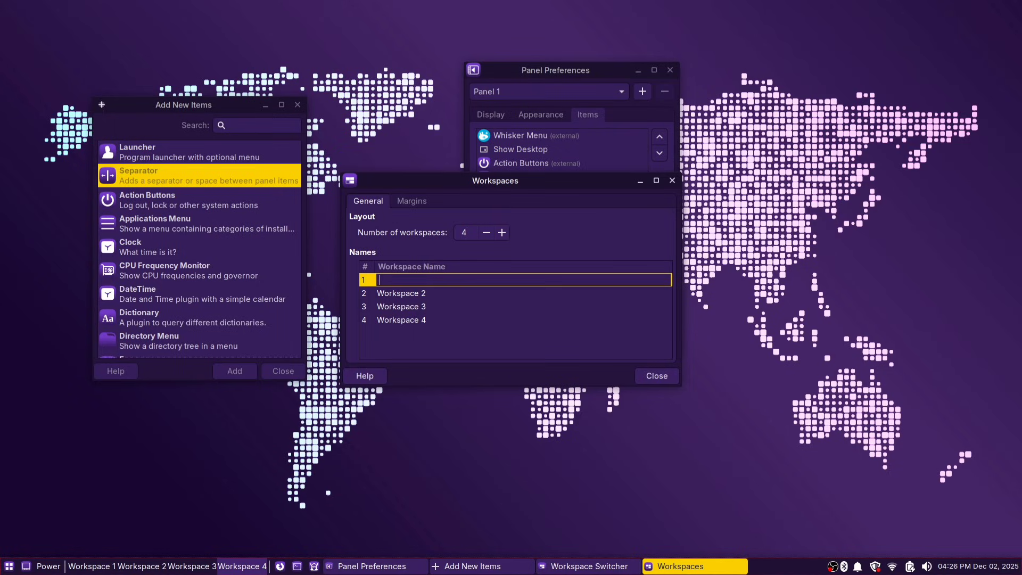
key(Return)
double_click(393, 292)
key(BackSpace)
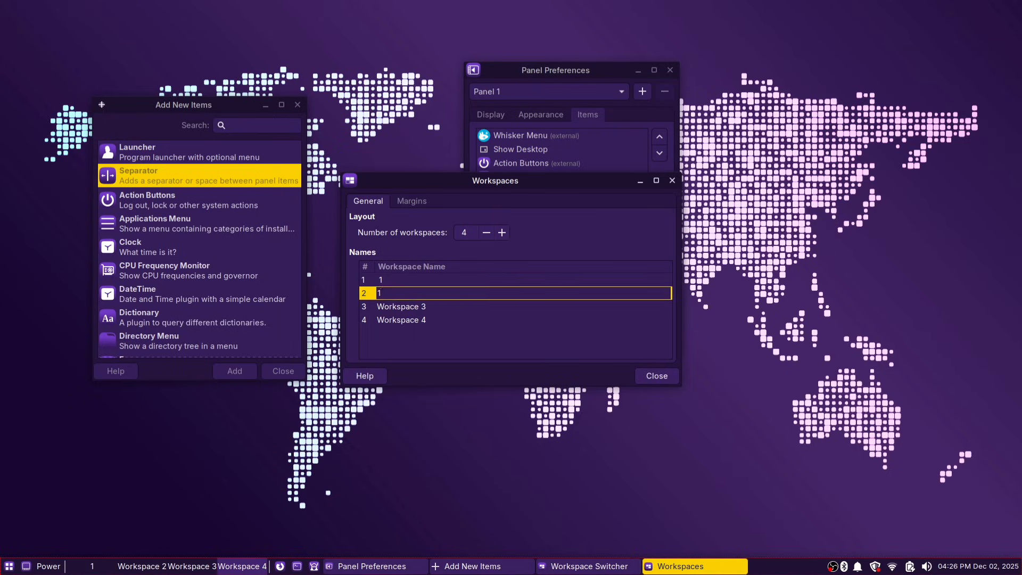
text(2)
key(Return)
Step: Rename the third and fourth workspaces as 3 and 4, and close the workspace and switcher settings
double_click(397, 306)
text(3)
key(Return)
double_click(401, 320)
text(4)
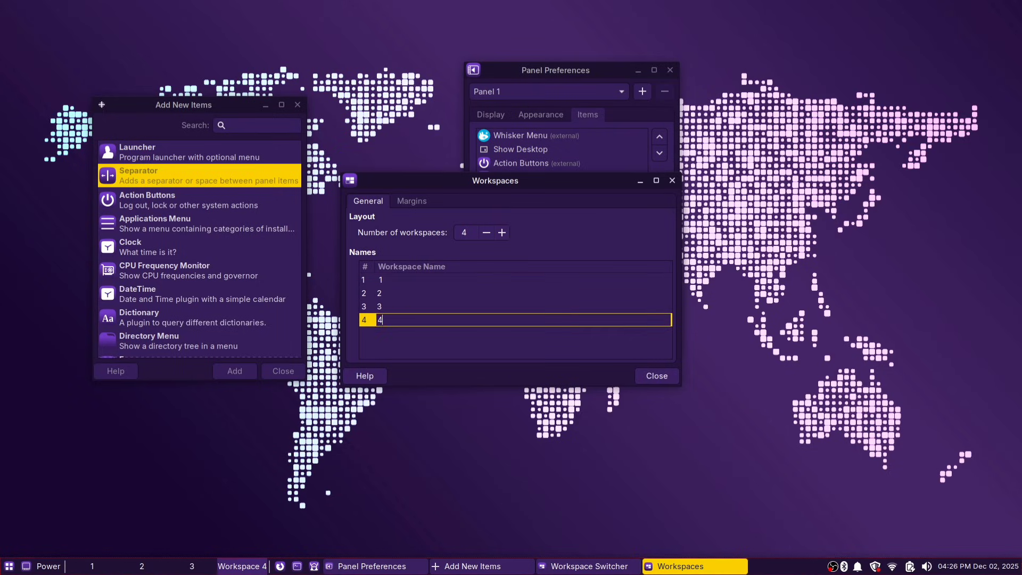
key(Return)
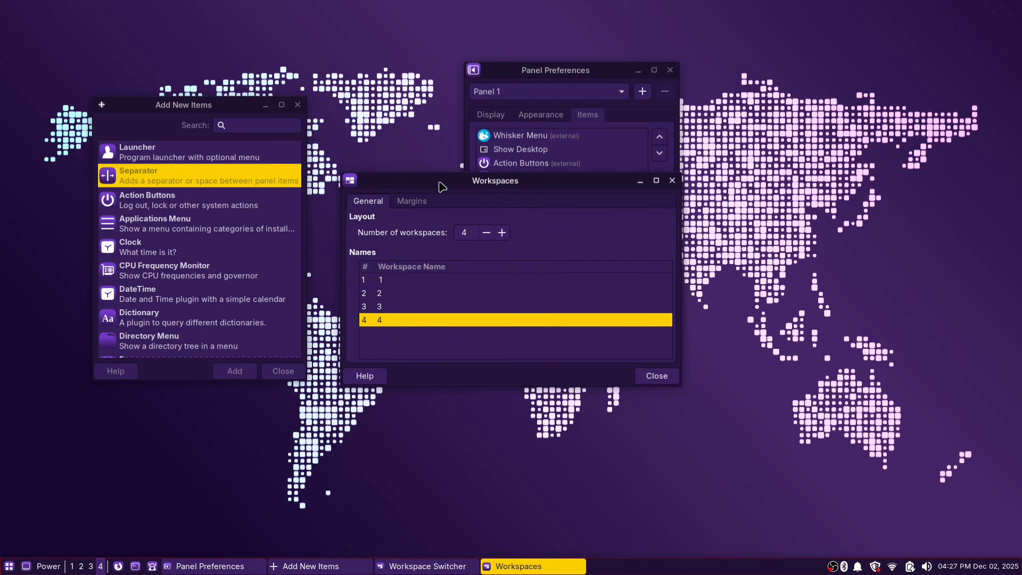
drag(442, 186, 370, 146)
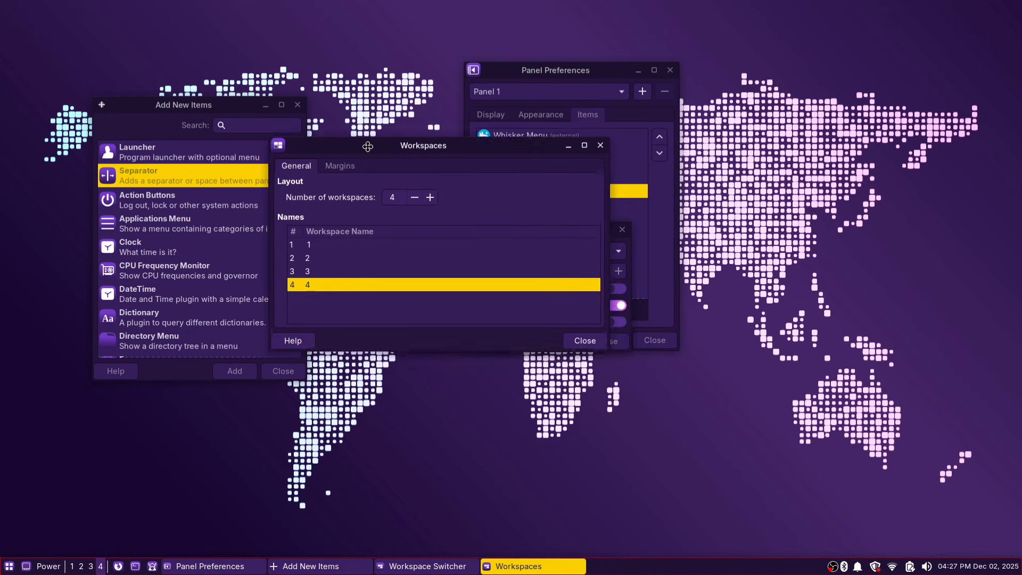
click(598, 142)
click(621, 230)
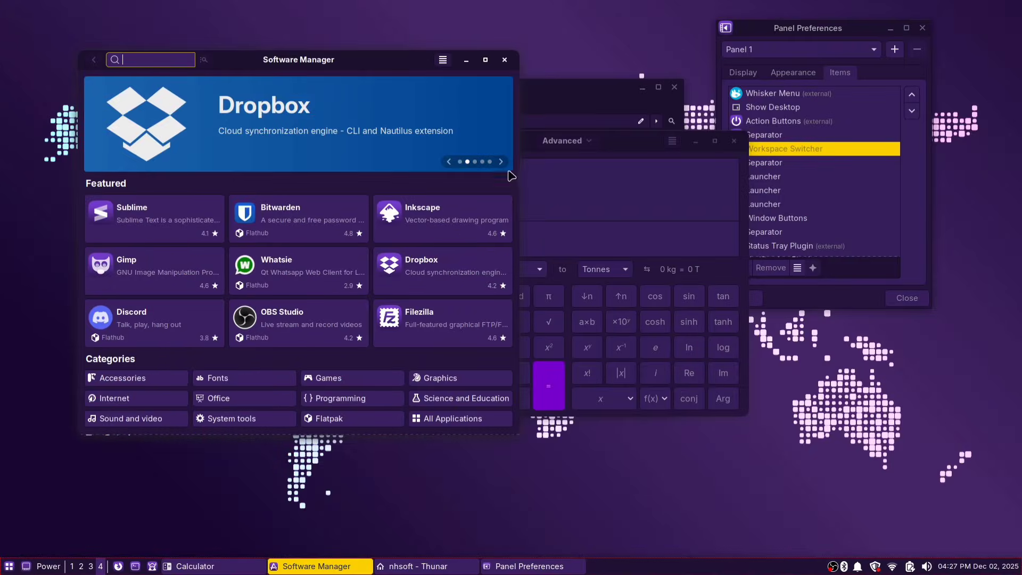
Step: Turn off Show button labels for the panel's Window Buttons item, with several application windows open
click(788, 33)
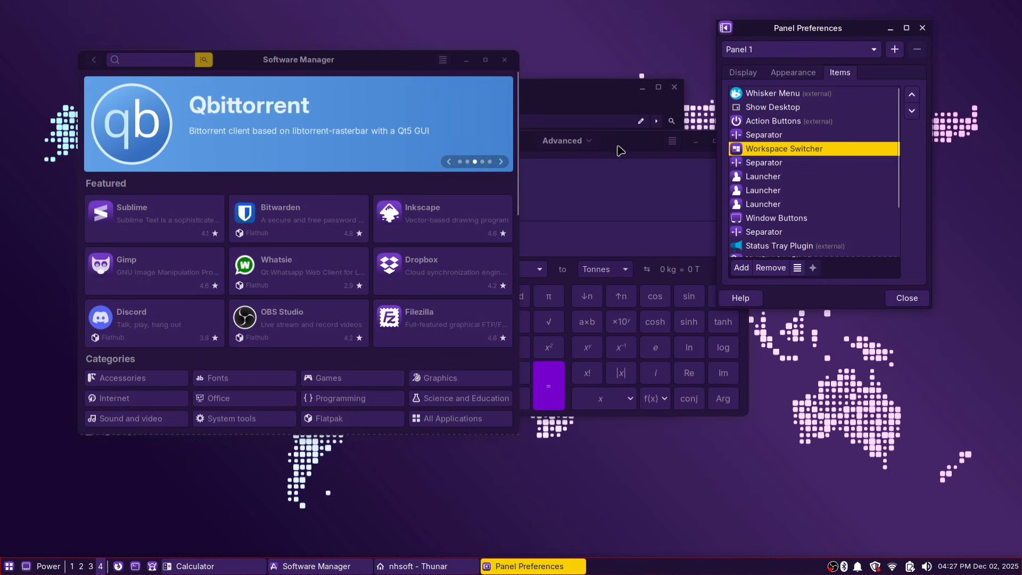
drag(611, 146, 461, 116)
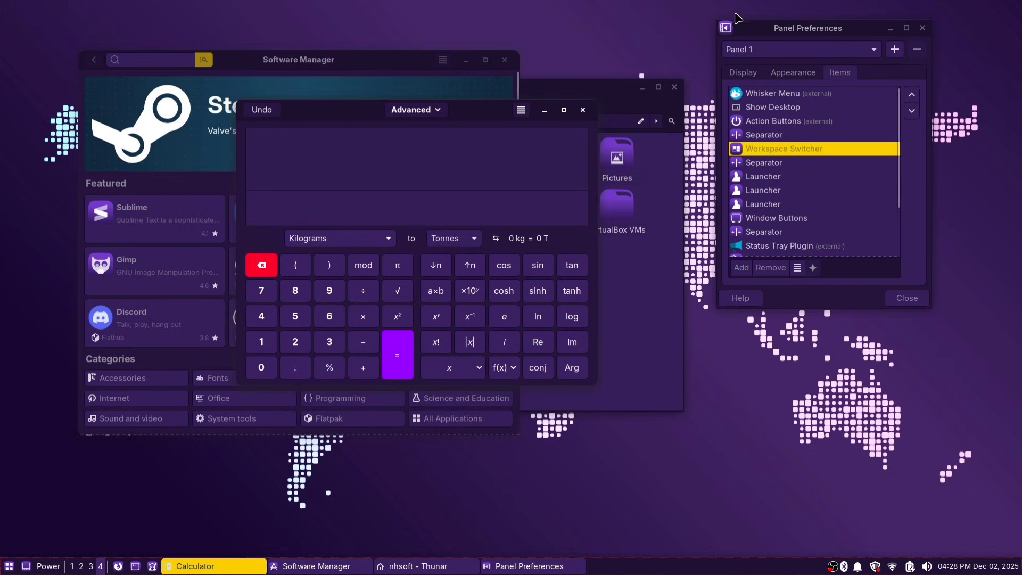
click(782, 24)
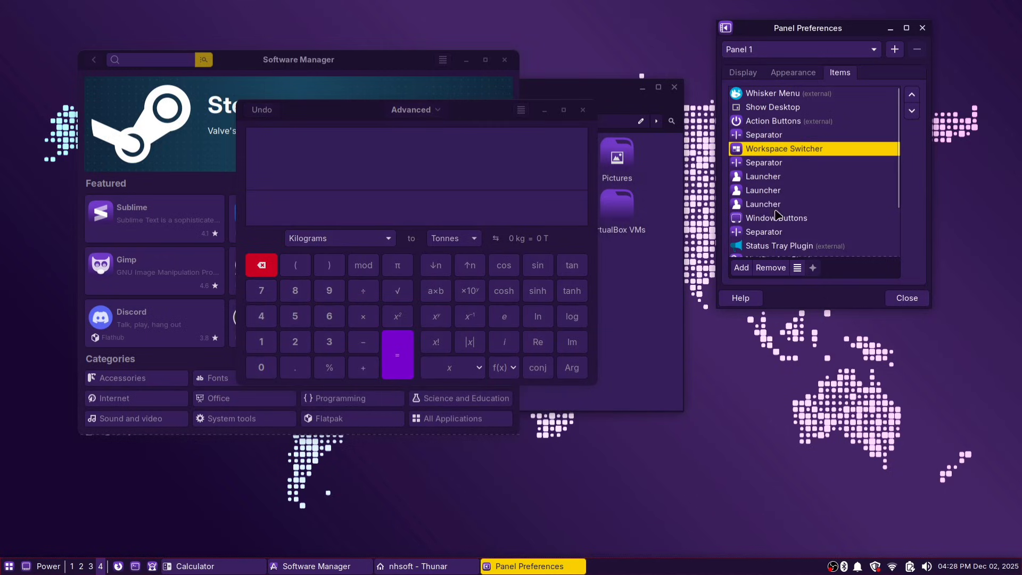
click(755, 219)
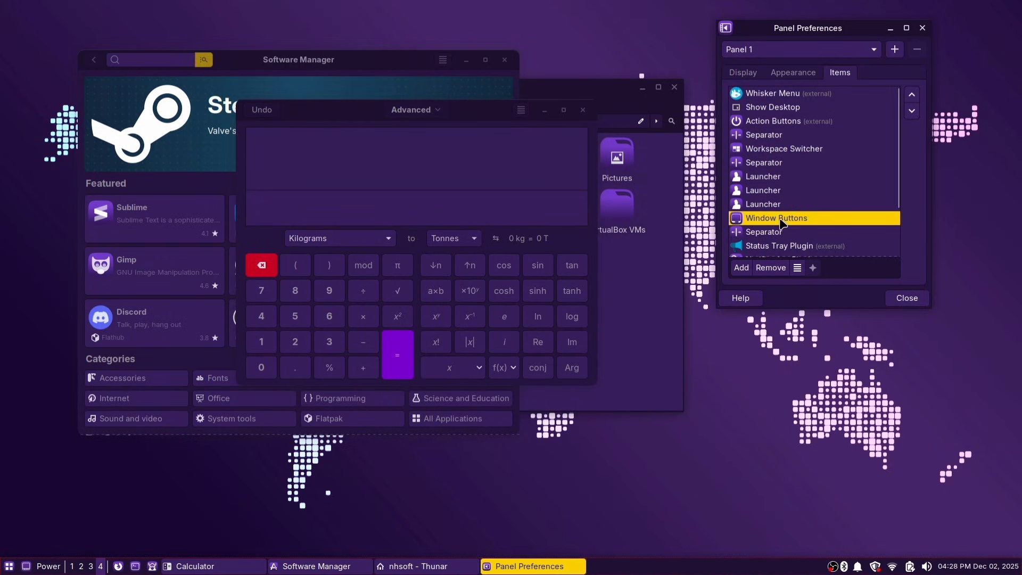
click(797, 268)
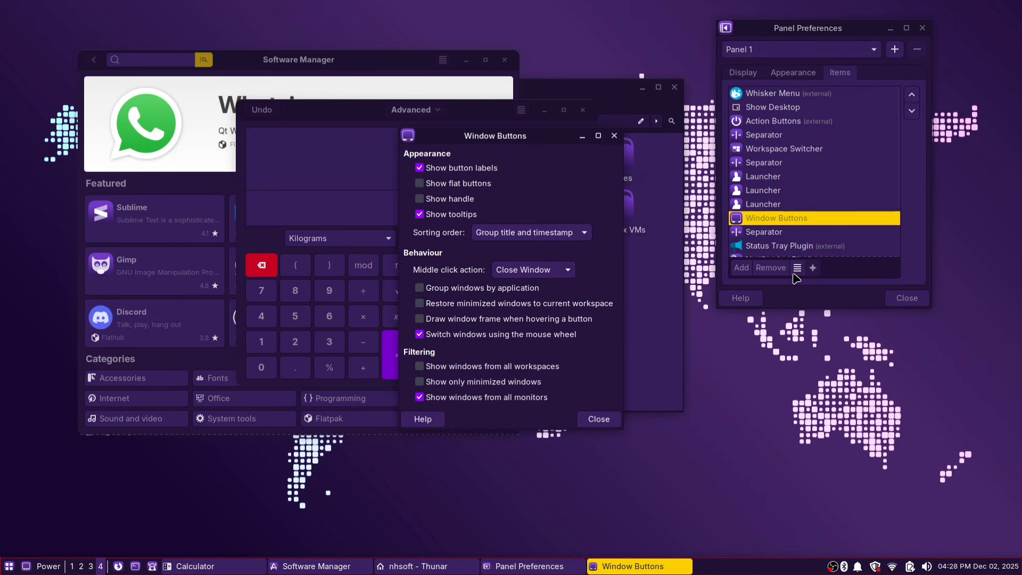
click(420, 168)
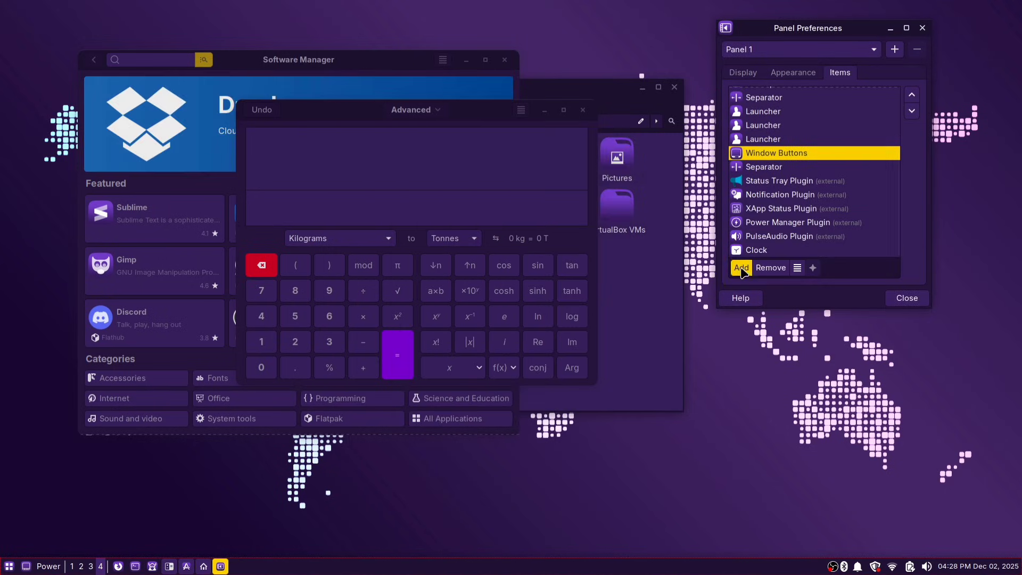
Step: Add another Separator to the panel and move it directly above Window Buttons in the item list
click(740, 269)
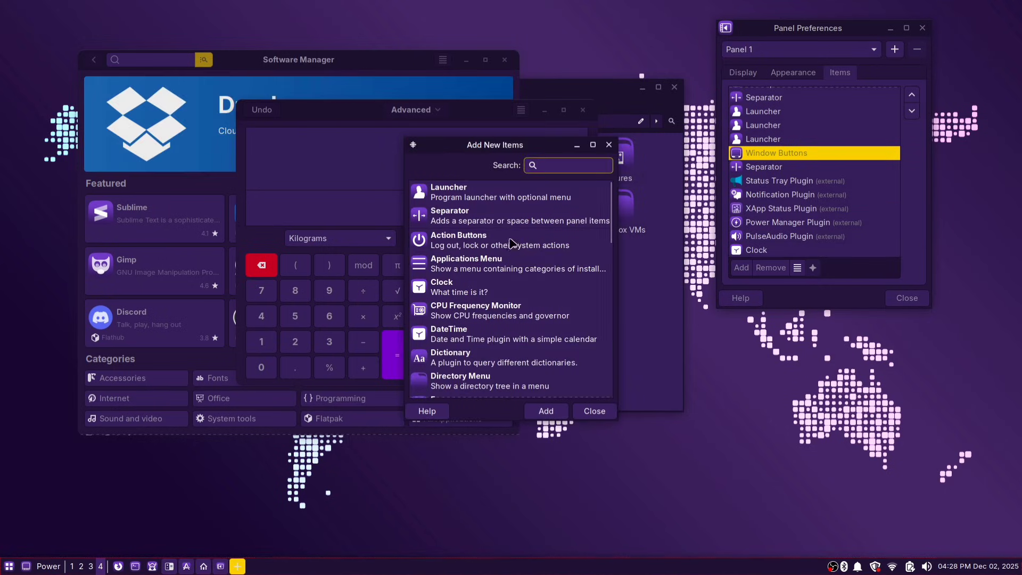
click(491, 224)
click(546, 411)
click(792, 240)
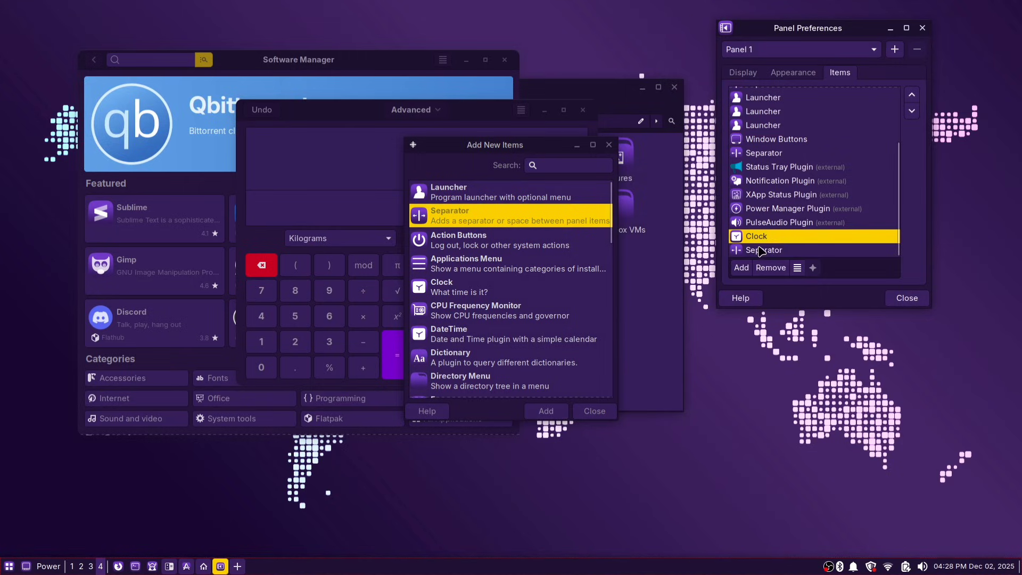
drag(761, 250, 786, 137)
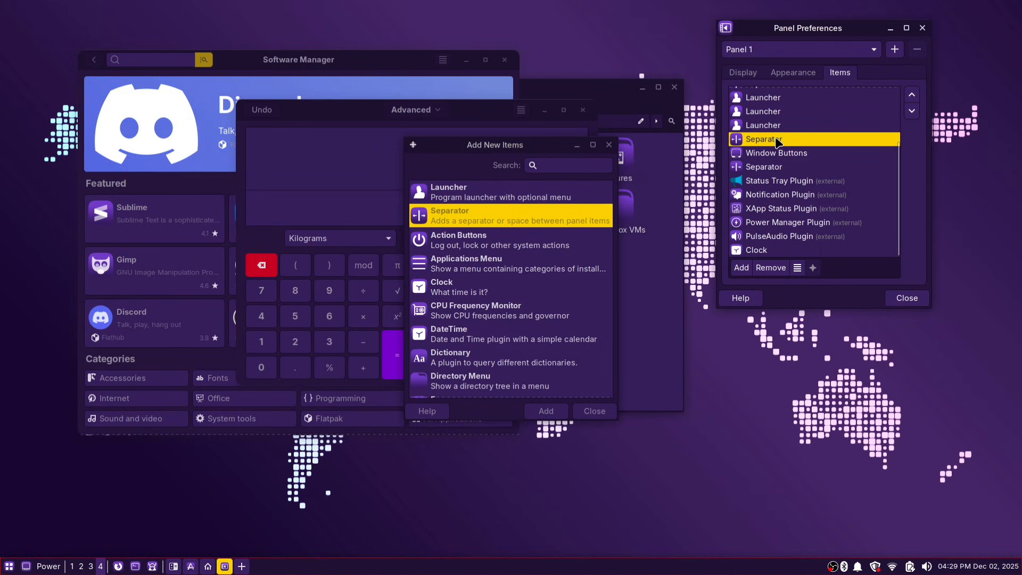
Step: Set the Separator above Window Buttons to Expand and give it the Transparent style
click(797, 267)
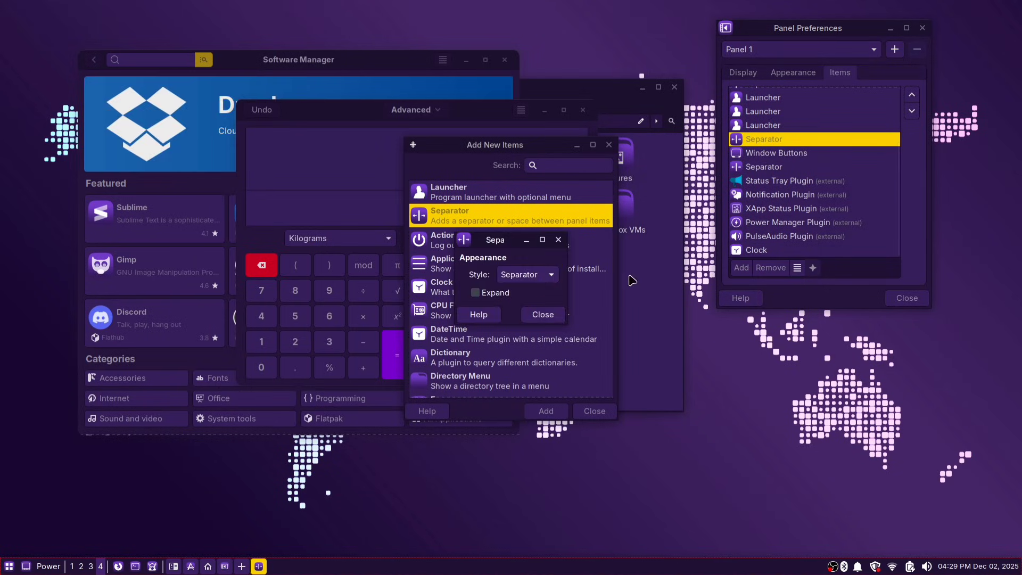
click(482, 296)
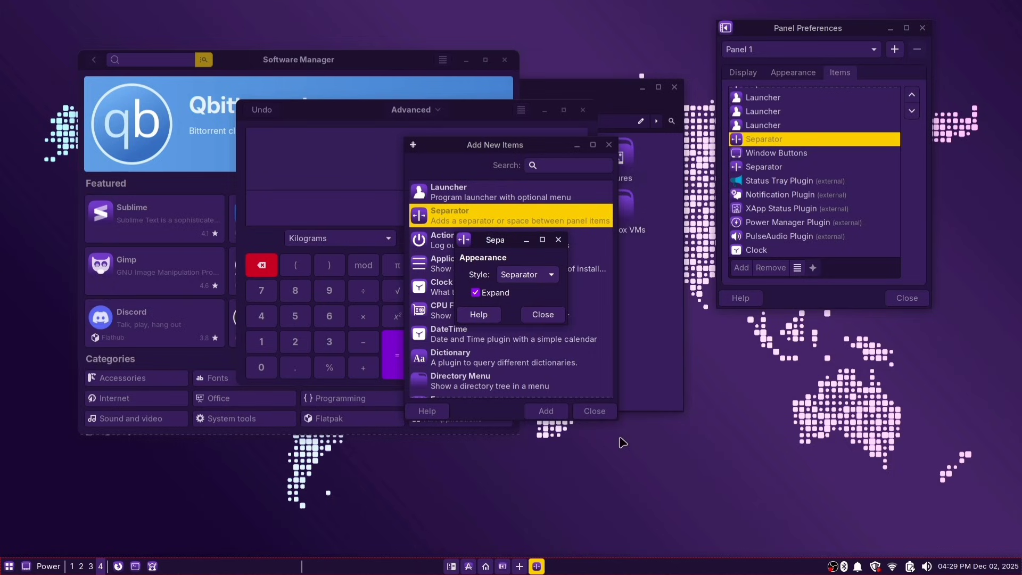
click(780, 168)
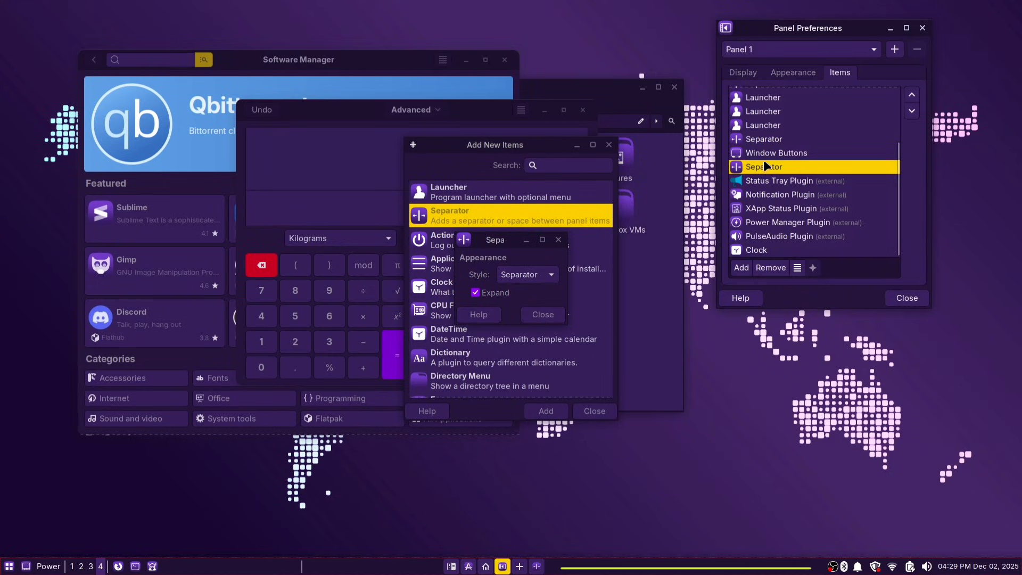
click(768, 143)
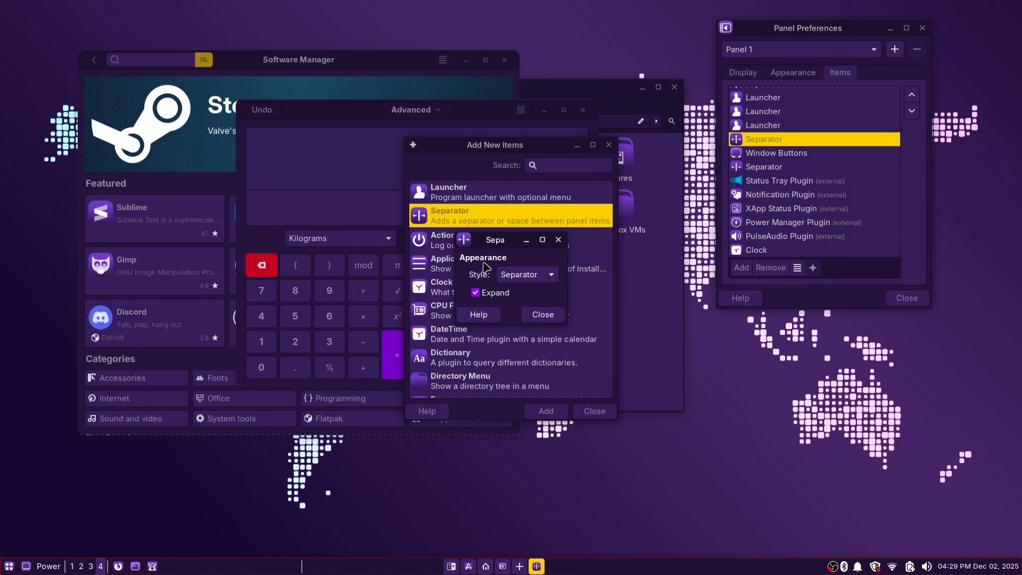
click(515, 280)
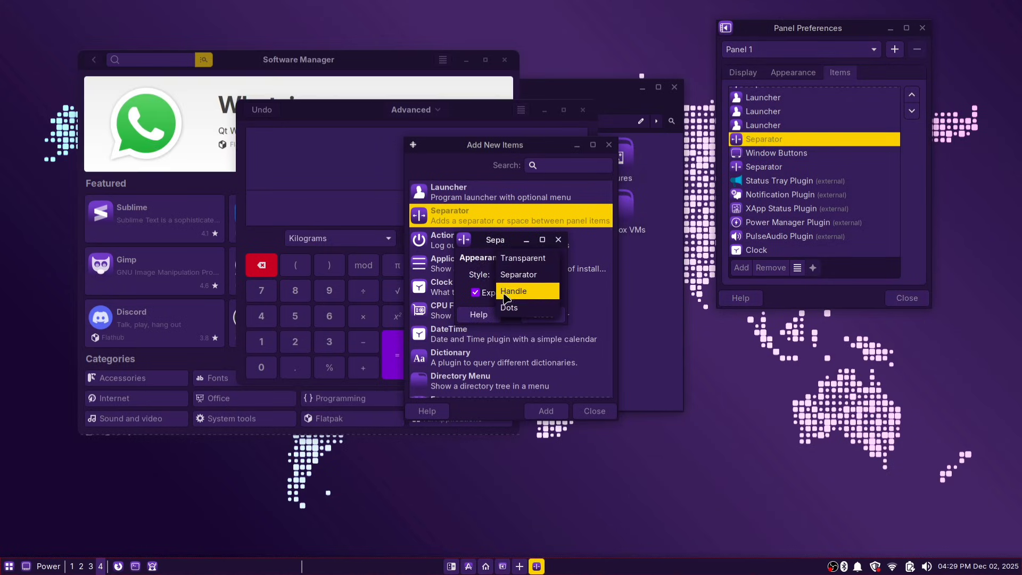
click(527, 261)
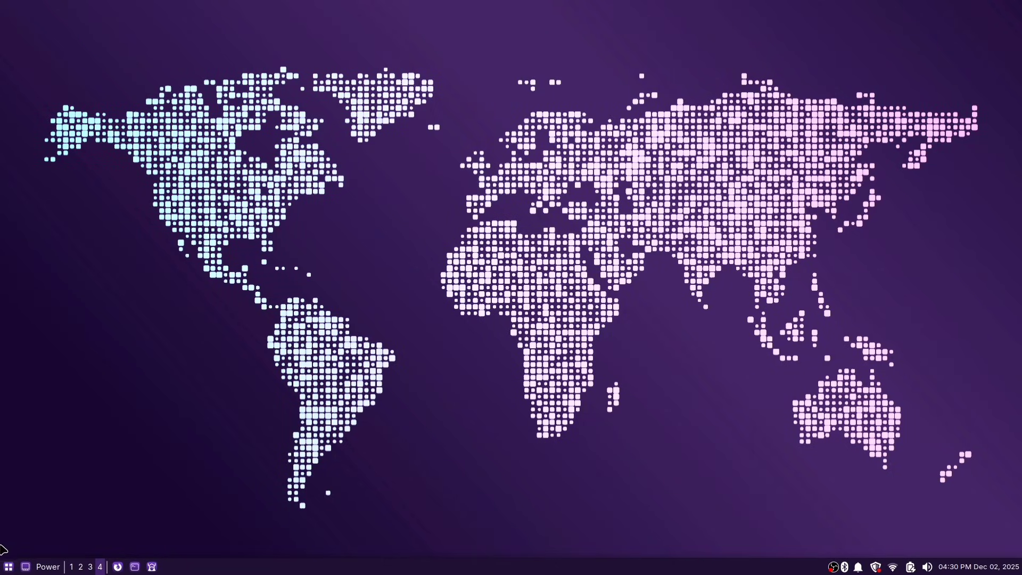
Step: Unlock Panel 1 in the panel preferences, move it to the top edge of the screen, and lock it again
click(8, 567)
text(pael)
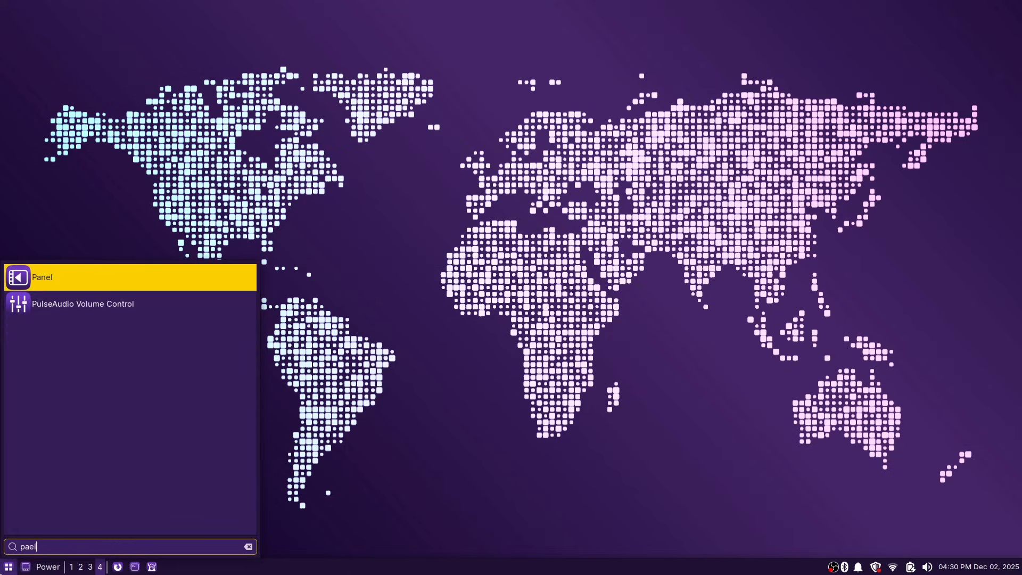
key(Return)
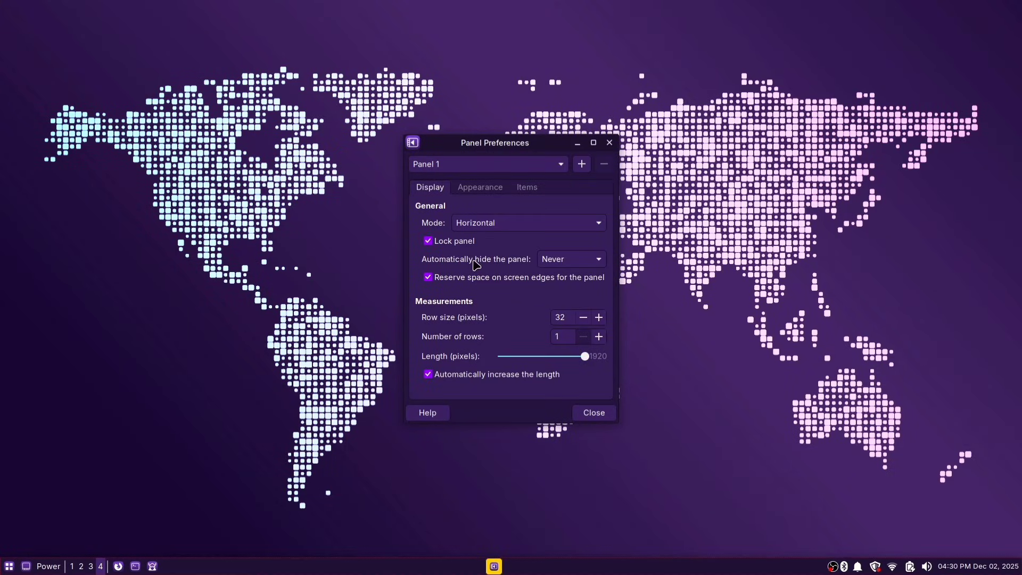
click(429, 242)
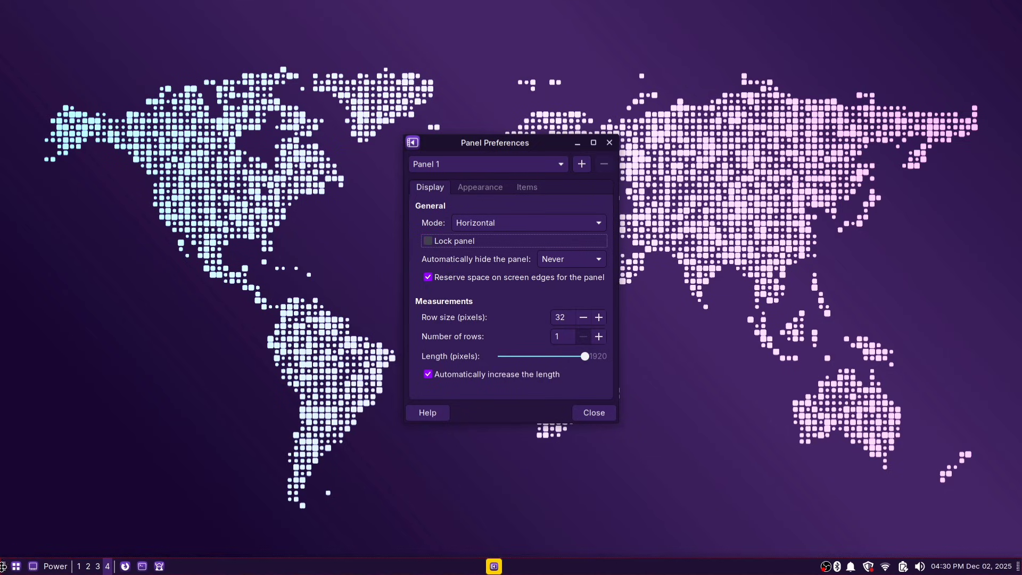
drag(3, 565, 7, 5)
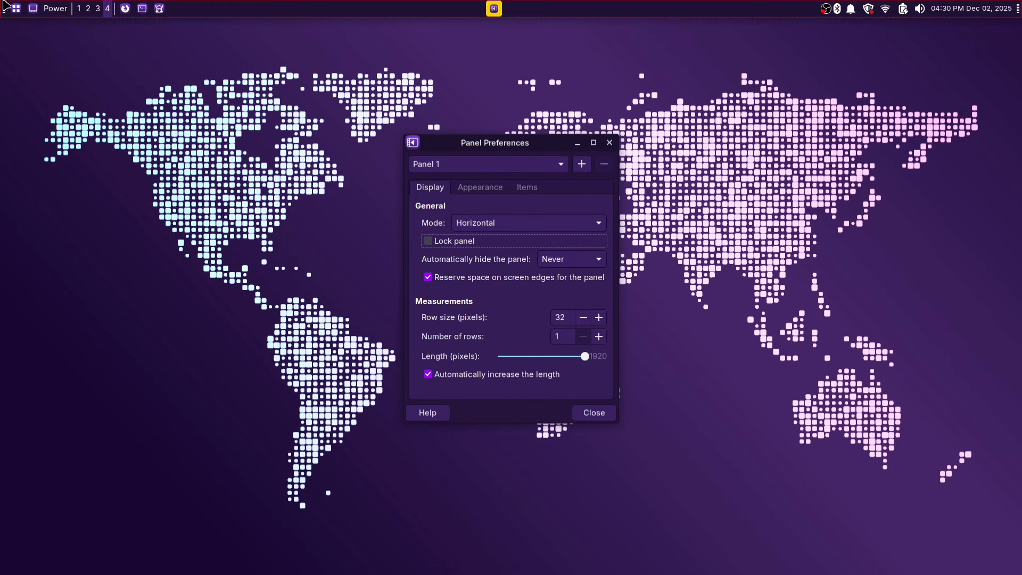
click(428, 241)
click(610, 145)
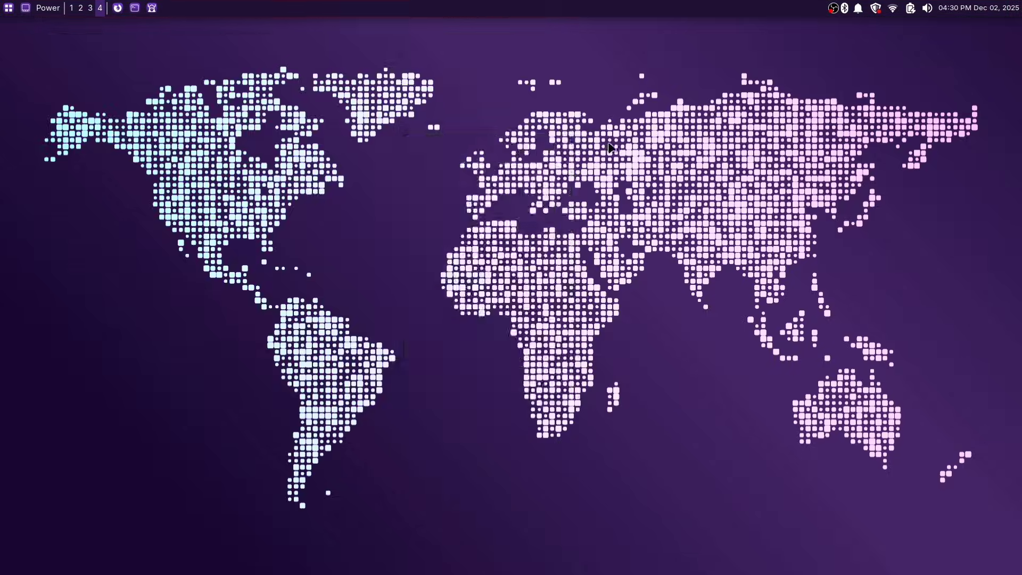
Step: In a terminal, update the package lists and install Plank with sudo apt install plank, accepting the additional packages
key(ctrl+alt+t)
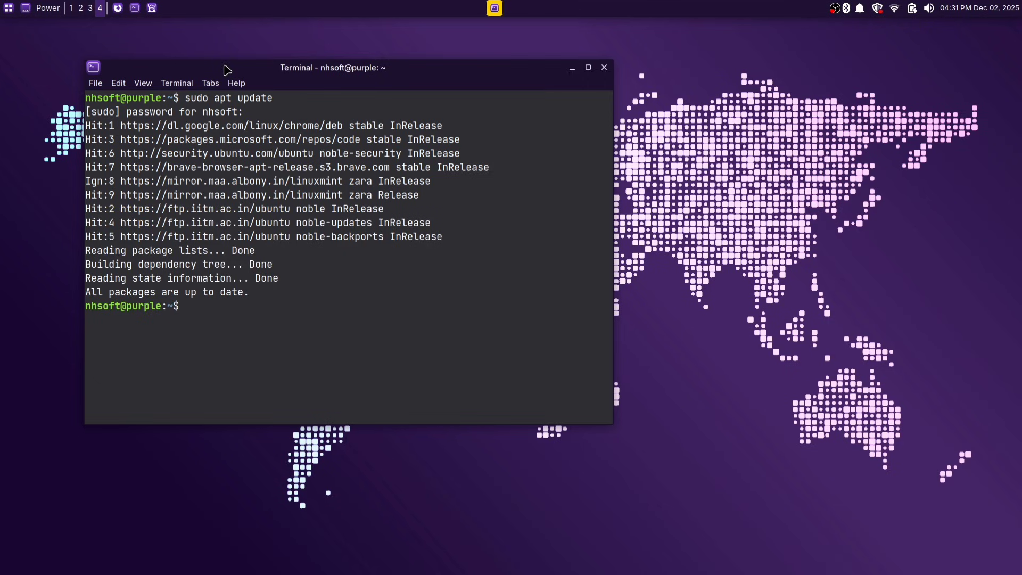
text(sudo apt install plank)
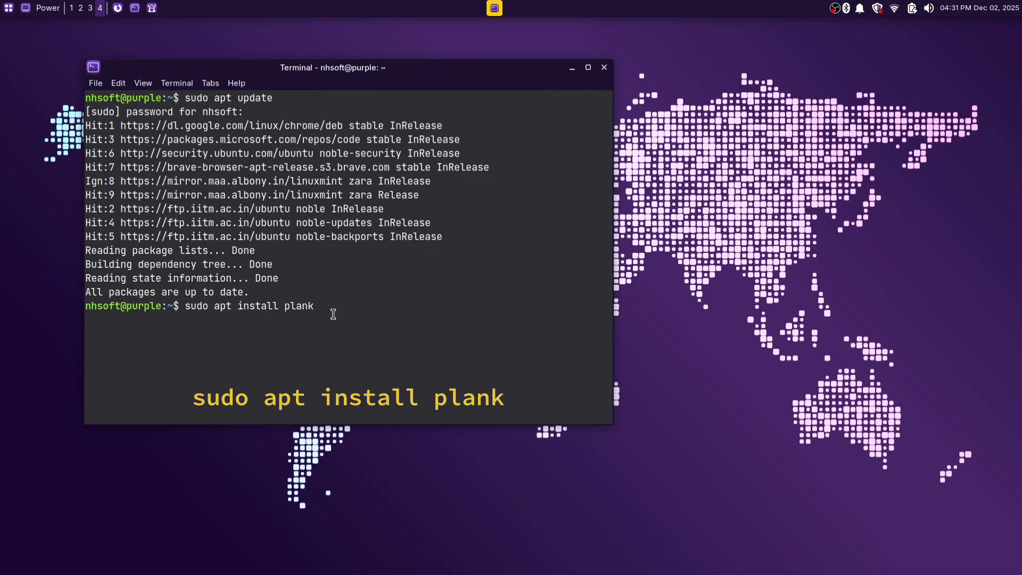
key(Return)
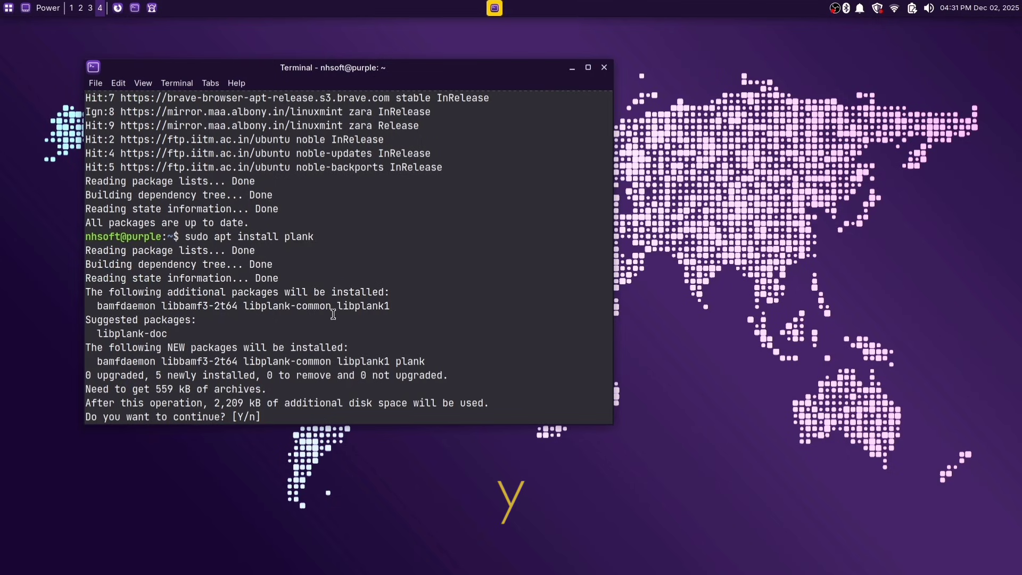
key(Return)
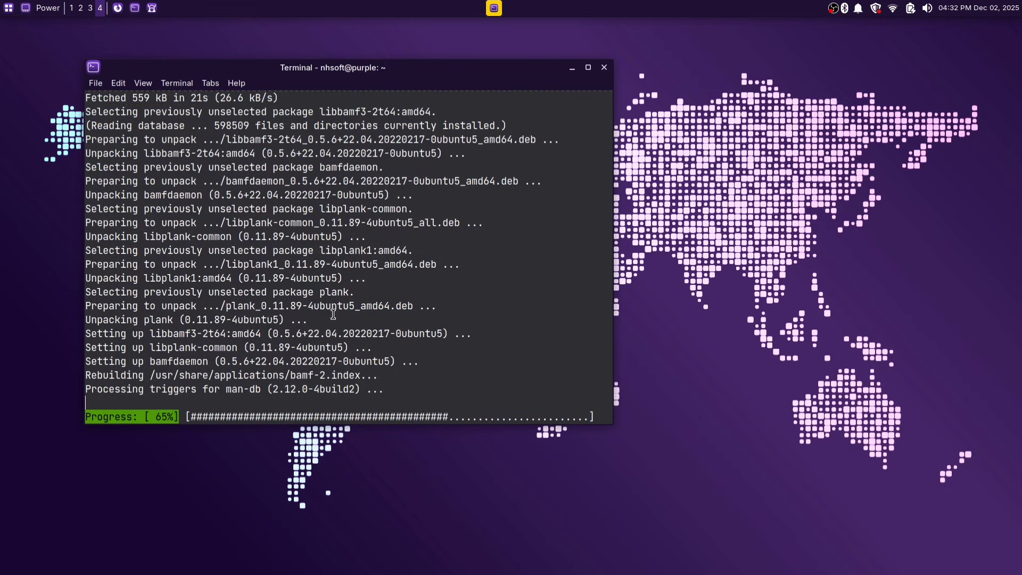
Step: Move the terminal window aside and launch the newly installed Plank dock
drag(207, 72, 580, 55)
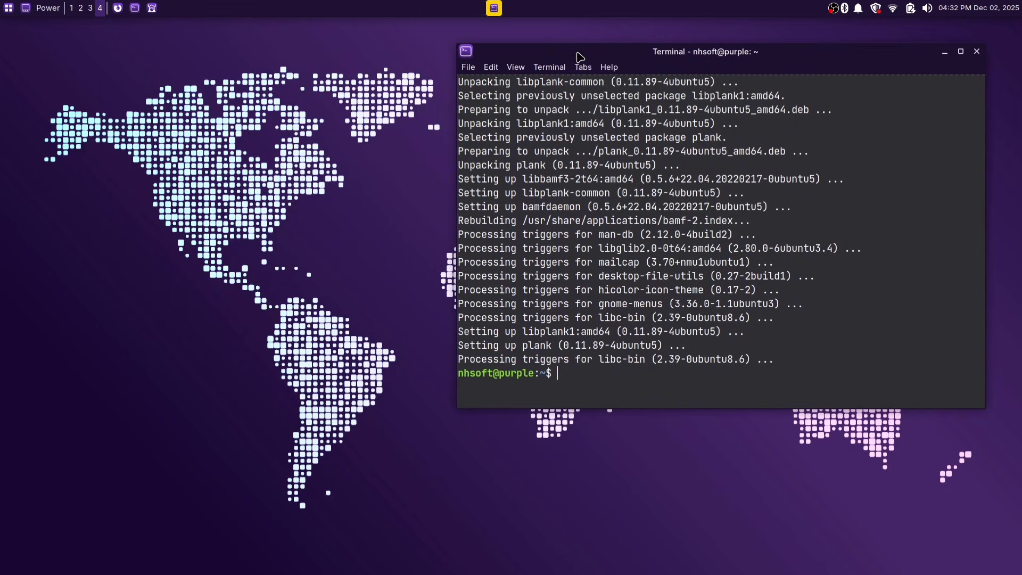
click(8, 8)
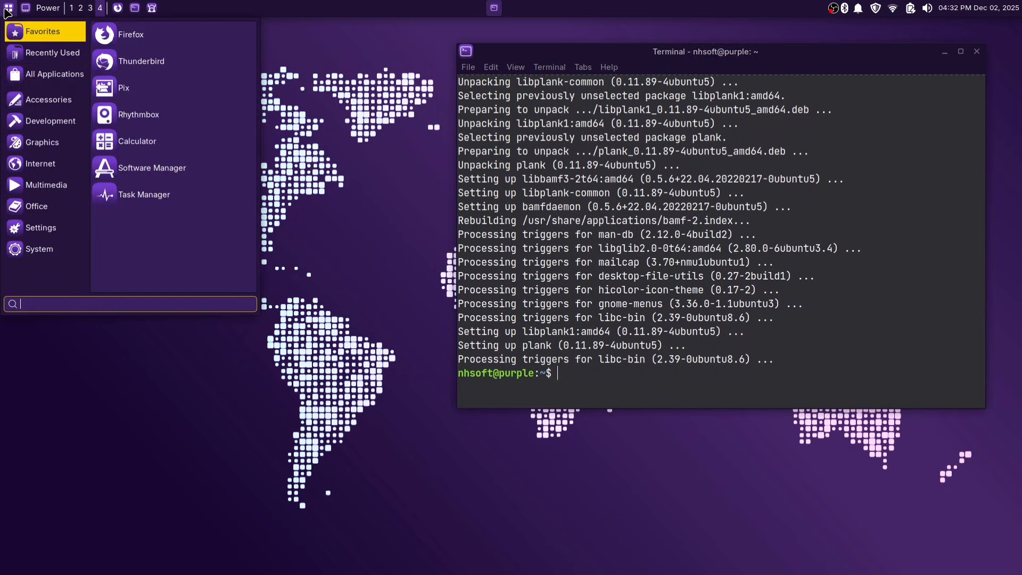
text(pla)
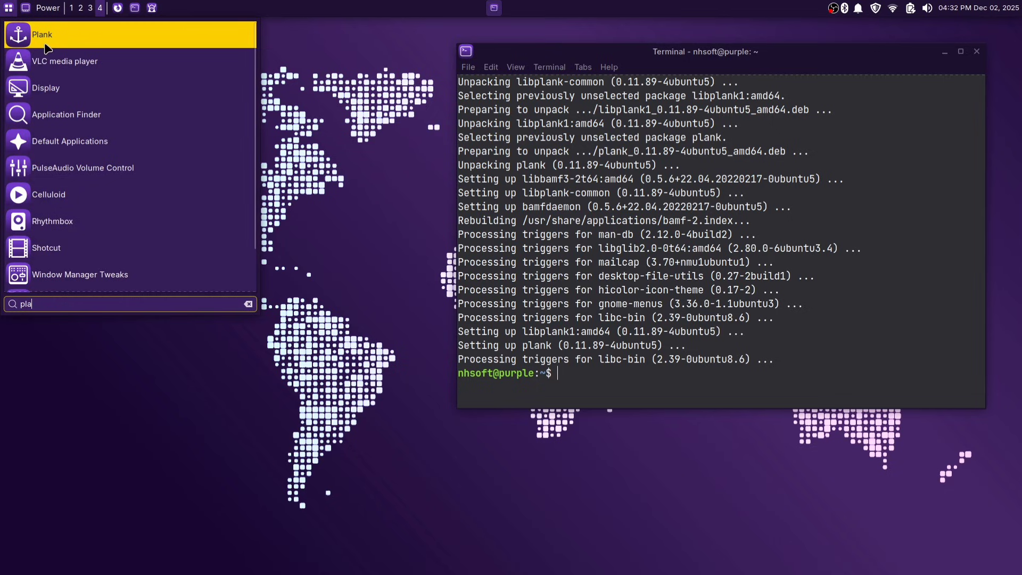
click(68, 38)
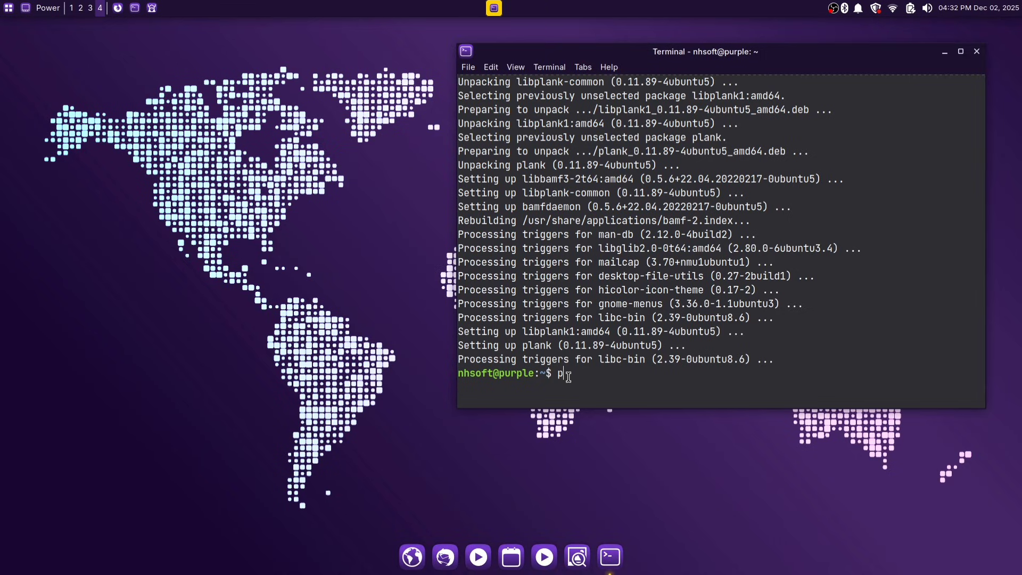
Step: Run plank --preferences in the terminal and move the dock's preferences window clear of the terminal
text(lank --)
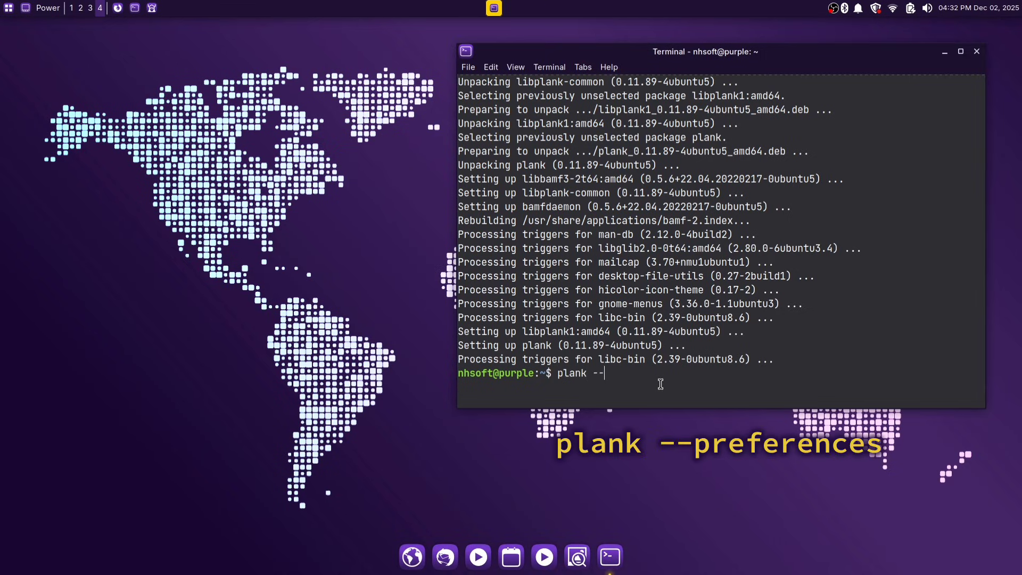
text(preferences)
key(Return)
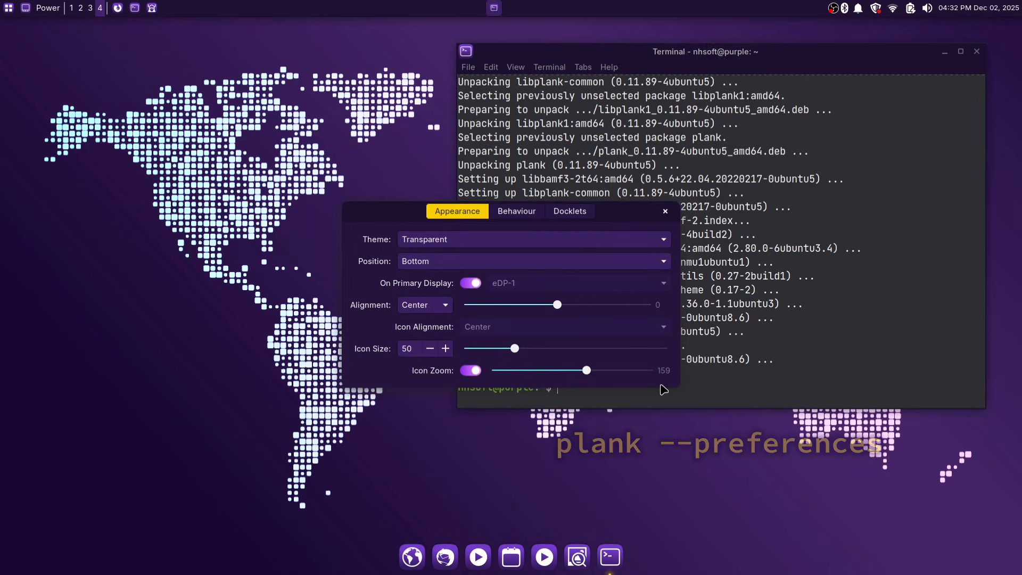
drag(393, 213, 119, 170)
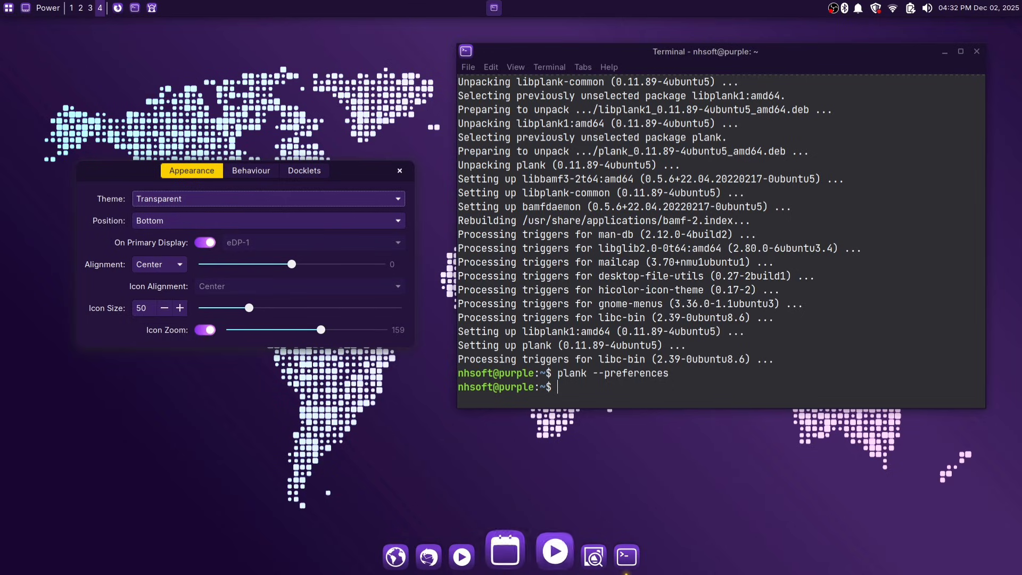
Step: Try the Right position for the Plank dock, and set it back to Bottom
click(159, 223)
click(172, 190)
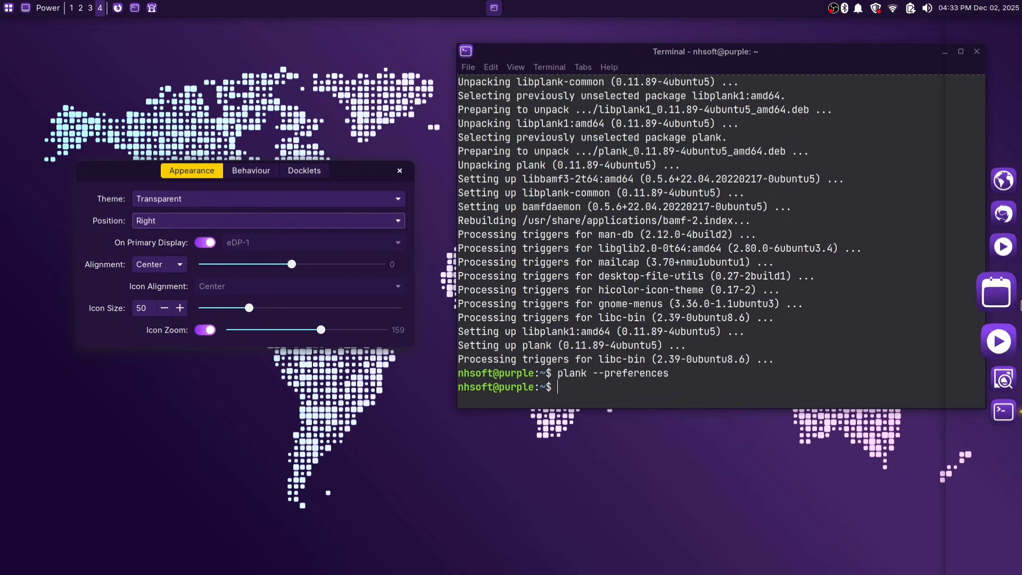
click(243, 228)
click(160, 189)
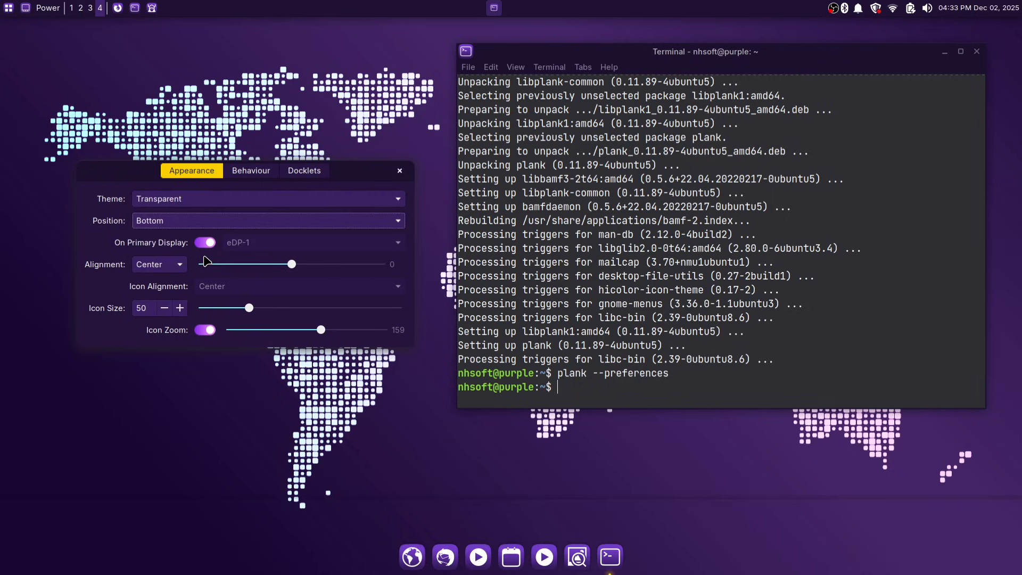
Step: Try the Default theme for the Plank dock, and switch it back to Transparent
click(189, 200)
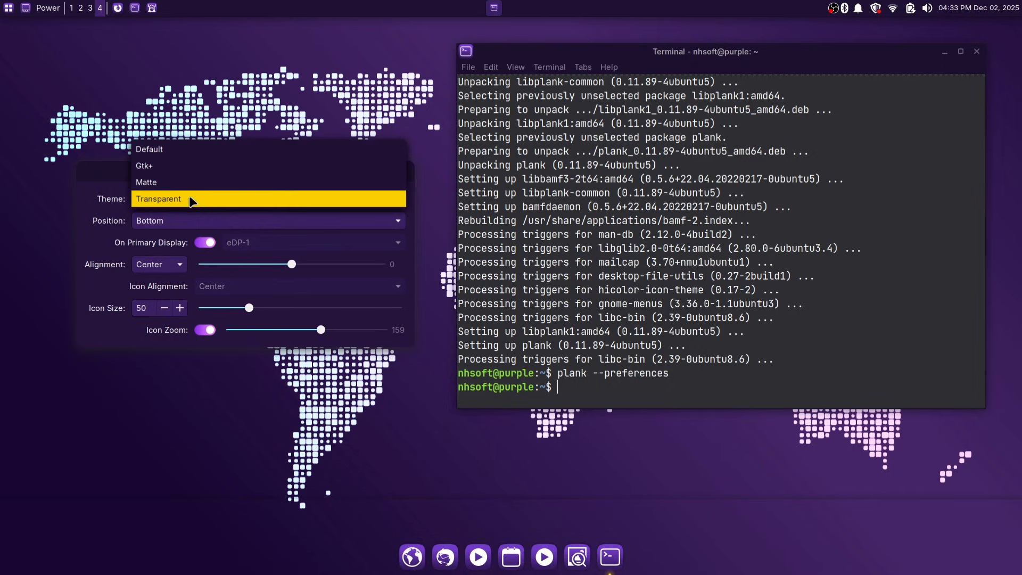
click(157, 150)
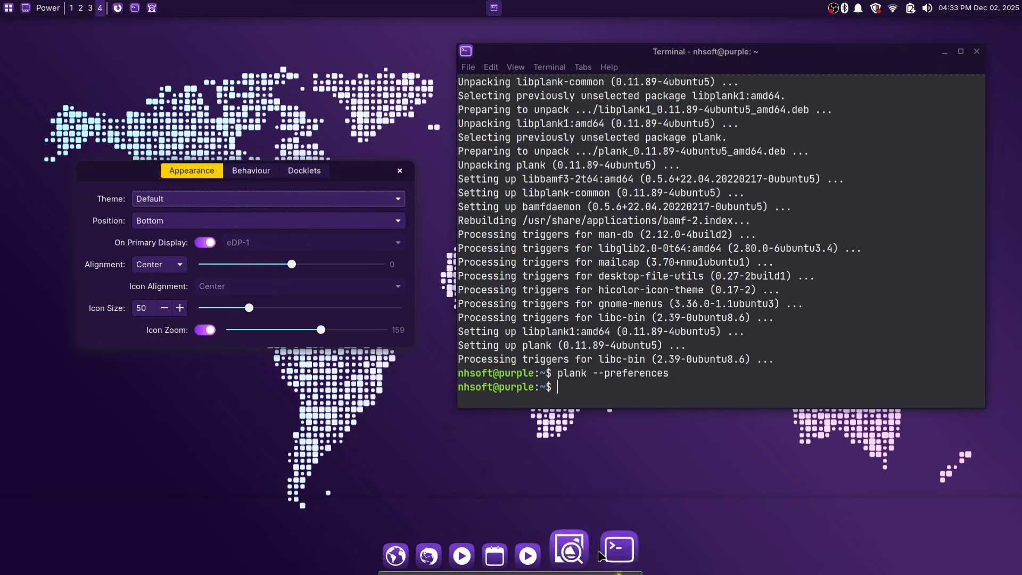
click(333, 197)
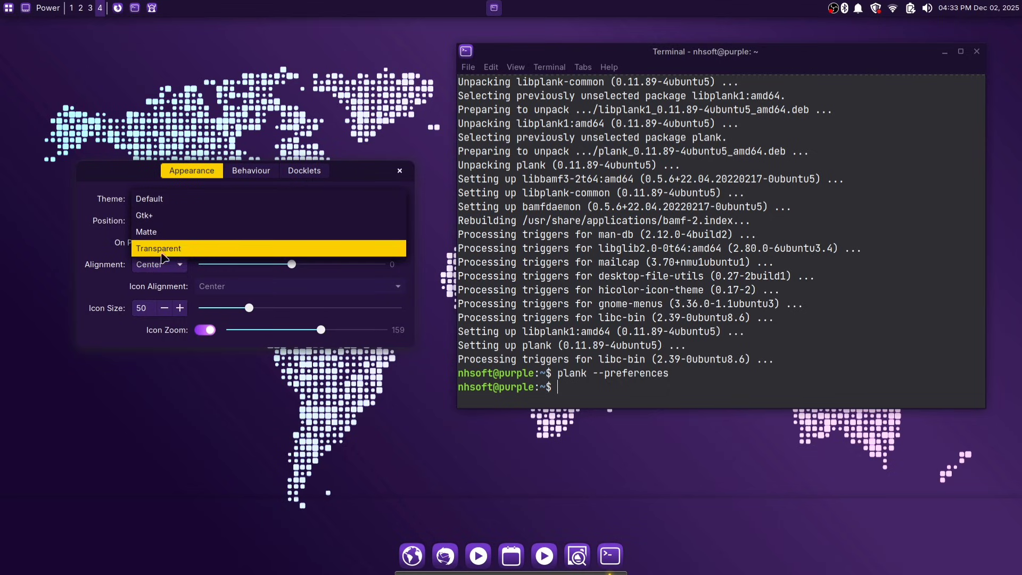
click(177, 250)
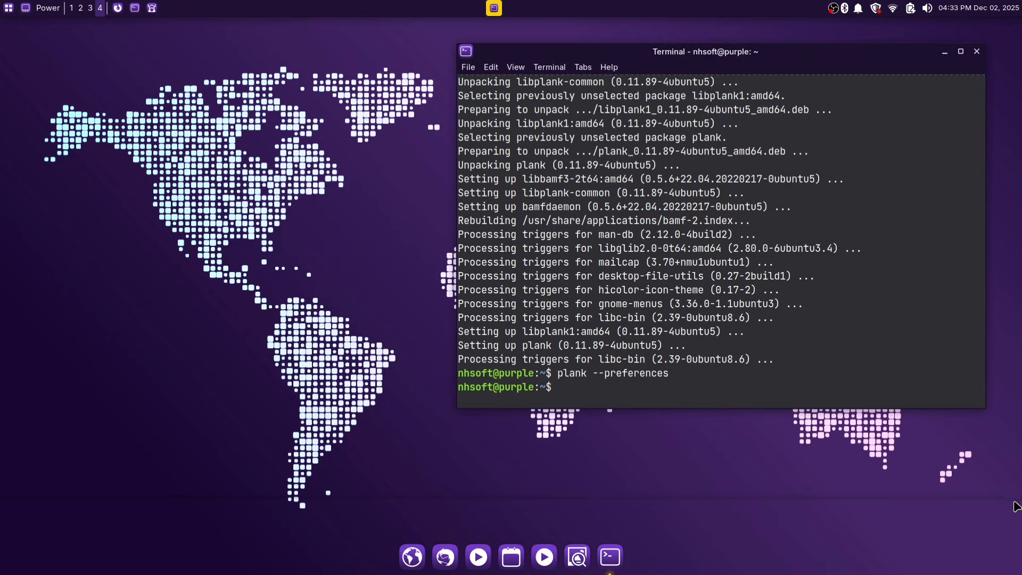
Step: Close the terminal window and log out of the desktop session
drag(651, 467, 928, 514)
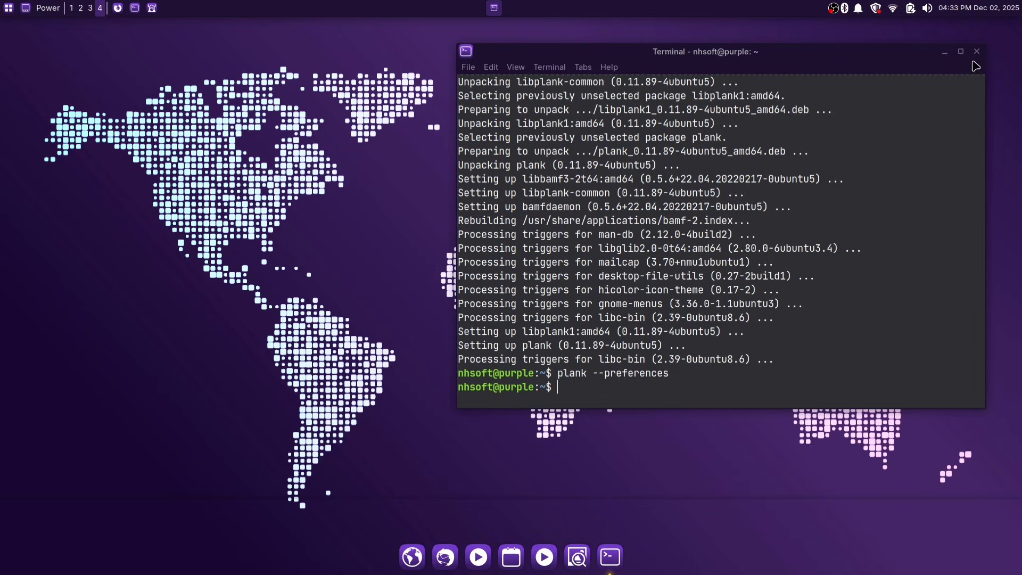
click(977, 52)
click(46, 8)
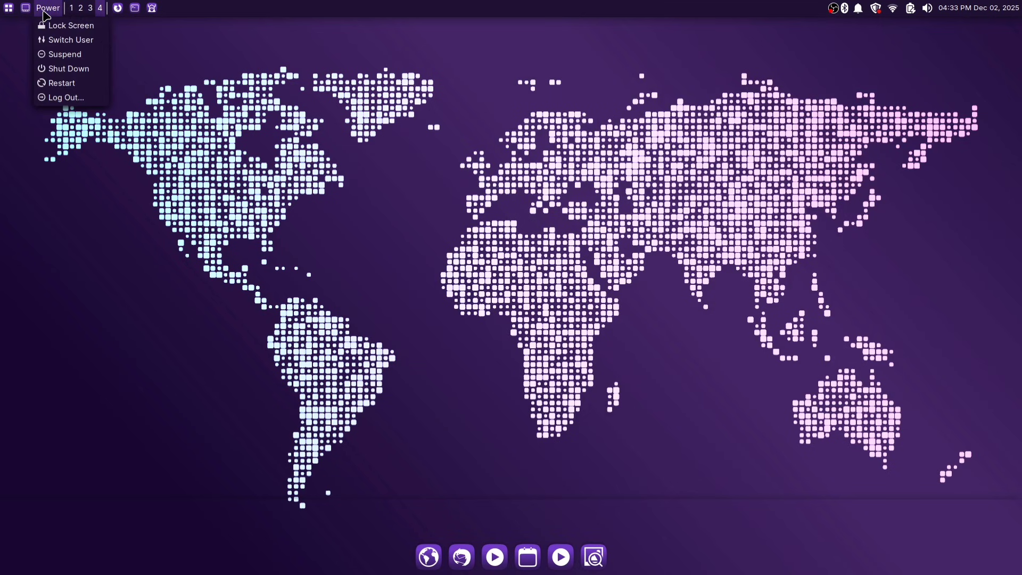
click(70, 99)
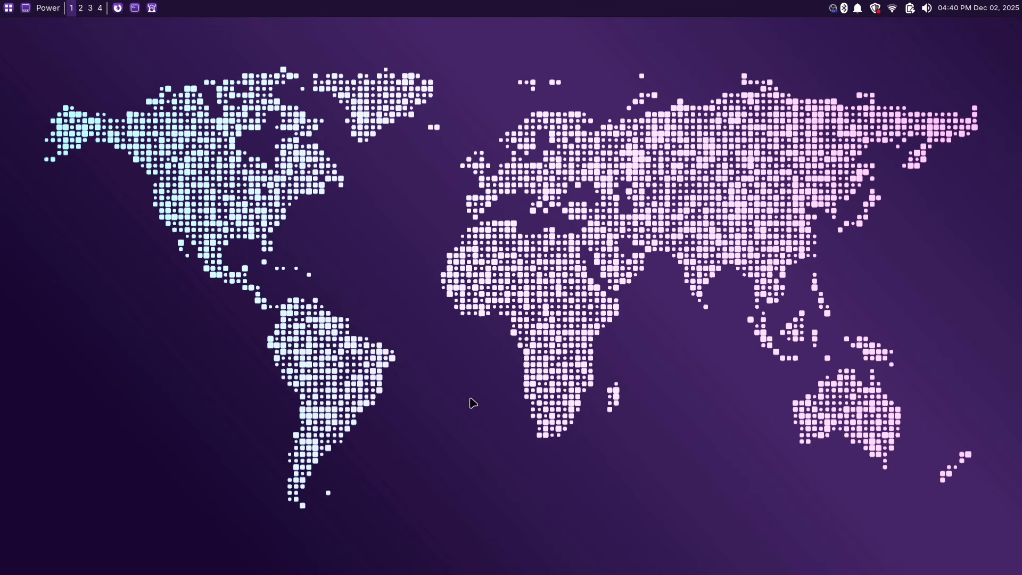
Step: Find Plank among the applications and start the dock in the new desktop session
click(9, 8)
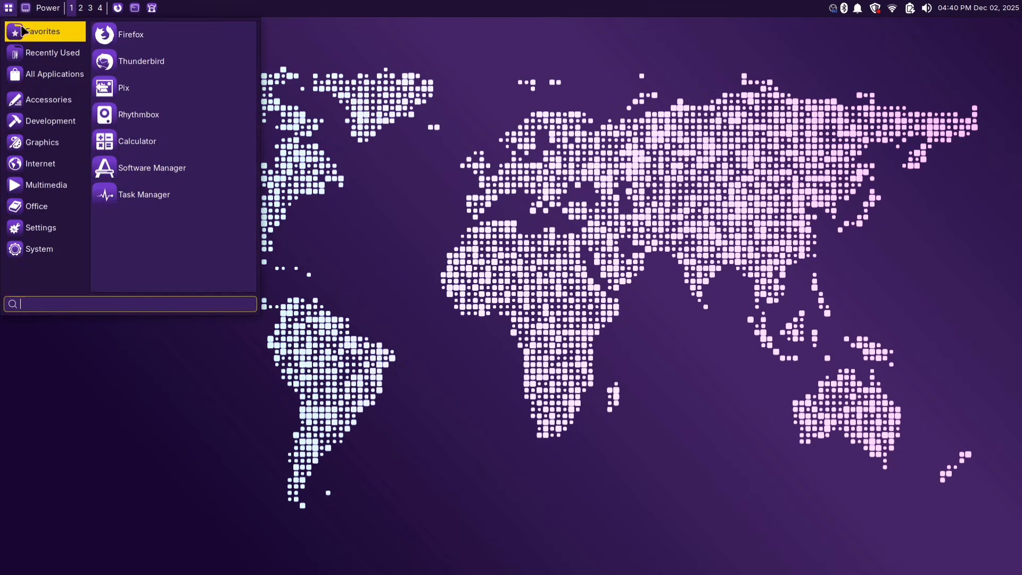
text(p)
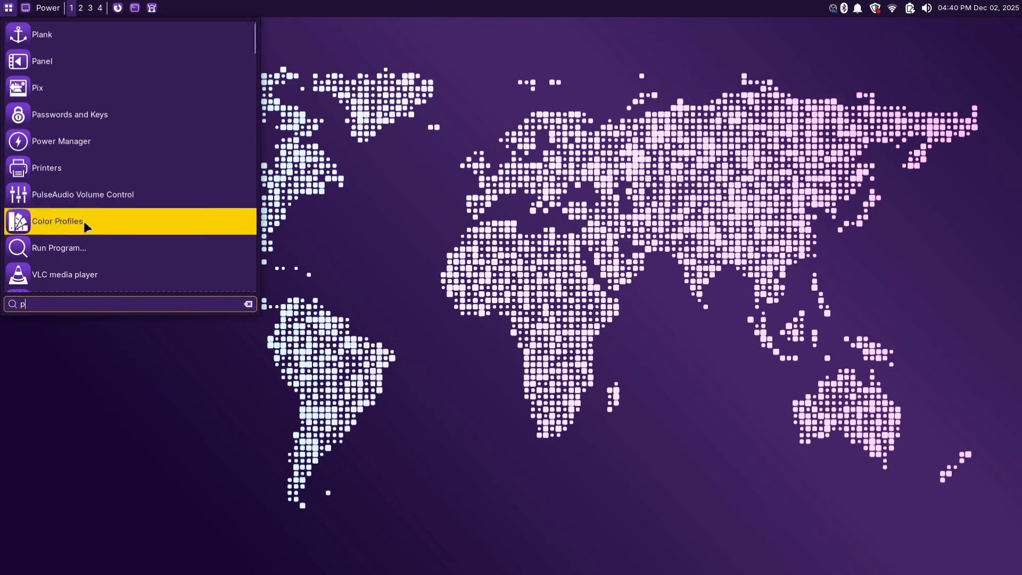
click(94, 45)
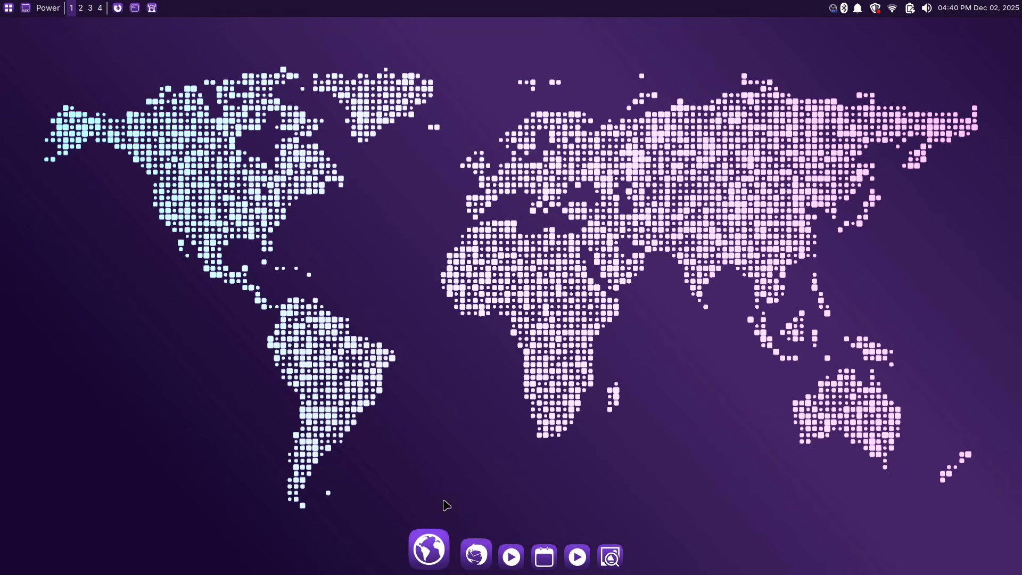
Step: Launch Application Finder and keep it in the Plank dock as the first icon
key(super)
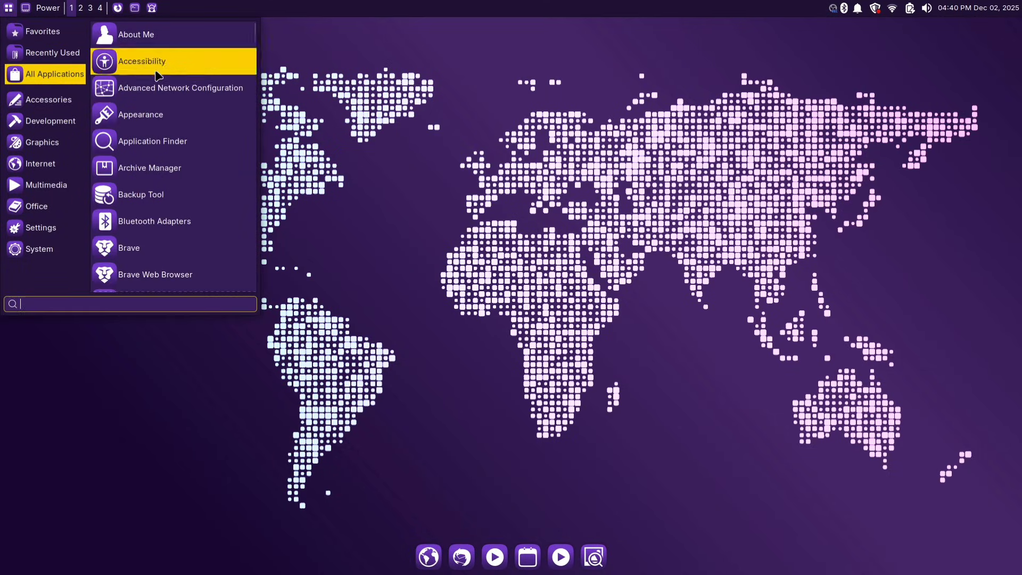
click(214, 148)
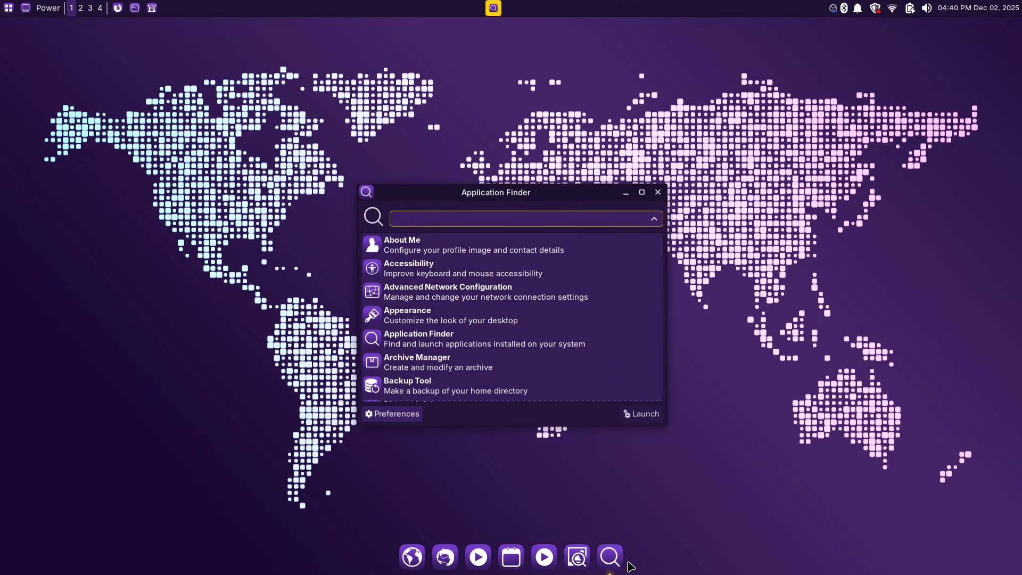
right_click(610, 554)
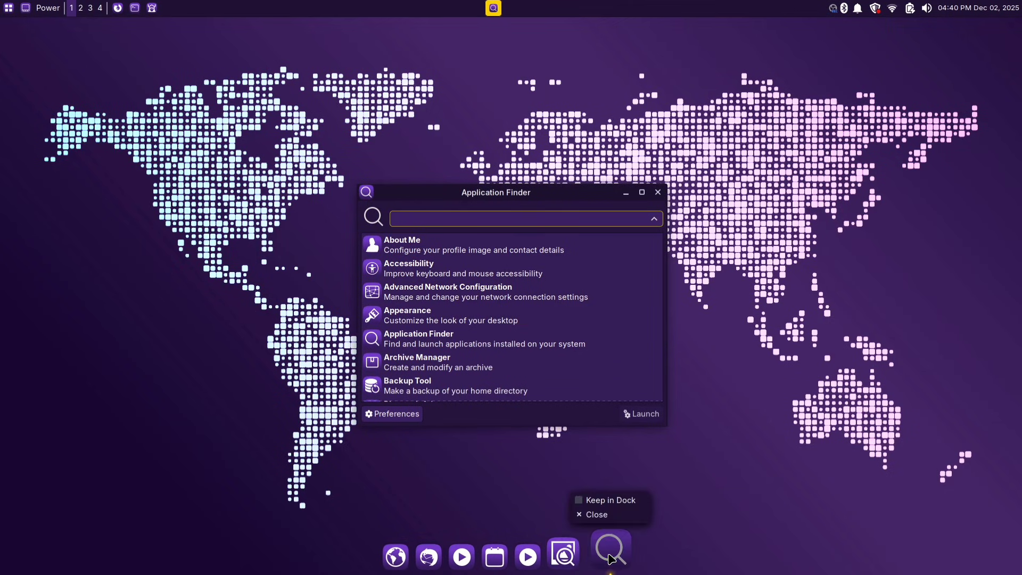
click(593, 504)
drag(609, 554, 413, 557)
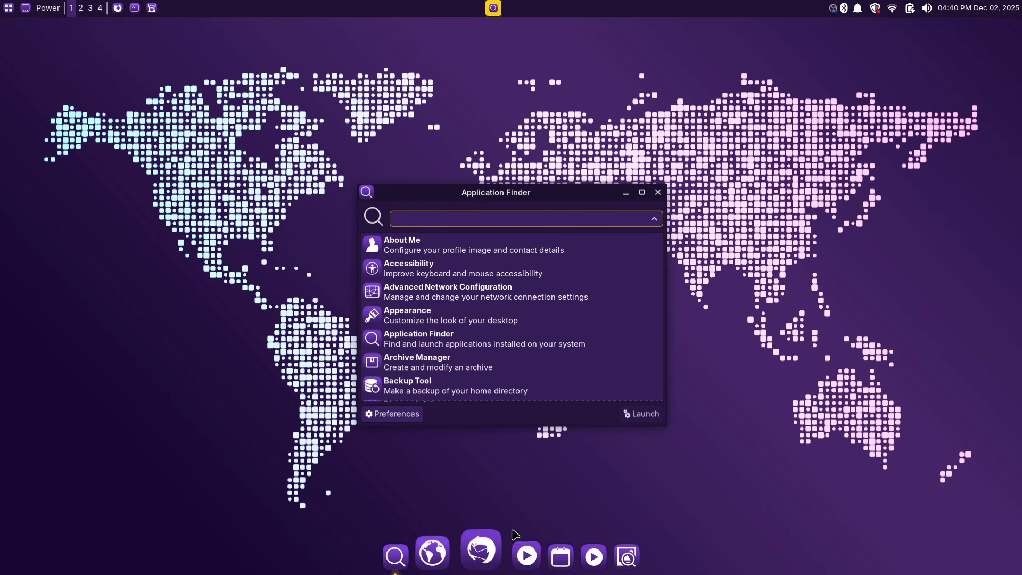
click(658, 198)
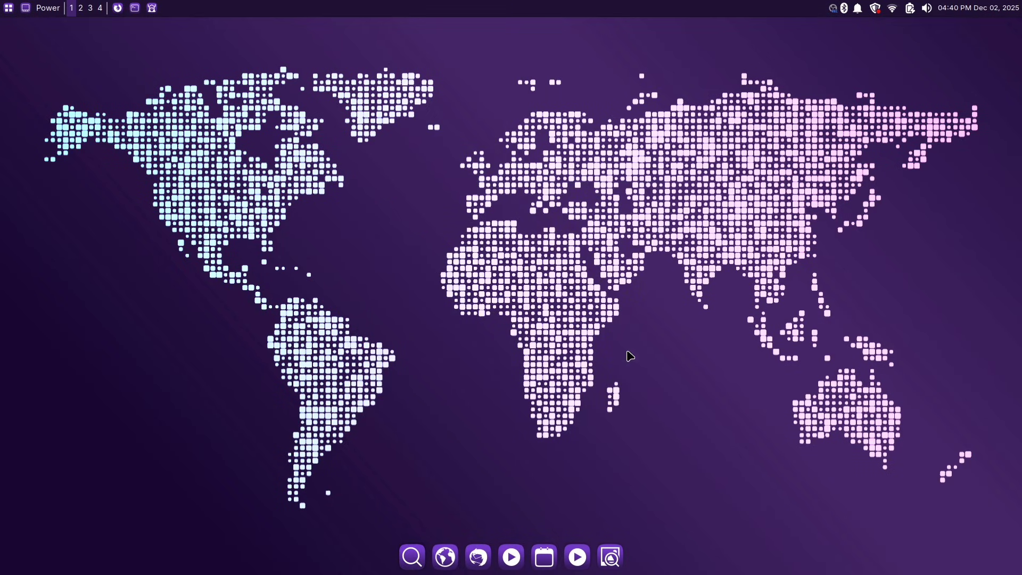
Step: Start Application Finder from the dock and search it for "fire"
click(412, 556)
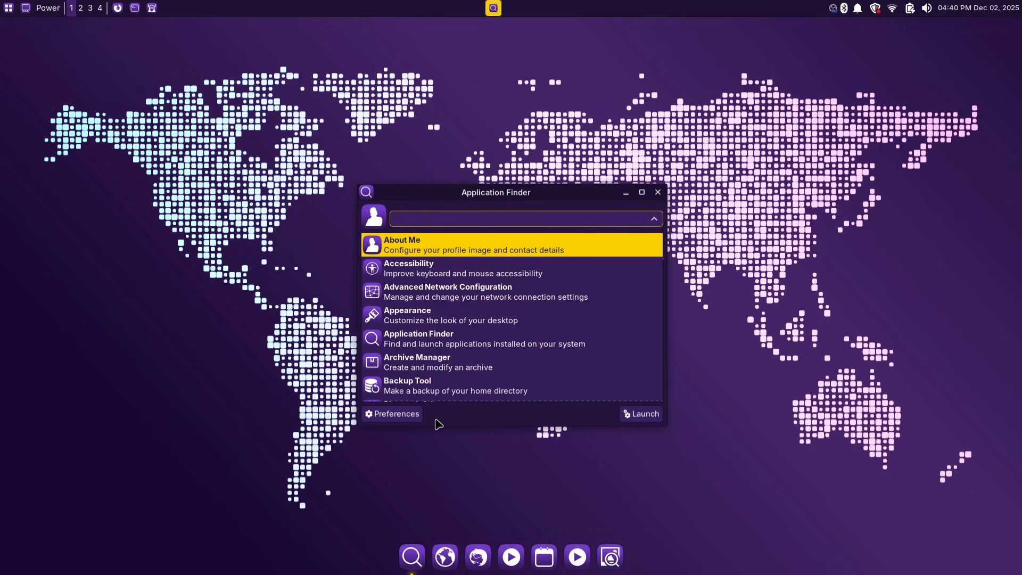
text(fire)
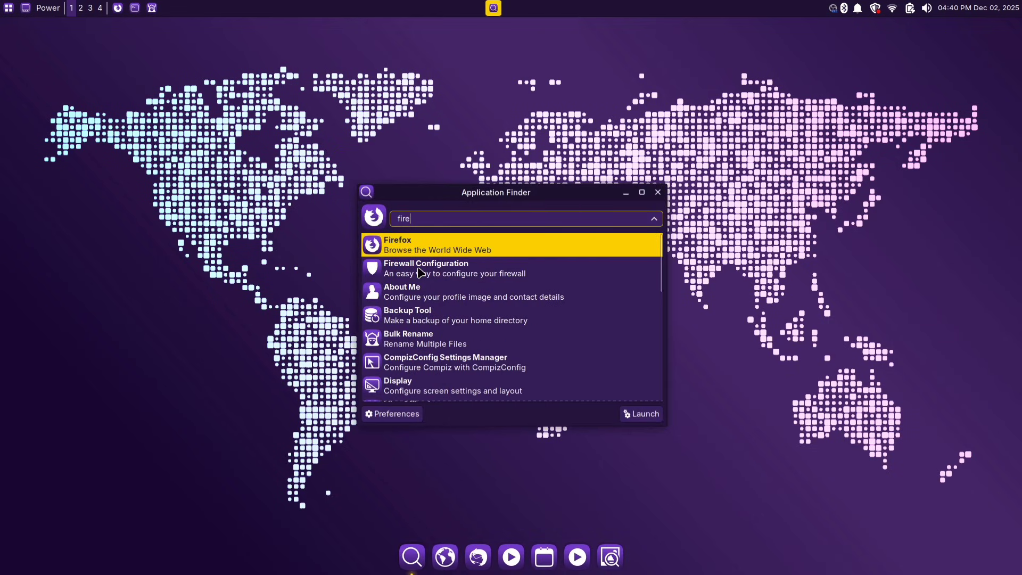
scroll(423, 276, down, 2)
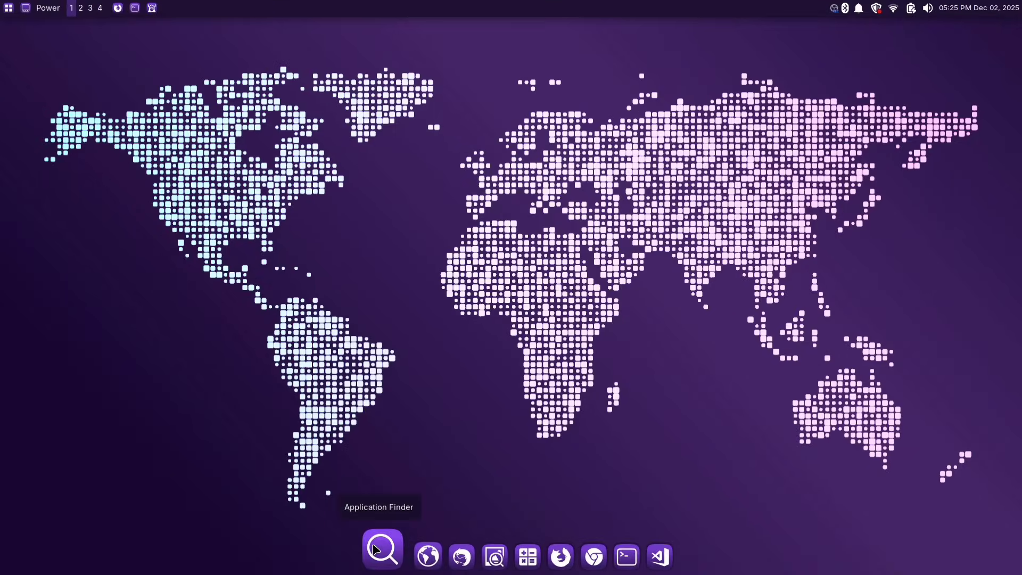
Step: Search Application Finder for "star" and open the Application Autostart settings of Session and Startup
click(378, 548)
text(star)
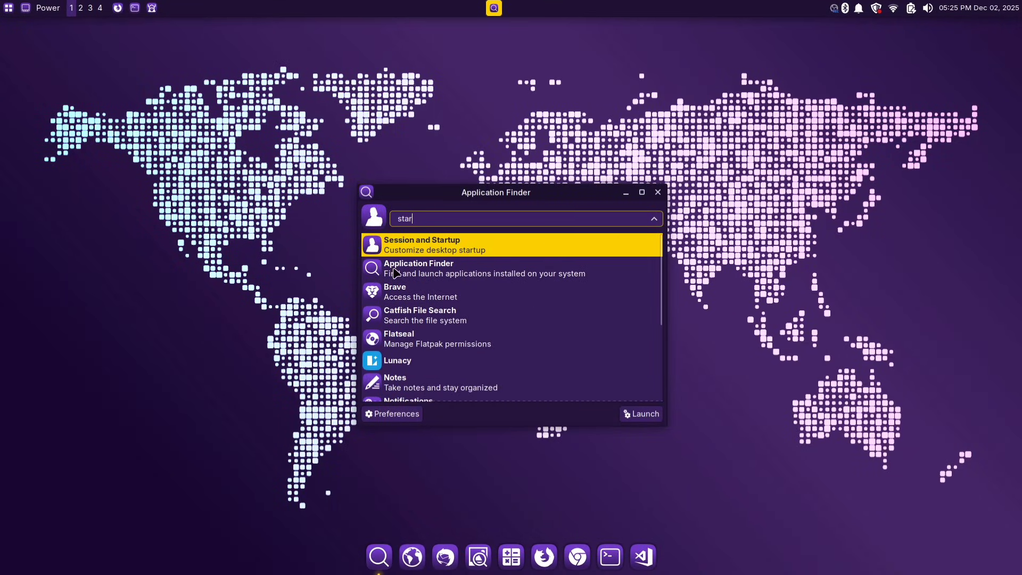
click(551, 248)
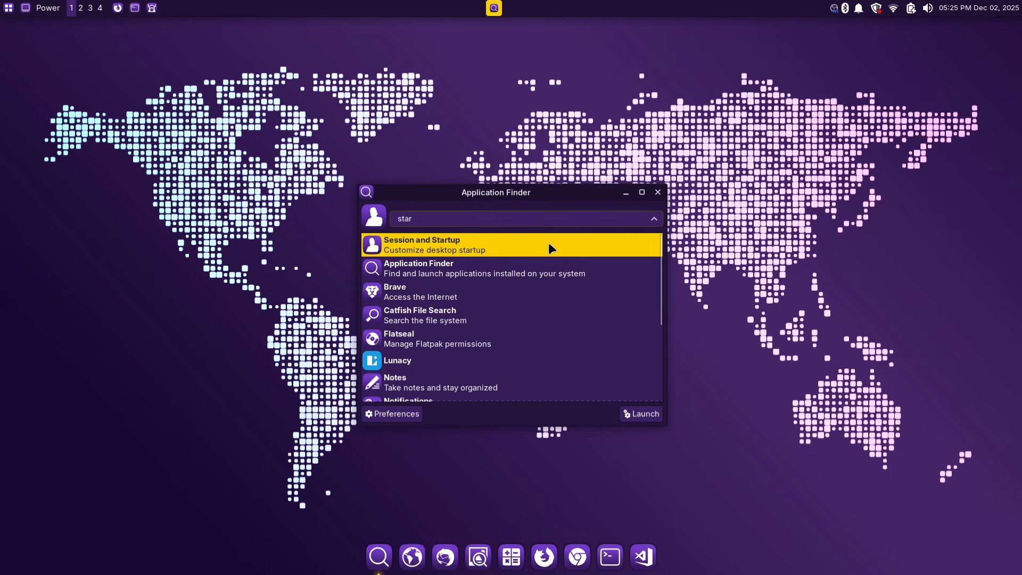
double_click(551, 248)
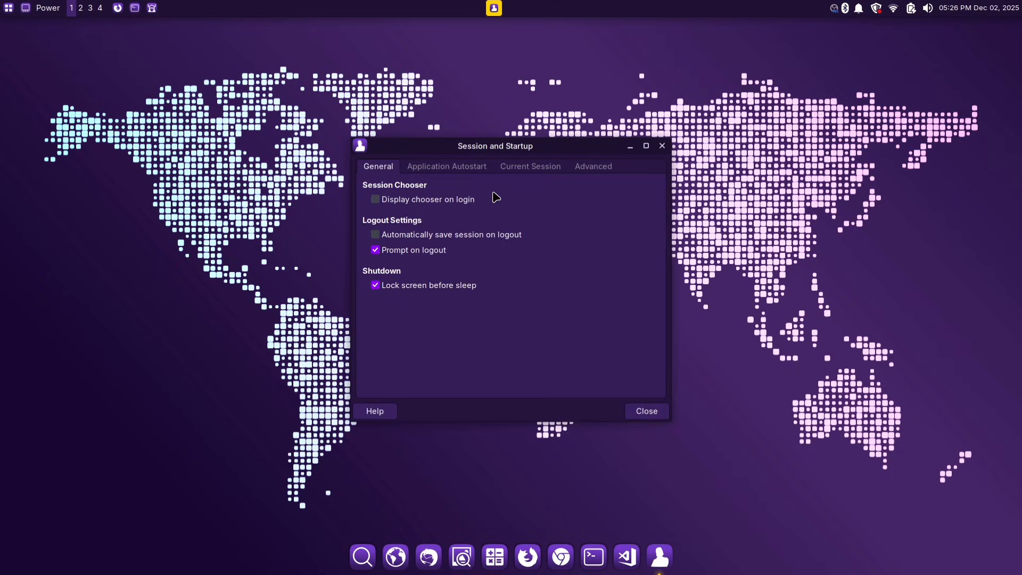
click(455, 171)
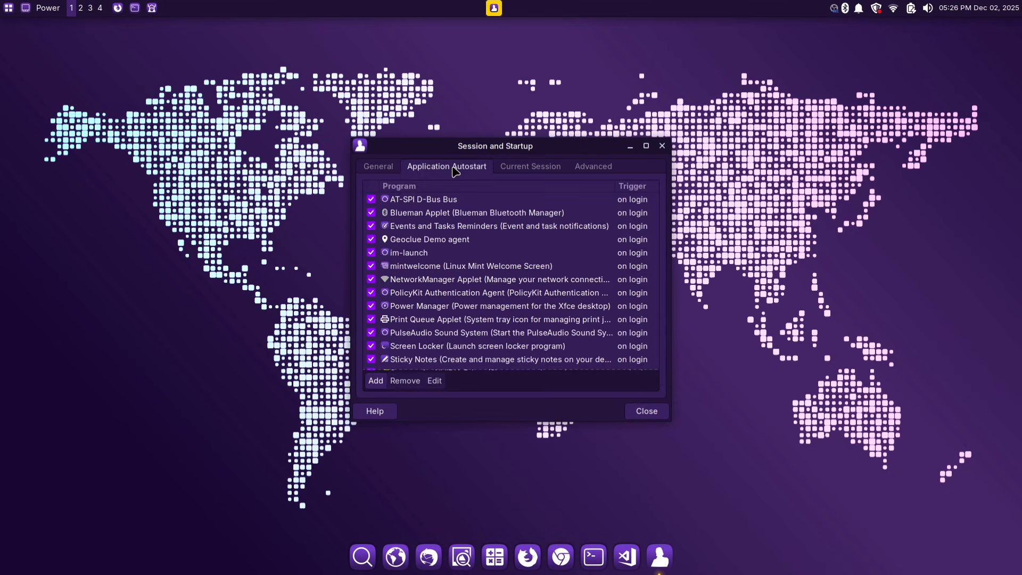
Step: Add an autostart entry named Plank that runs the command plank on login
click(376, 381)
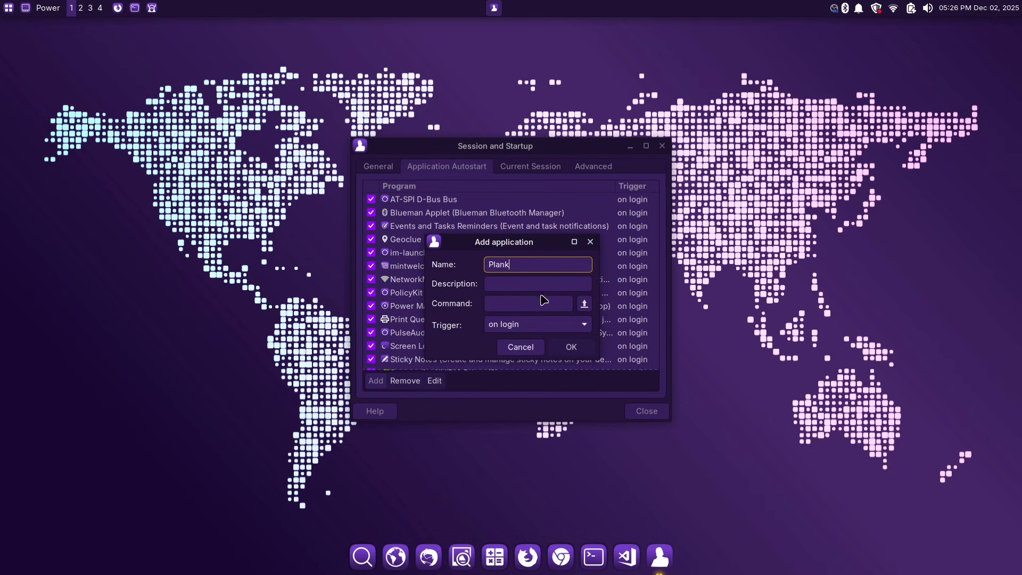
click(517, 301)
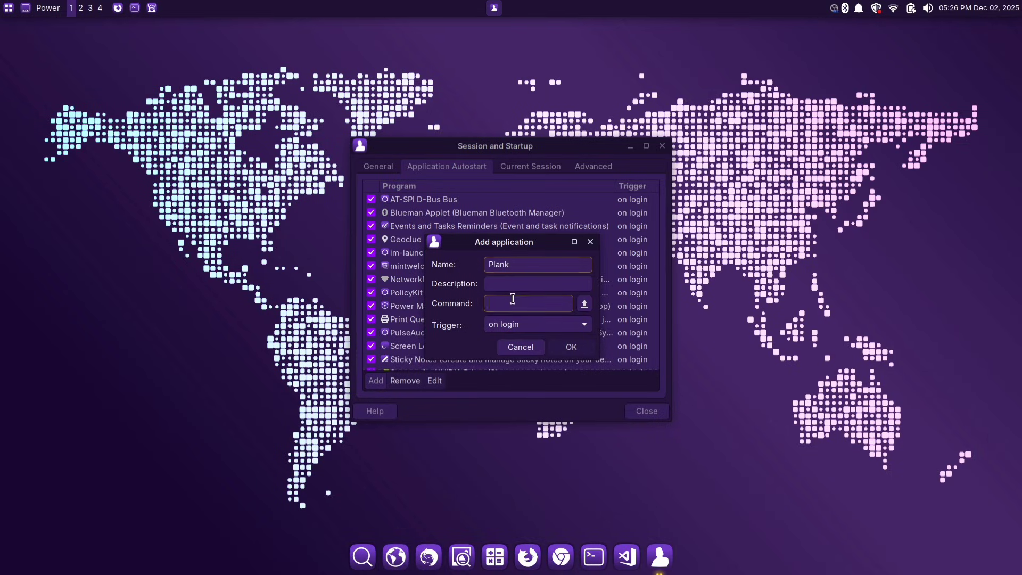
text(plank)
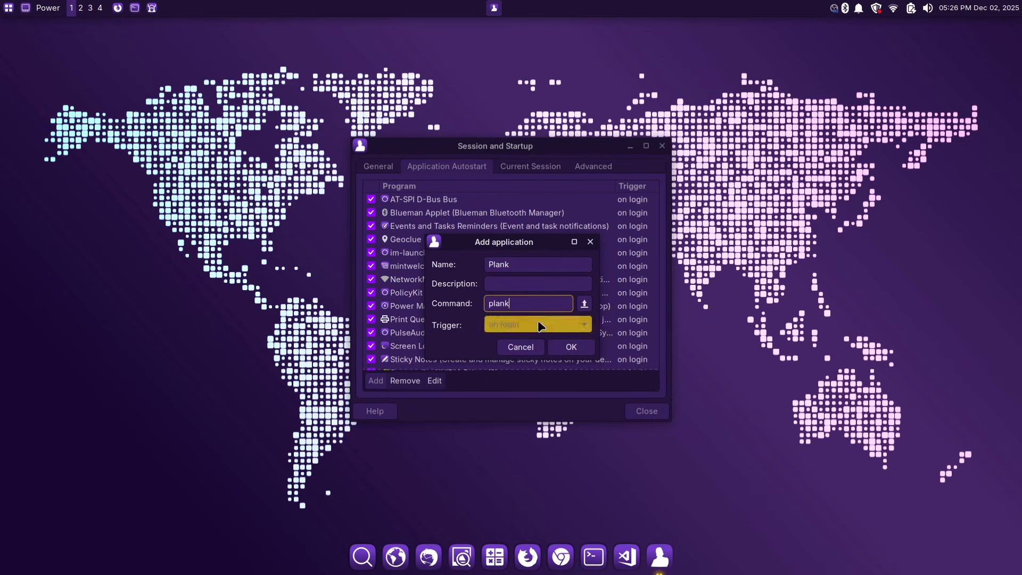
click(571, 347)
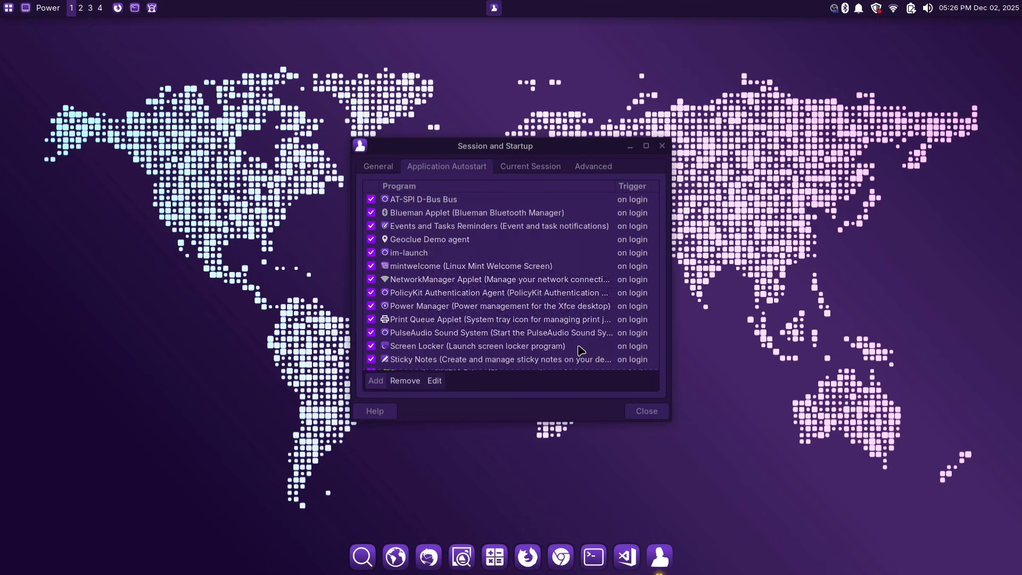
scroll(496, 276, down, 5)
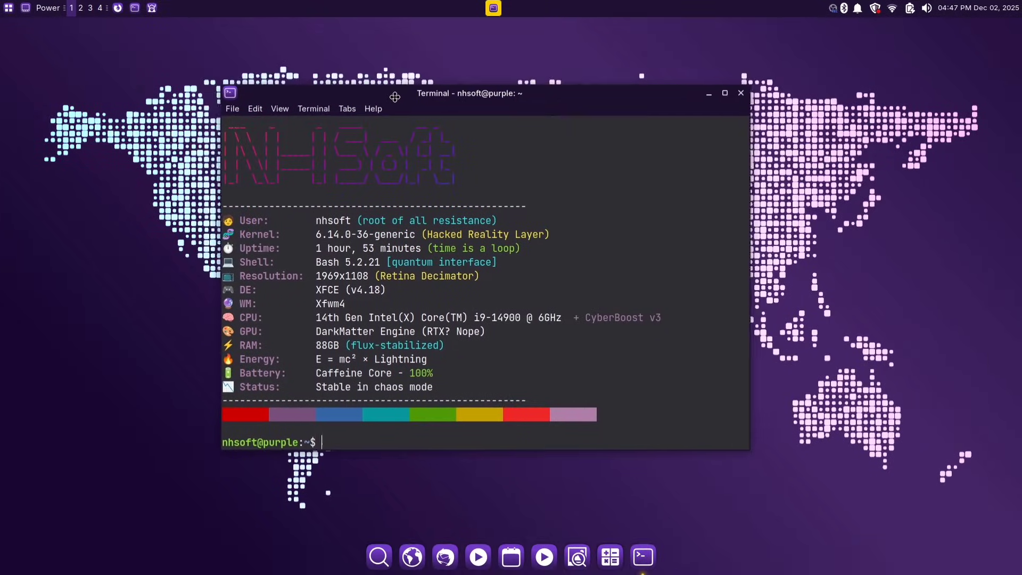
Step: Run sudo apt check in the terminal
drag(396, 97, 372, 97)
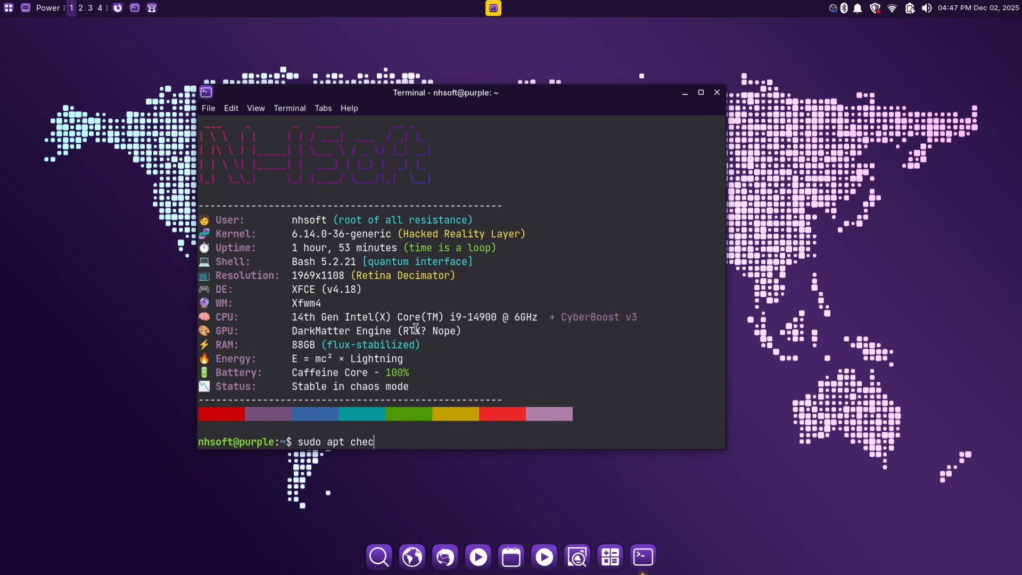
text(k)
key(Return)
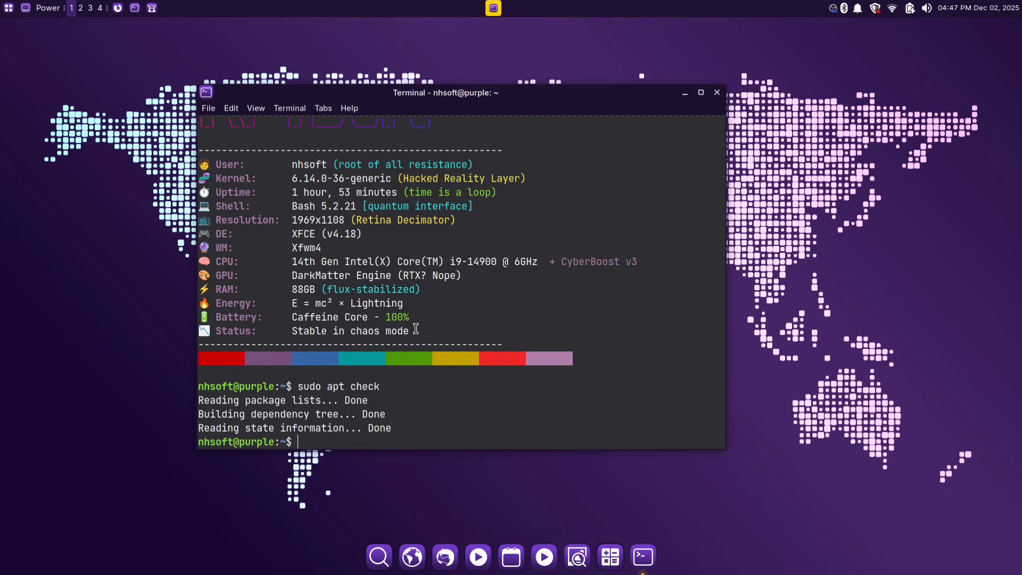
scroll(445, 315, up, 2)
Step: Apply the White on Black colour preset in the terminal preferences
click(232, 109)
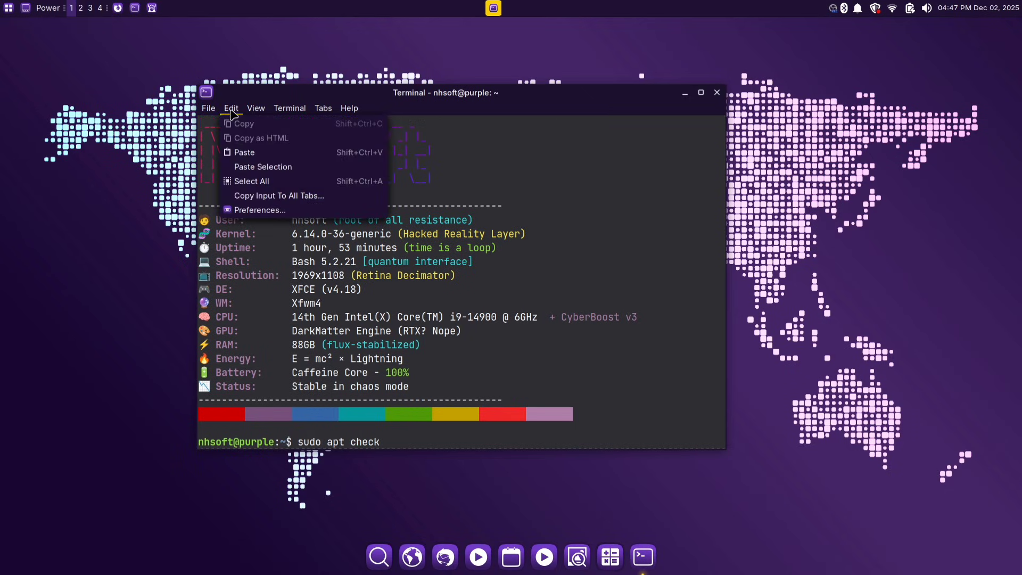
click(337, 210)
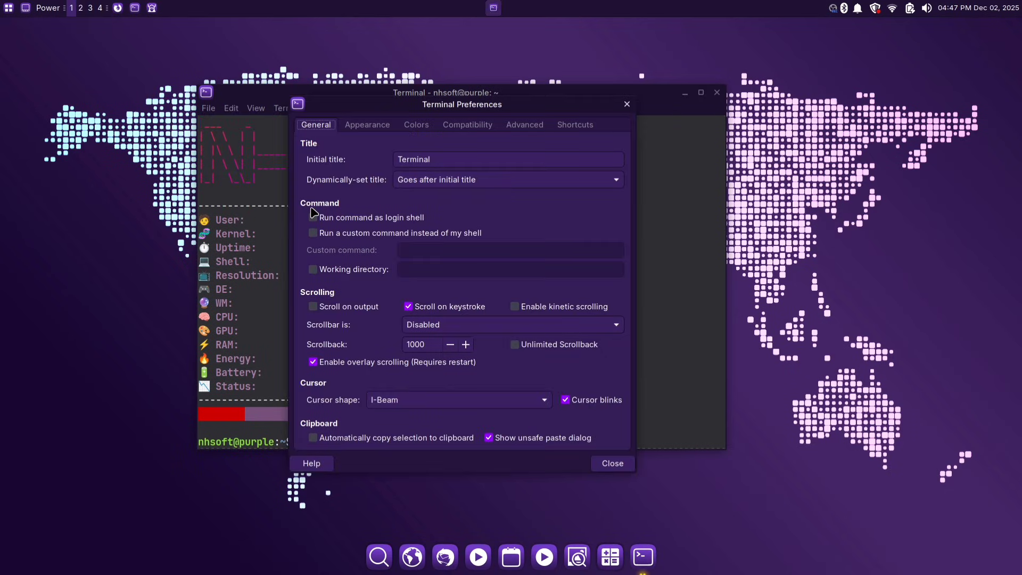
click(419, 125)
drag(462, 107, 645, 82)
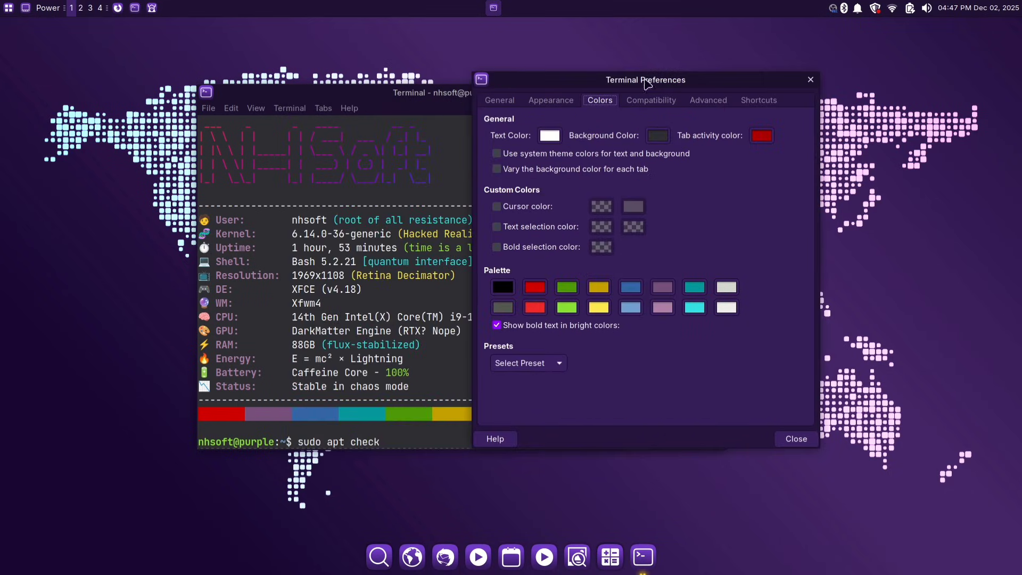
click(527, 363)
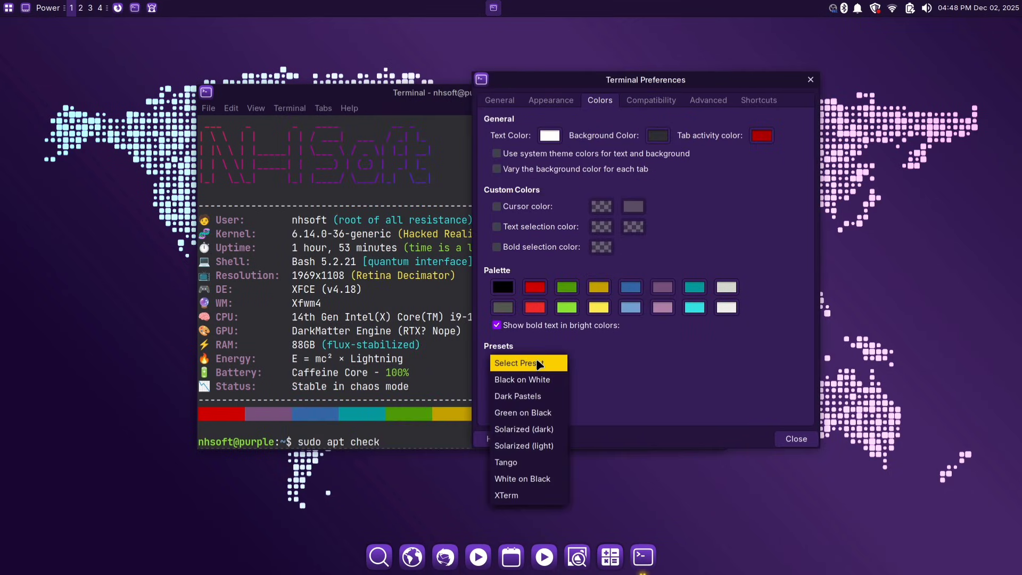
click(524, 482)
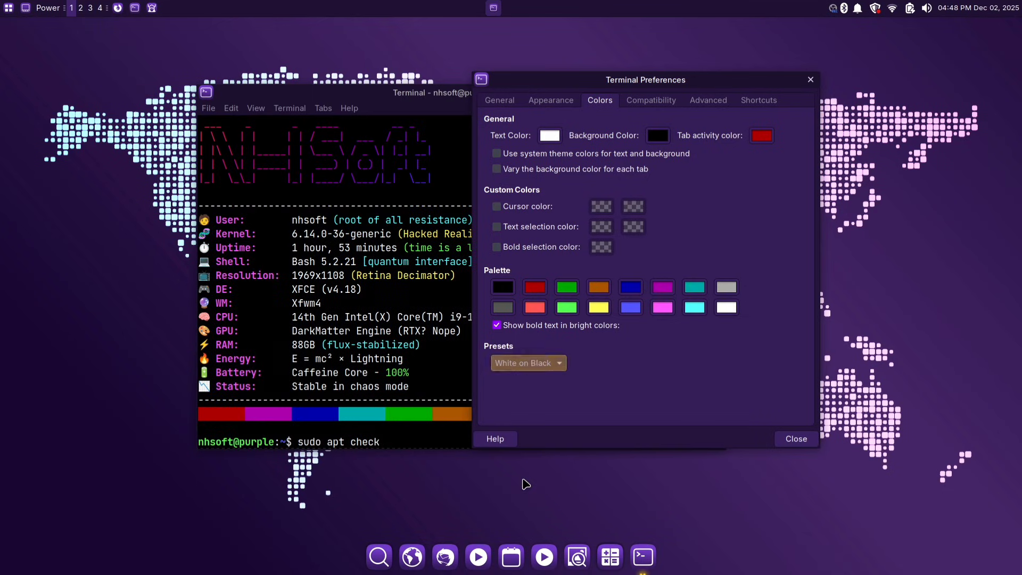
drag(569, 79, 542, 72)
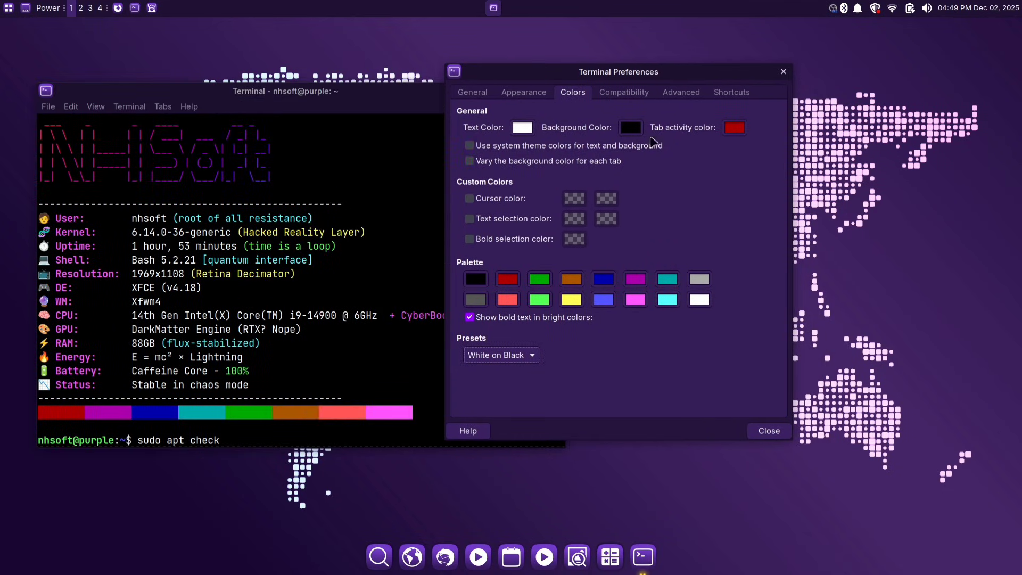
Step: Set the terminal's background to the custom dark purple #2B094B
click(629, 130)
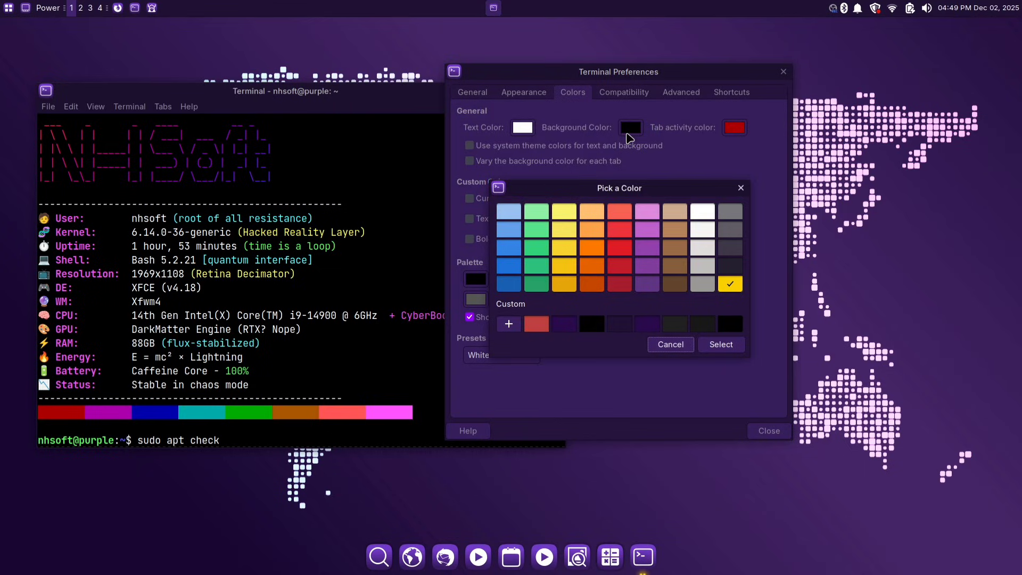
click(508, 327)
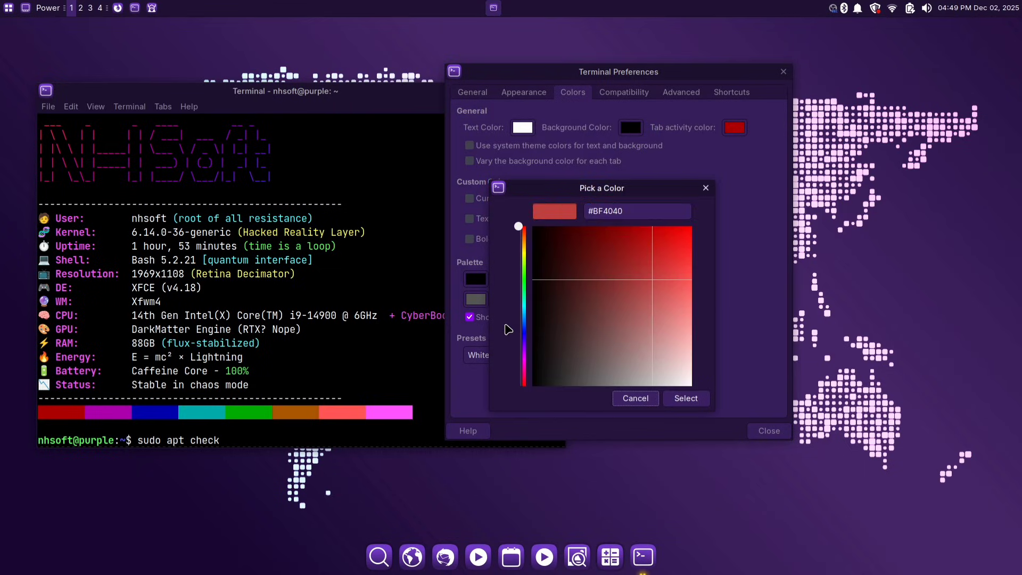
drag(523, 256, 523, 347)
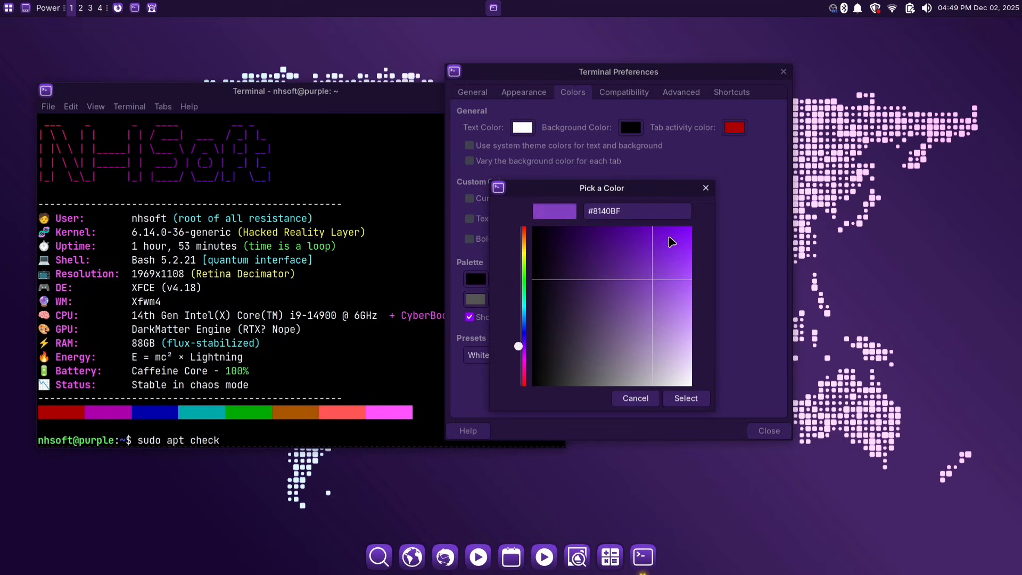
drag(666, 236, 580, 246)
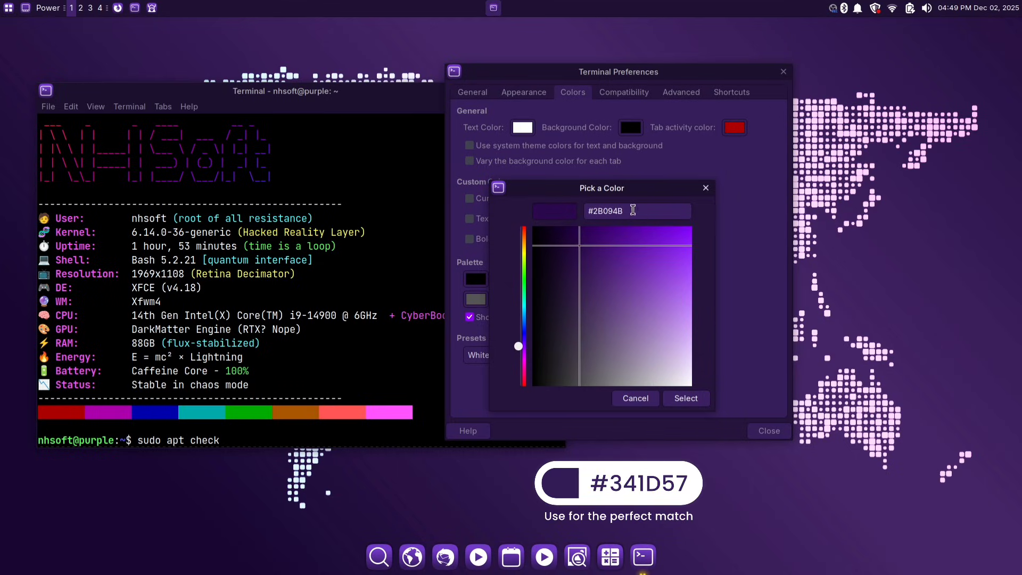
click(686, 399)
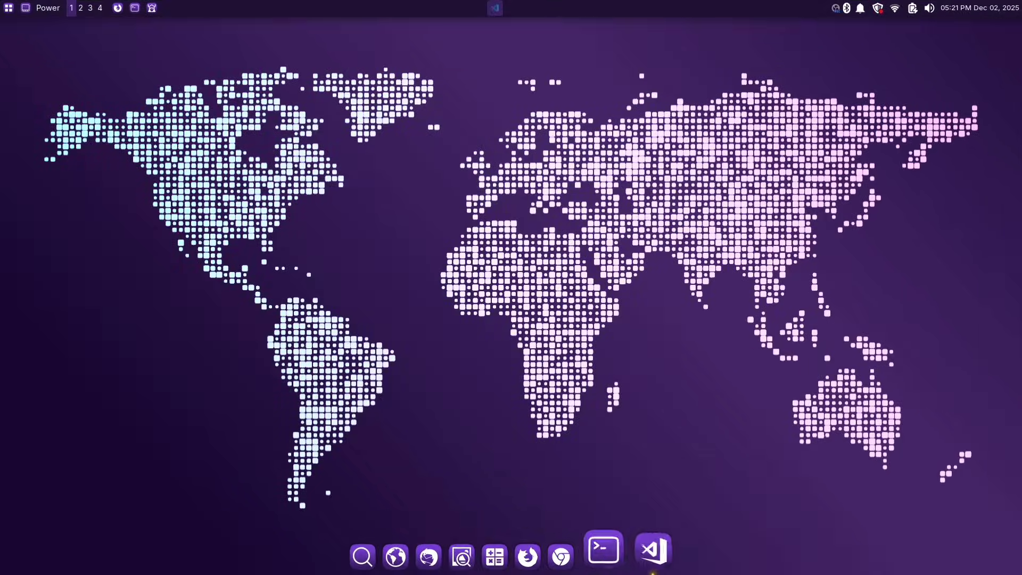
Step: Switch to VS Code and examine the purple colour theme on bt.py and the list of available colour themes
click(641, 543)
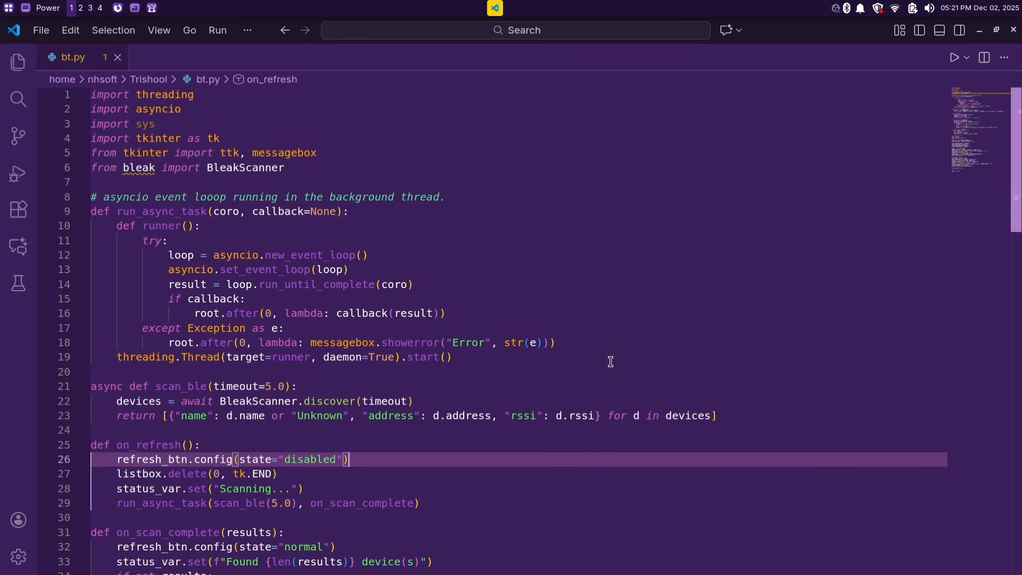
scroll(568, 314, down, 4)
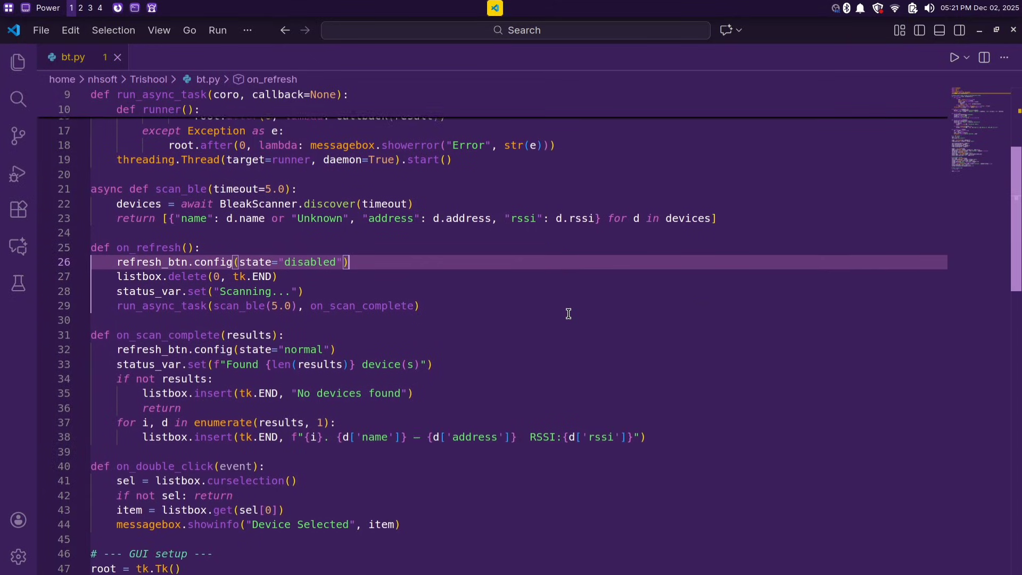
scroll(568, 314, up, 2)
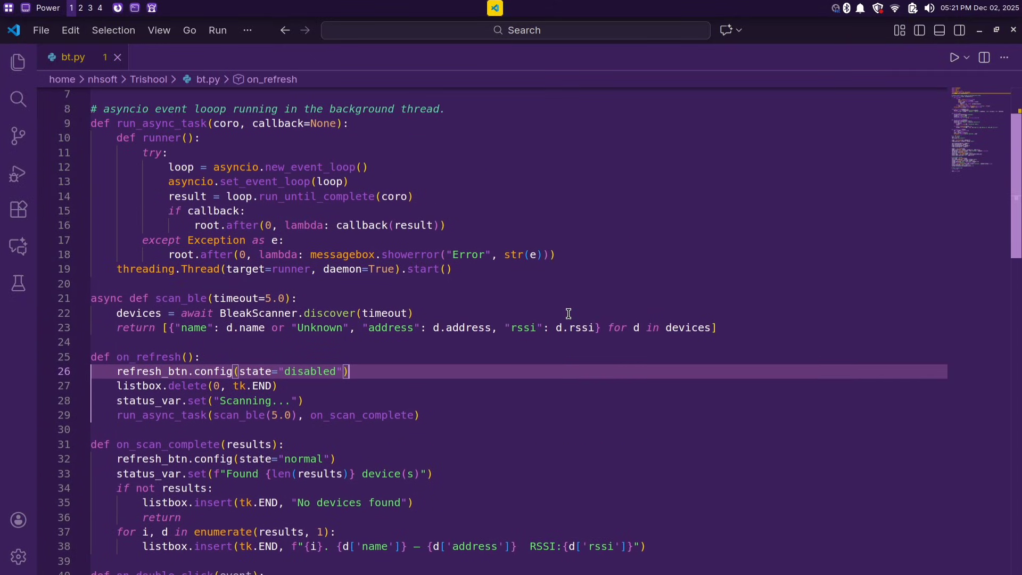
click(19, 557)
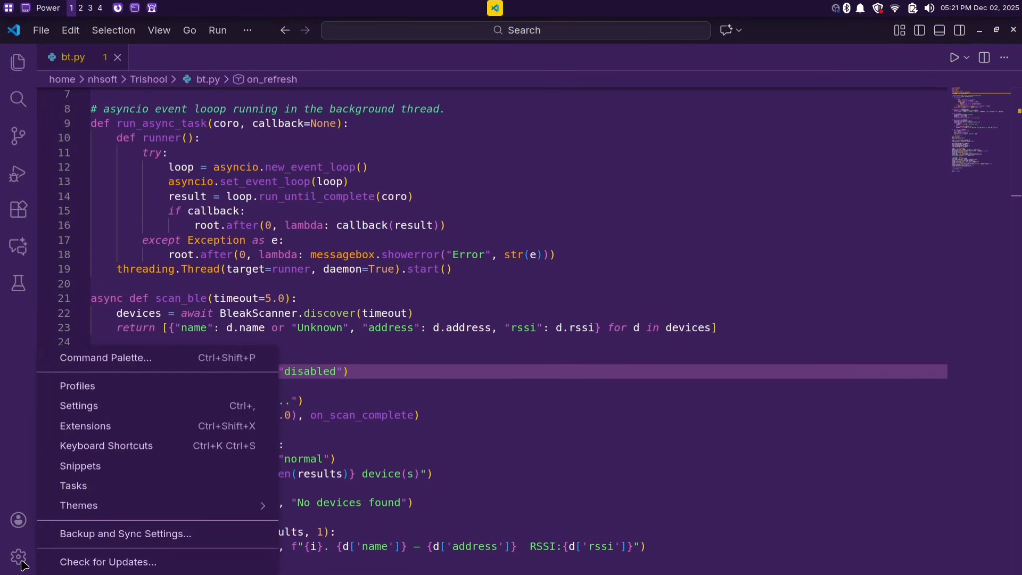
mouse_move(102, 515)
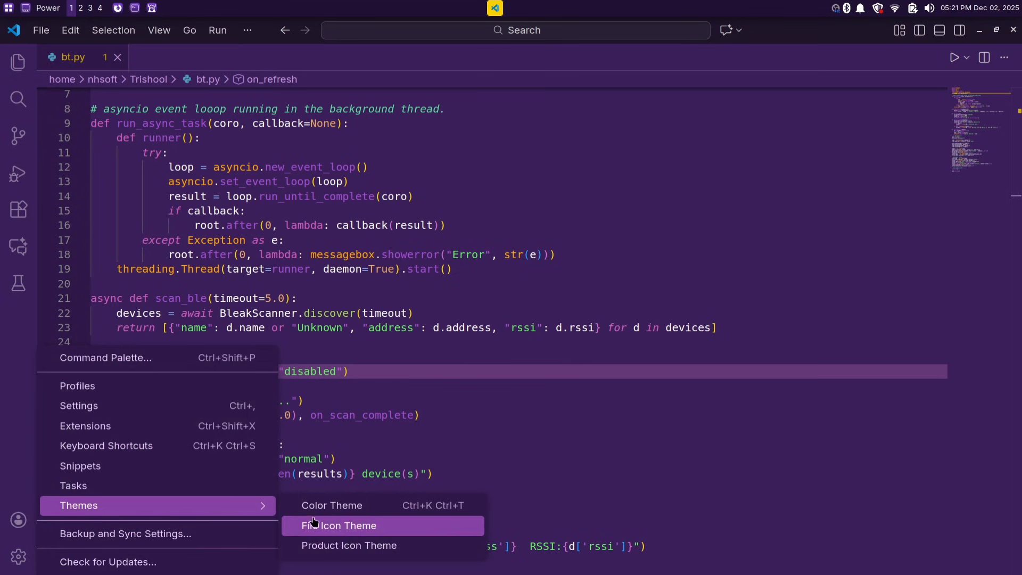
click(334, 510)
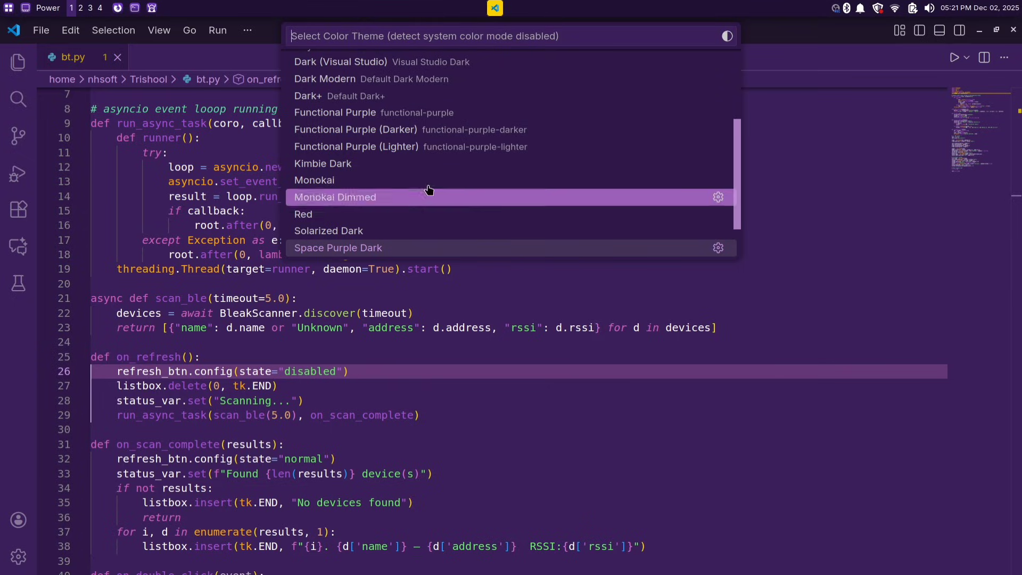
click(473, 298)
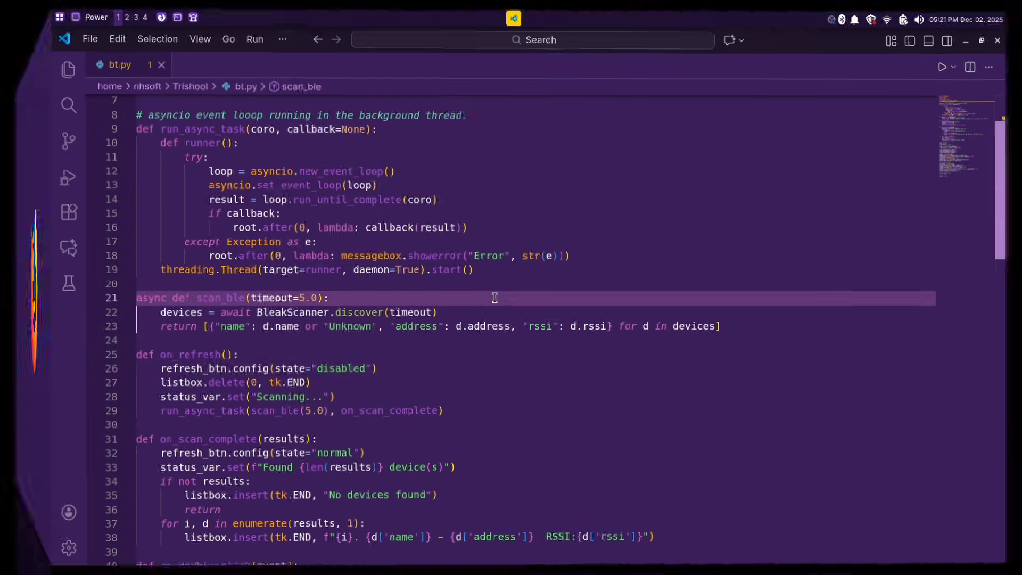
scroll(495, 297, down, 3)
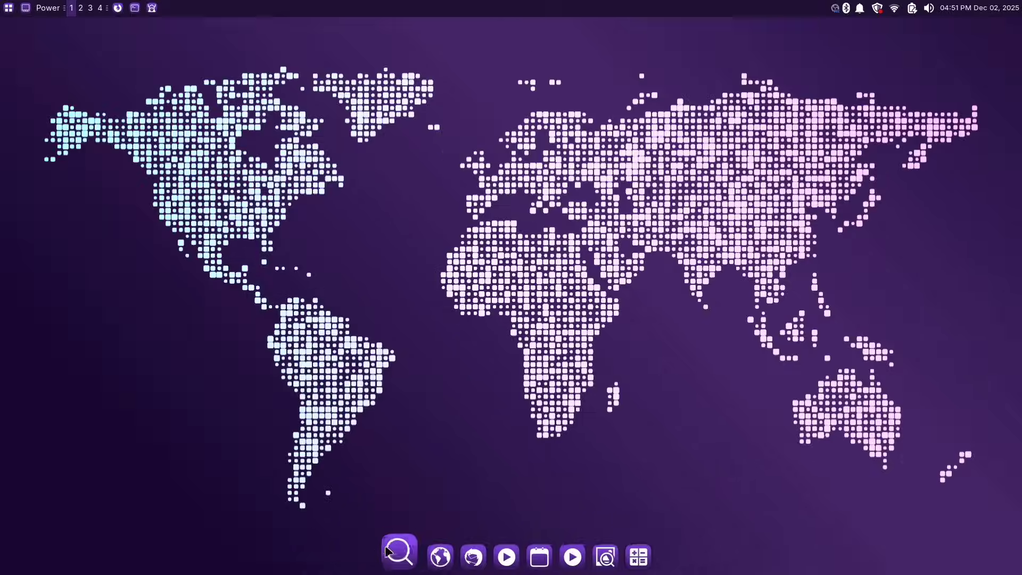
Step: Find and launch Firefox, and open its Extensions and themes manager
click(395, 556)
text(fir)
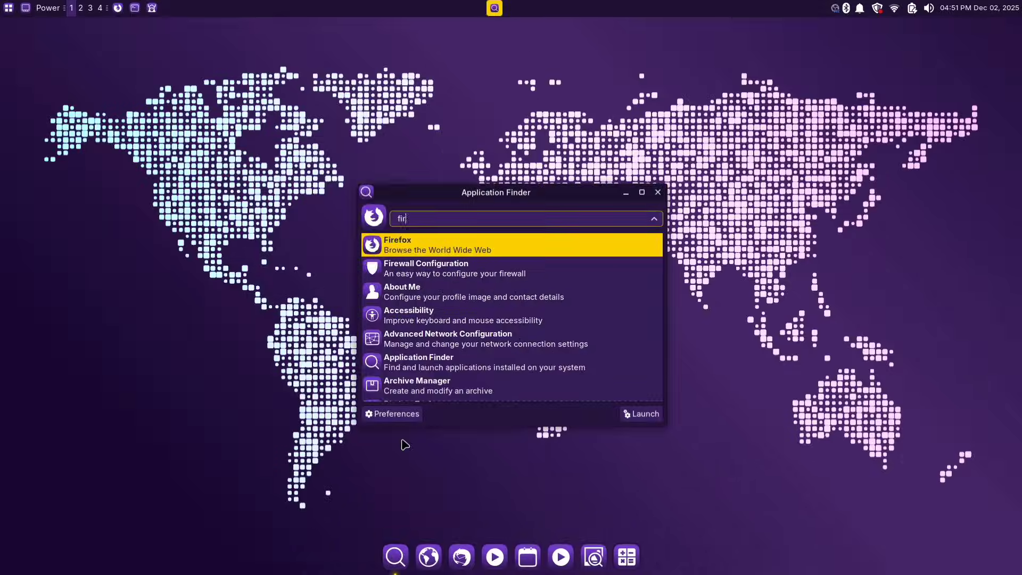
key(Return)
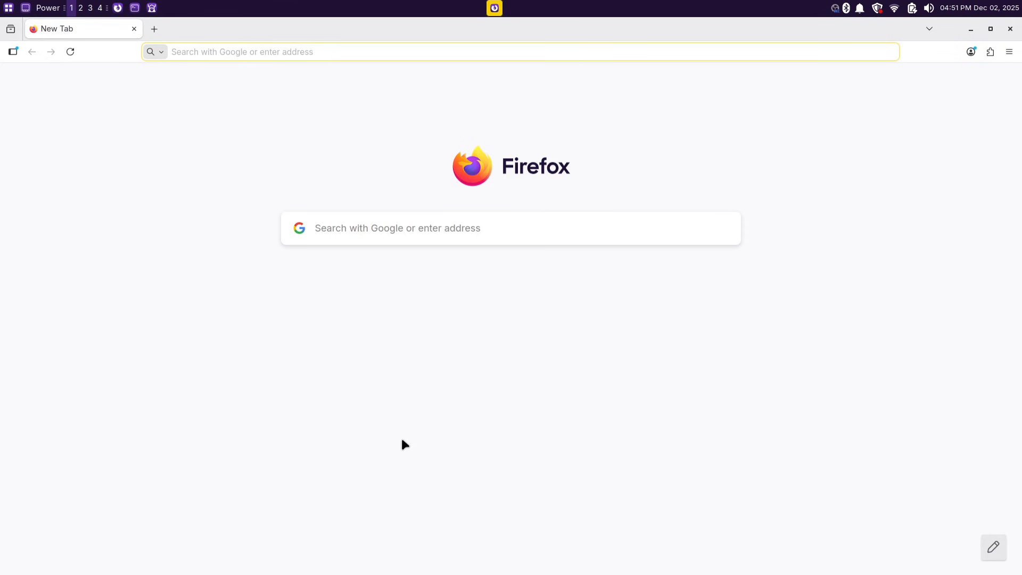
click(1008, 57)
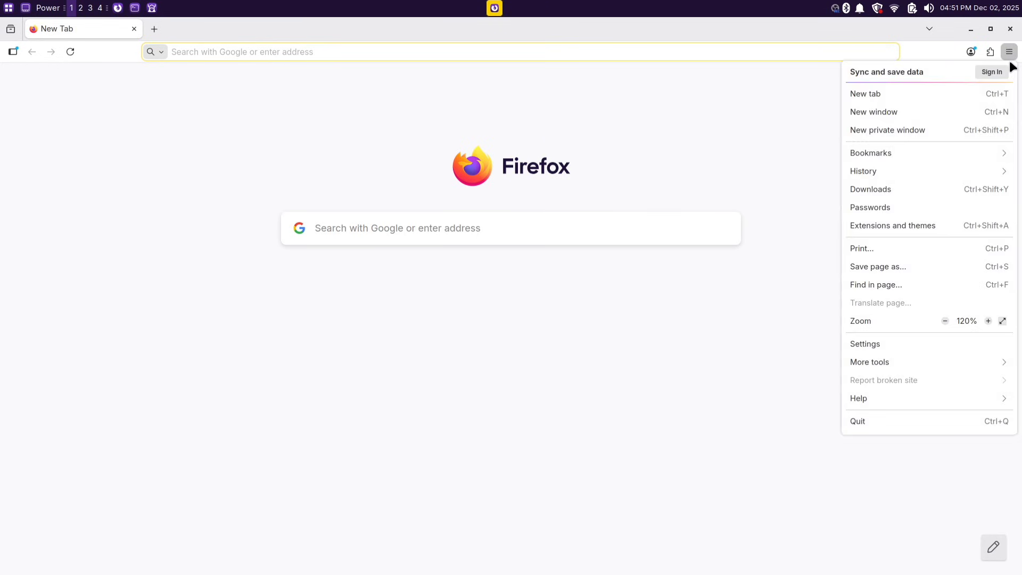
click(945, 224)
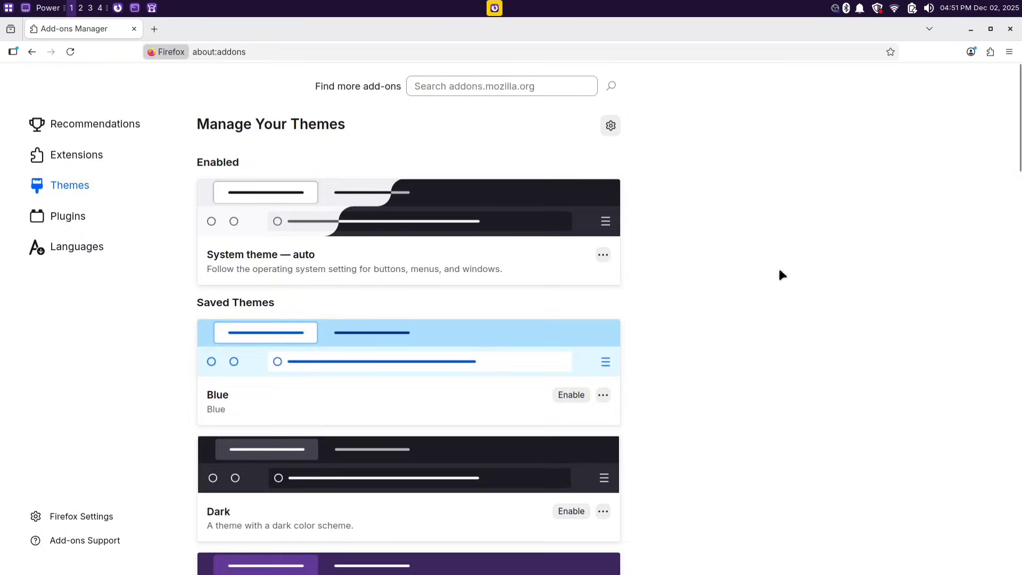
Step: Open the details of the saved Dark purple theme and enable it
scroll(648, 298, down, 5)
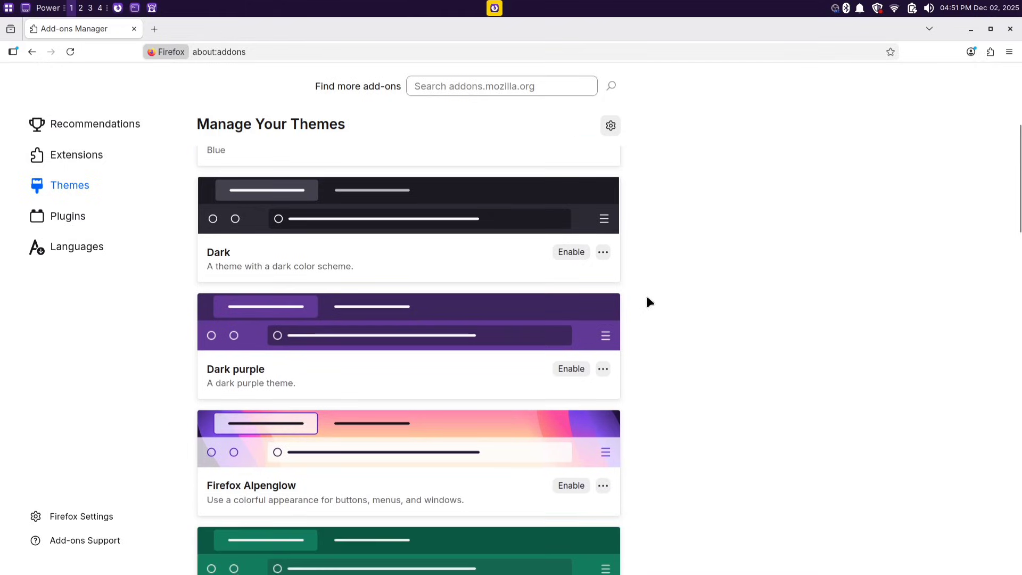
click(291, 372)
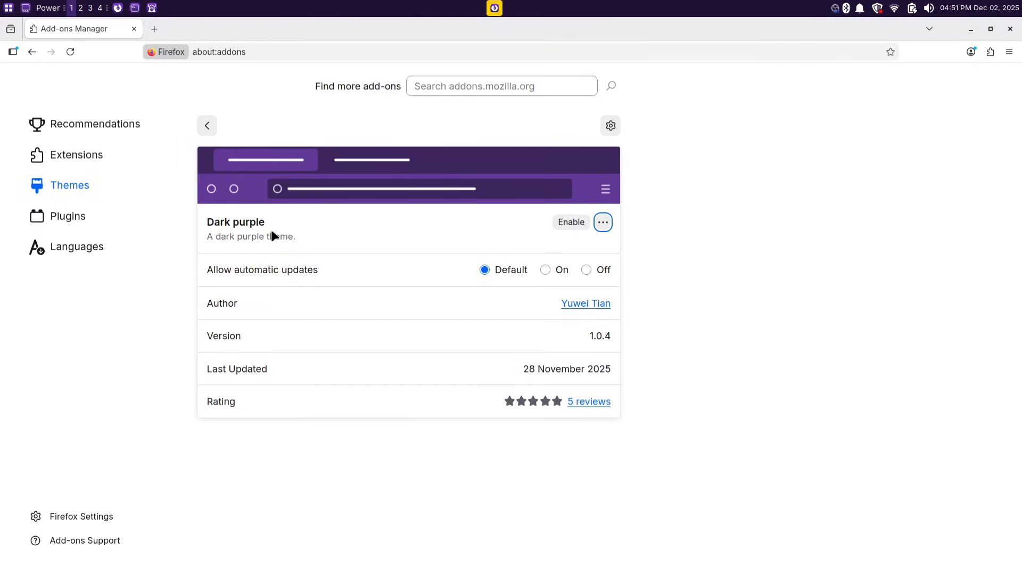
drag(549, 308, 615, 310)
click(493, 318)
click(567, 221)
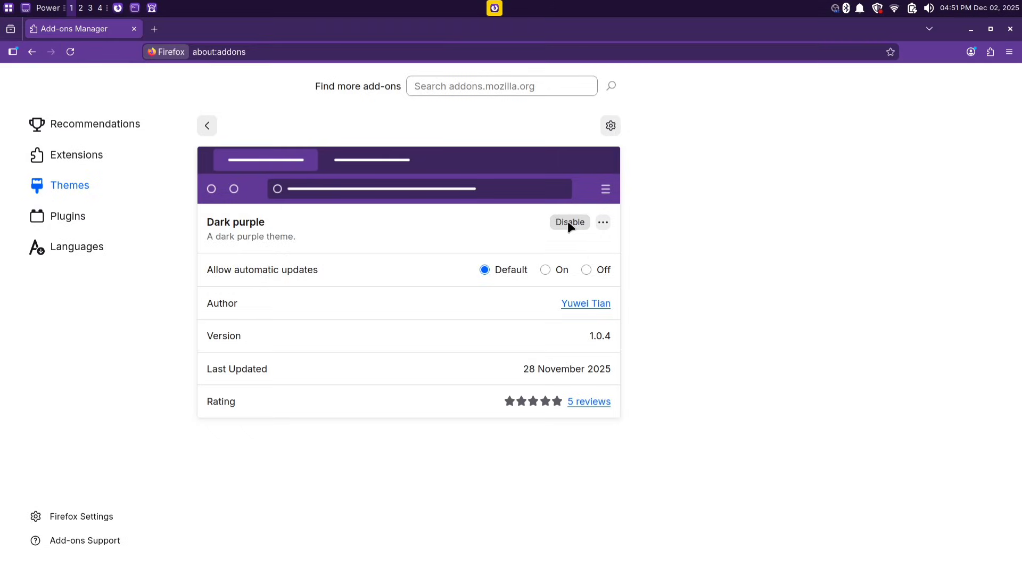
Step: Open a new tab and inspect the Dark purple theme there and in Firefox's main menu
click(154, 29)
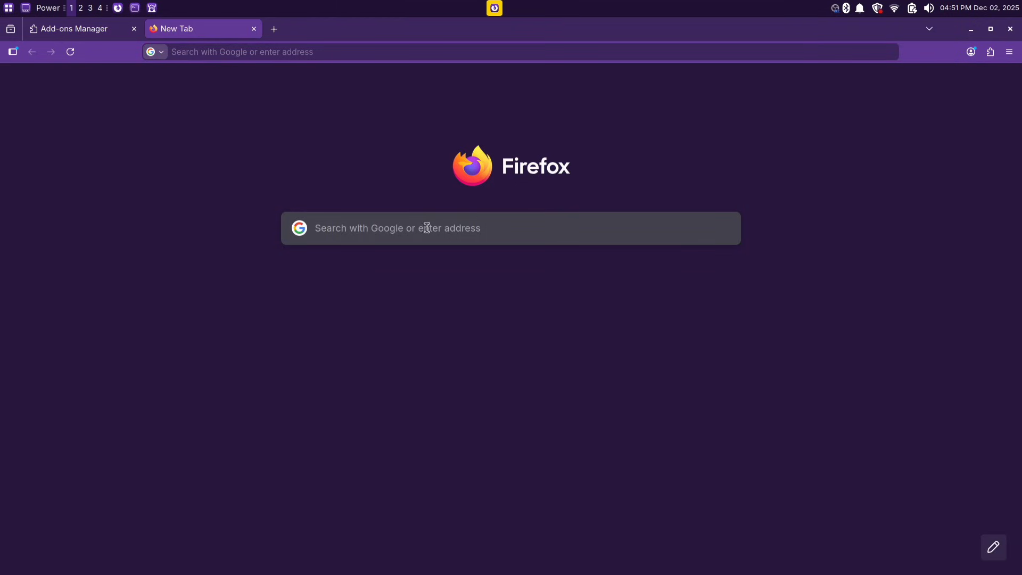
click(1009, 56)
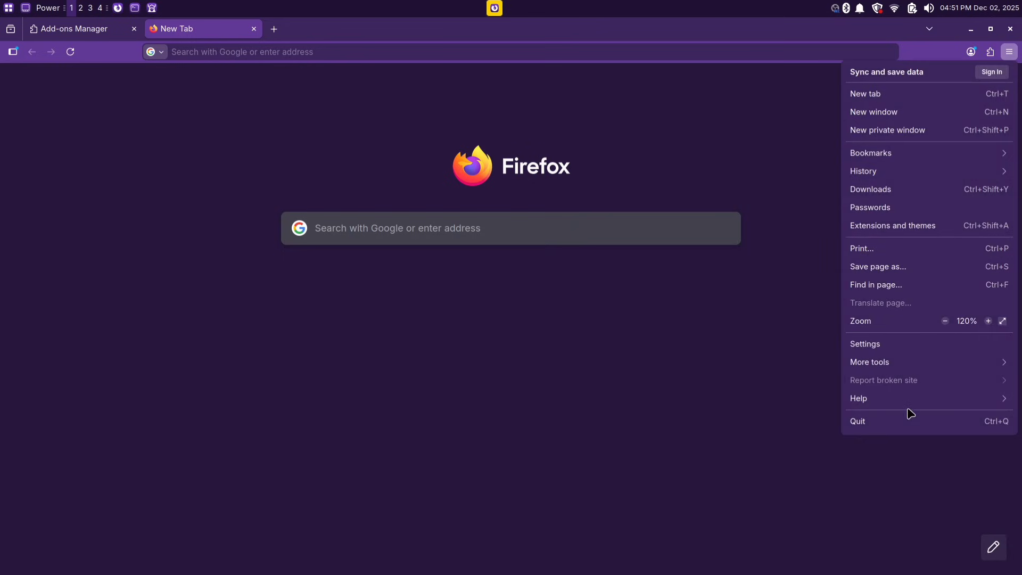
click(747, 171)
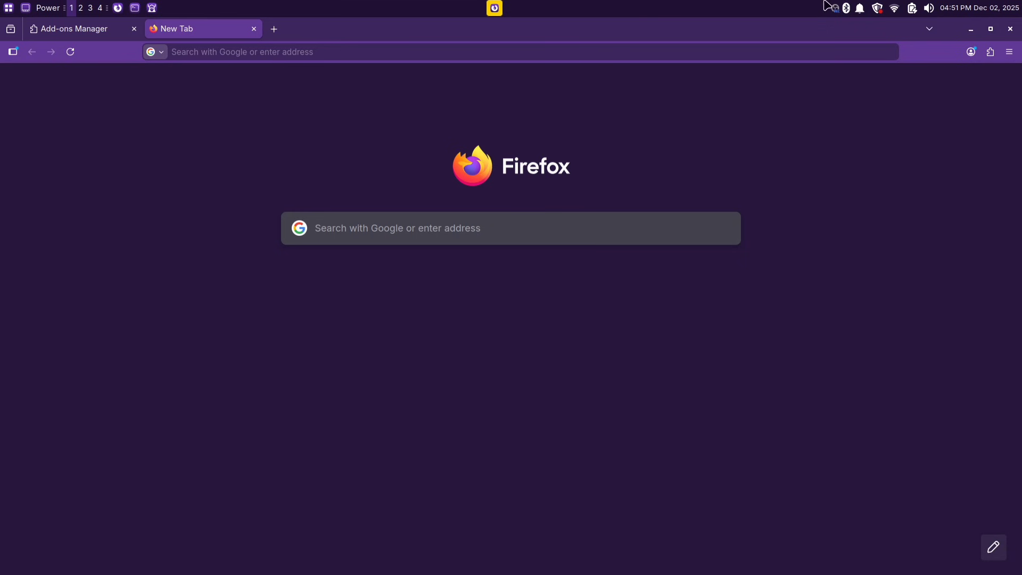
Step: Minimise Firefox and open the desktop's applications menu
click(971, 29)
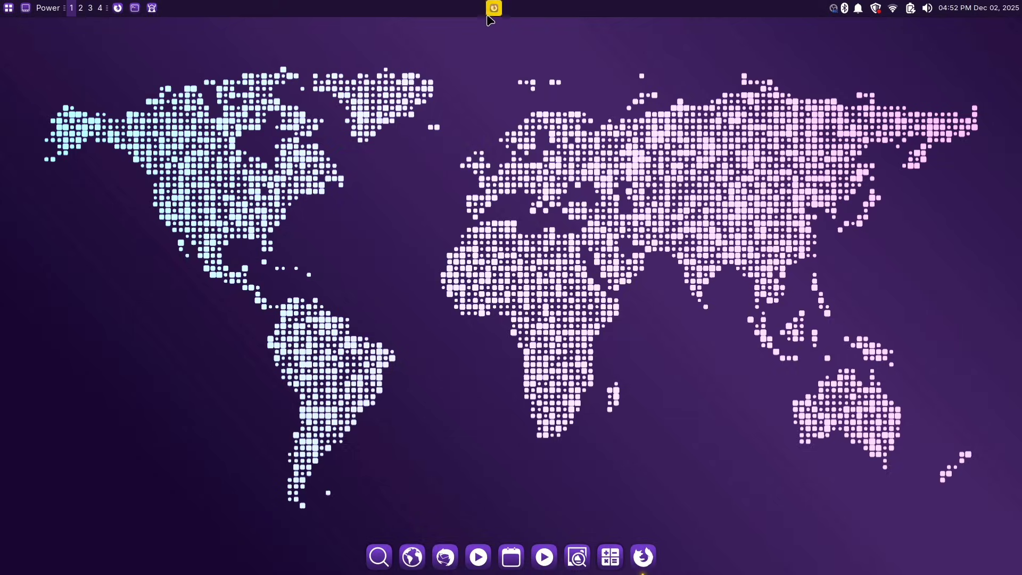
click(8, 7)
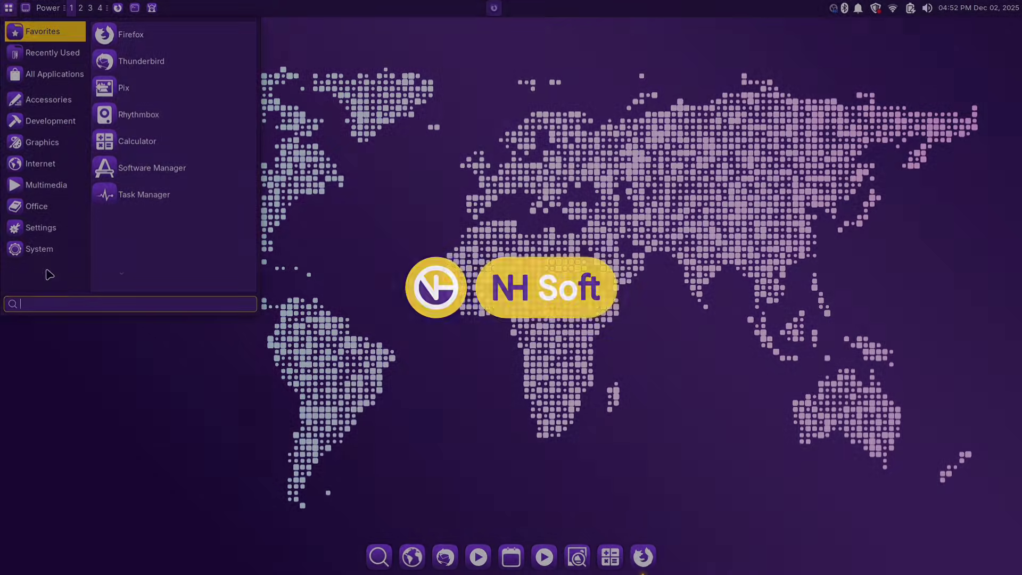